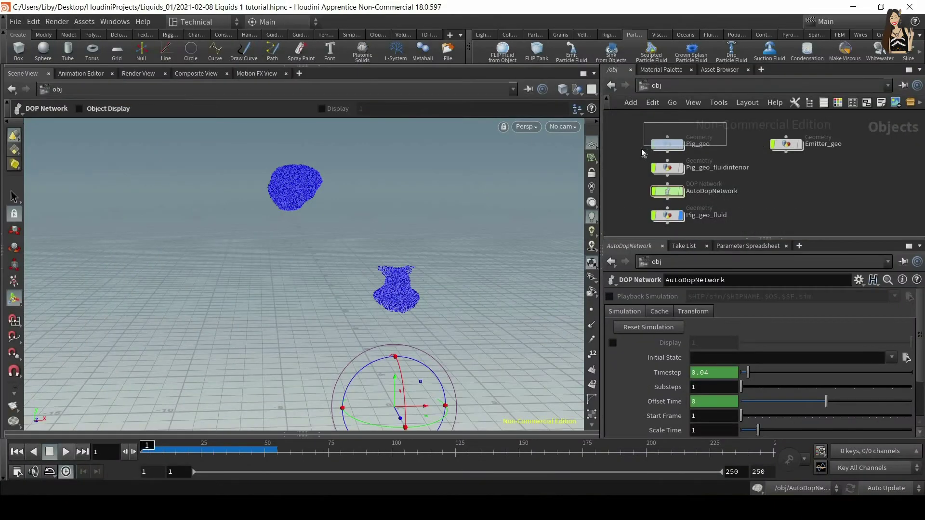
Inspect the Pig_geo and Emitter_geo objects, play the liquid simulation, and return the timeline to frame 1.
drag(641, 149, 641, 149)
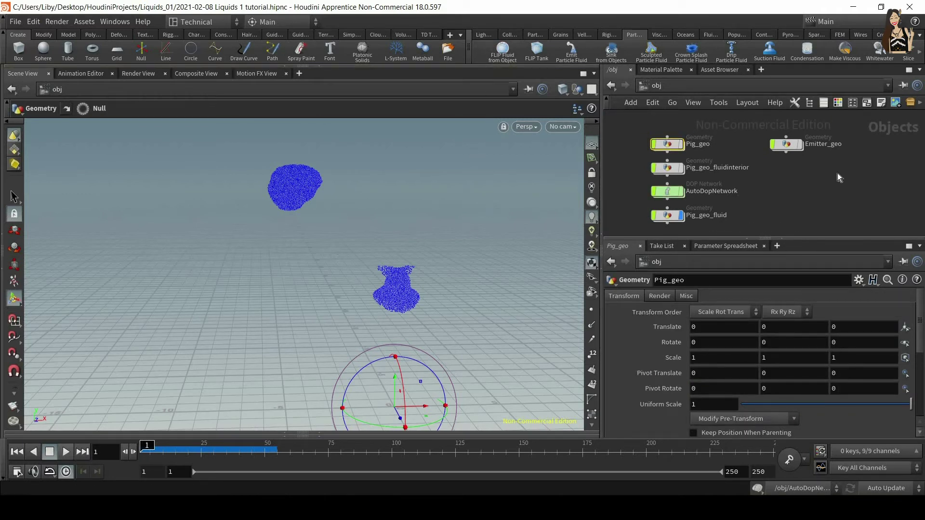
click(784, 145)
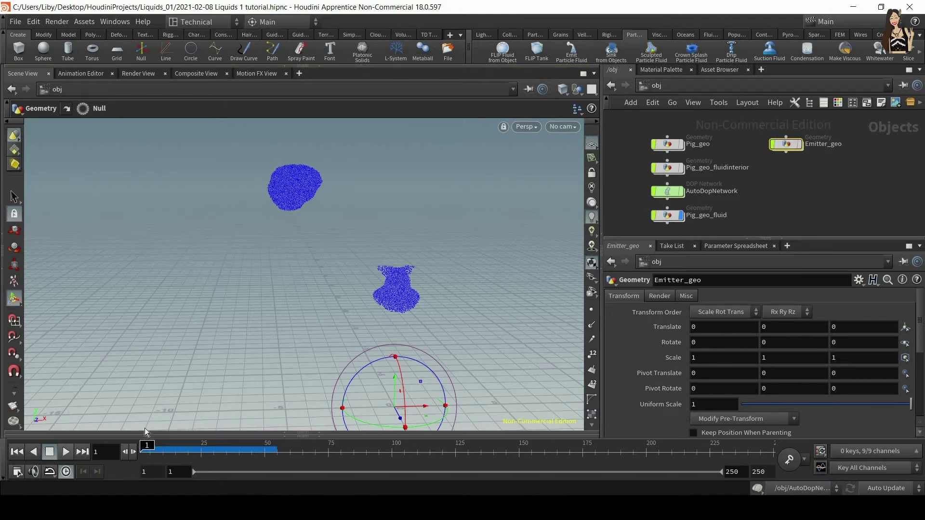
click(66, 452)
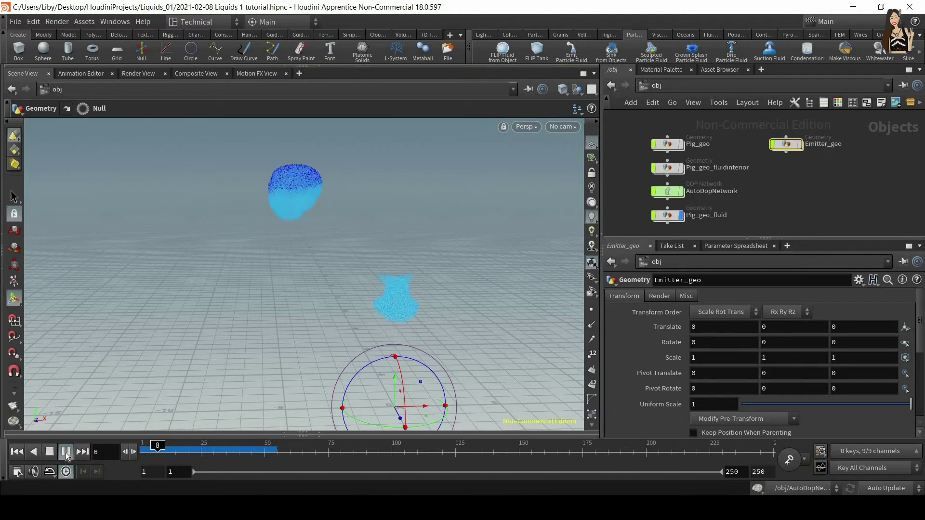
click(146, 449)
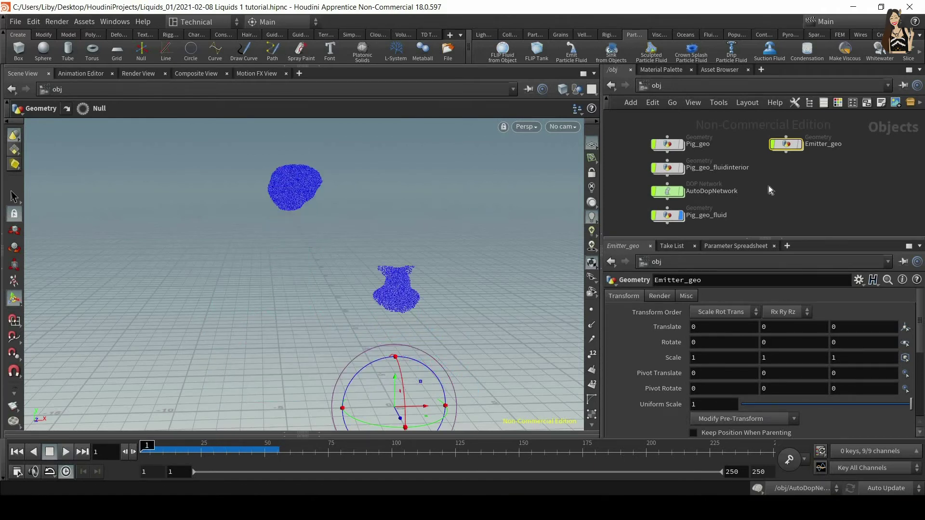
Add a Geometry object below Emitter_geo and name it Collision_geo.
click(782, 183)
key(Tab)
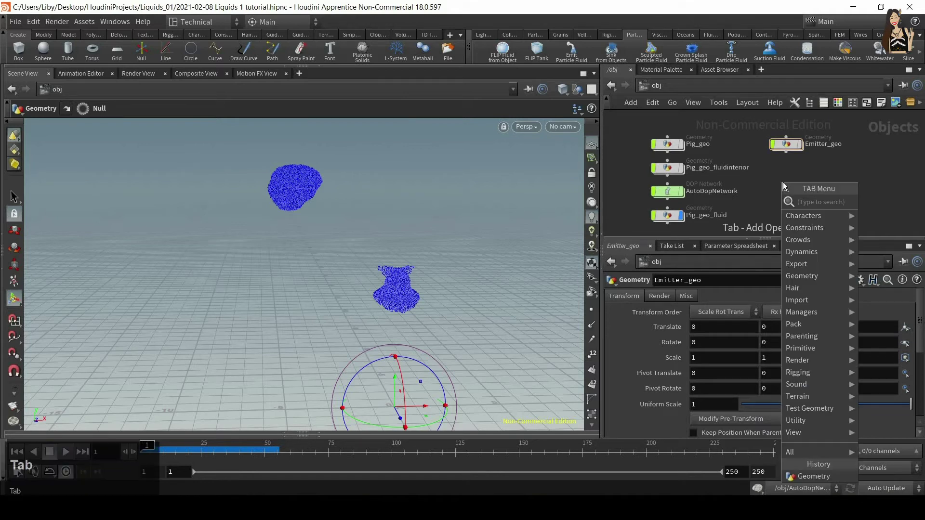
text(geo)
key(Return)
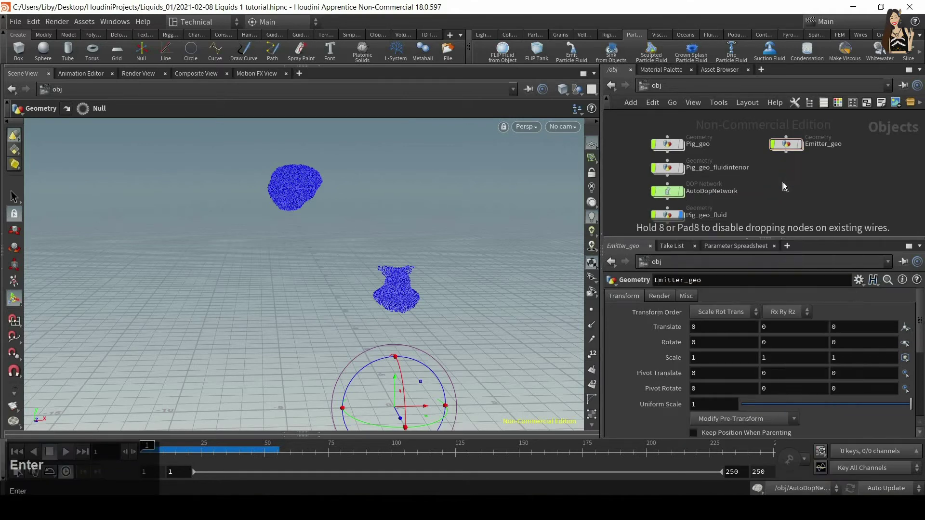
click(784, 182)
key(Return)
text(Collision_)
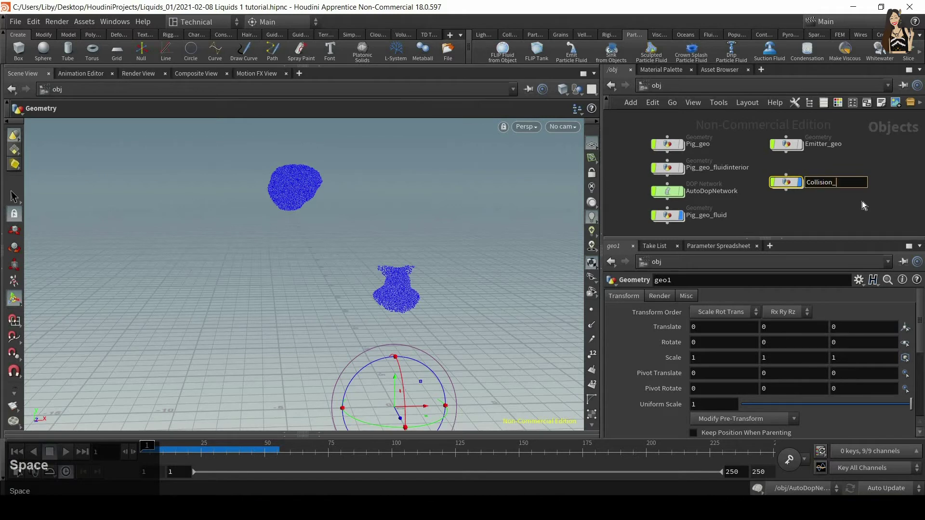
text(geo)
key(Return)
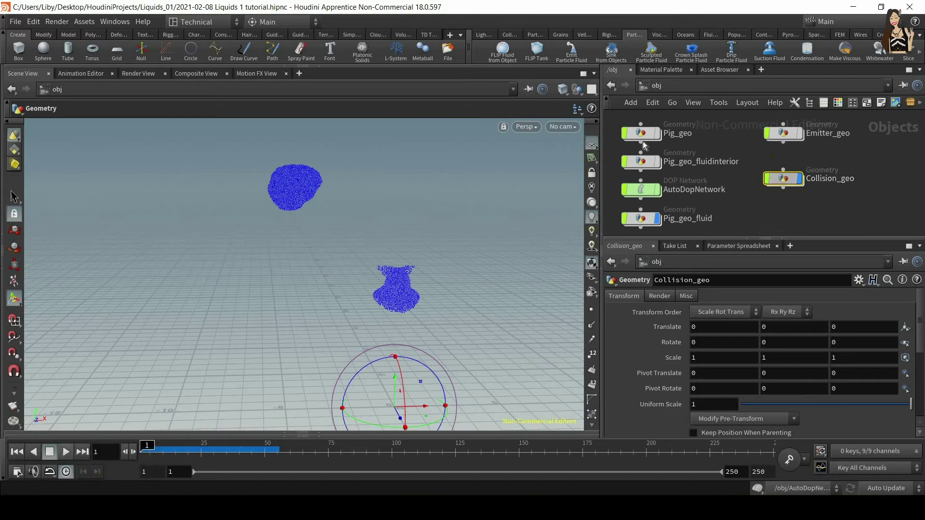
Go inside Collision_geo and place a File node in its empty network.
double_click(786, 182)
key(Tab)
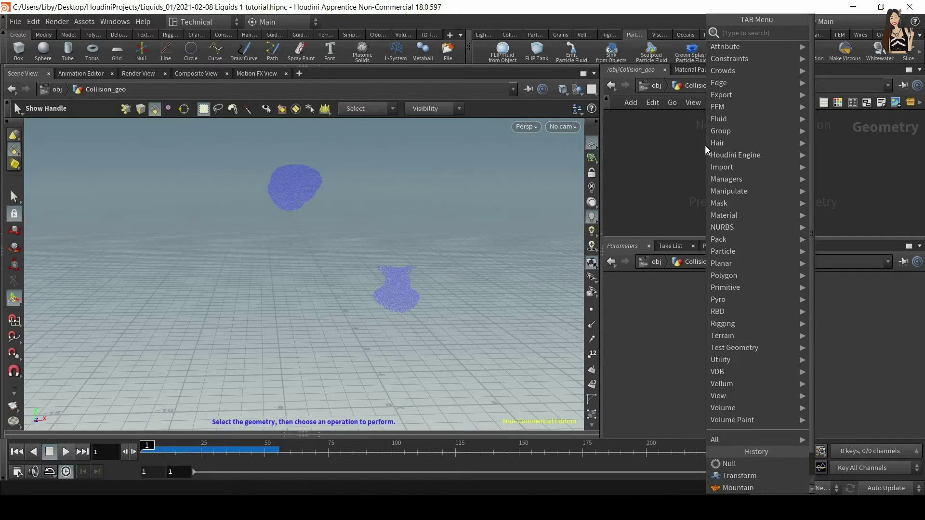
text(file)
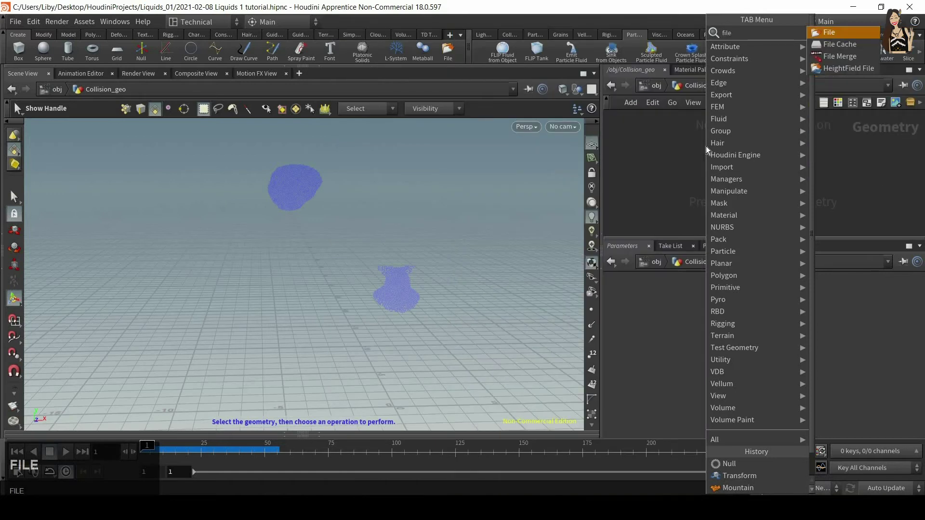
key(Return)
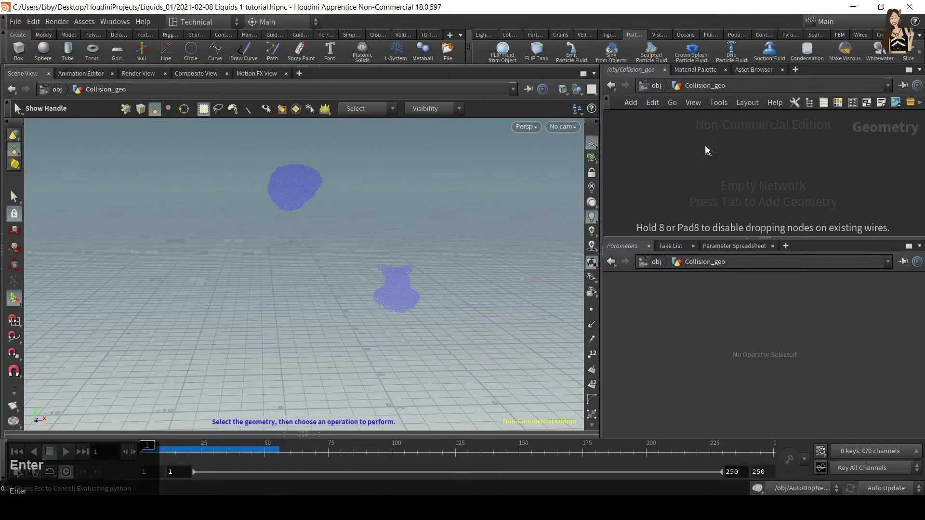
click(706, 146)
drag(705, 153, 719, 149)
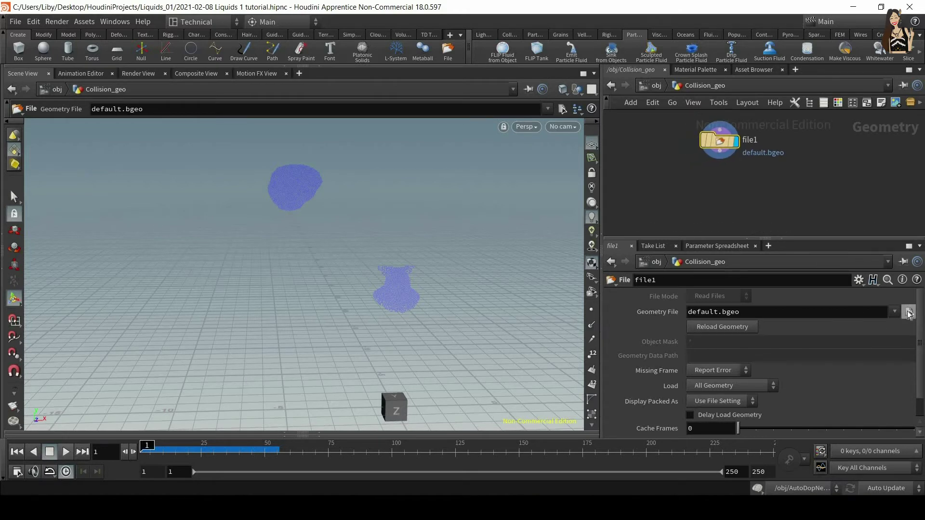
Load container 1.bgeo from the $HIP/geo folder as the File node's geometry.
click(909, 312)
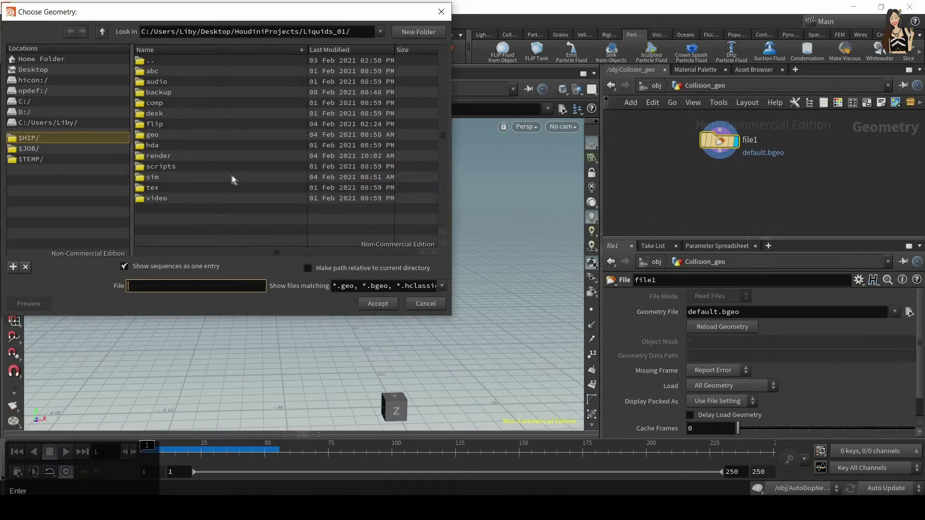
click(45, 138)
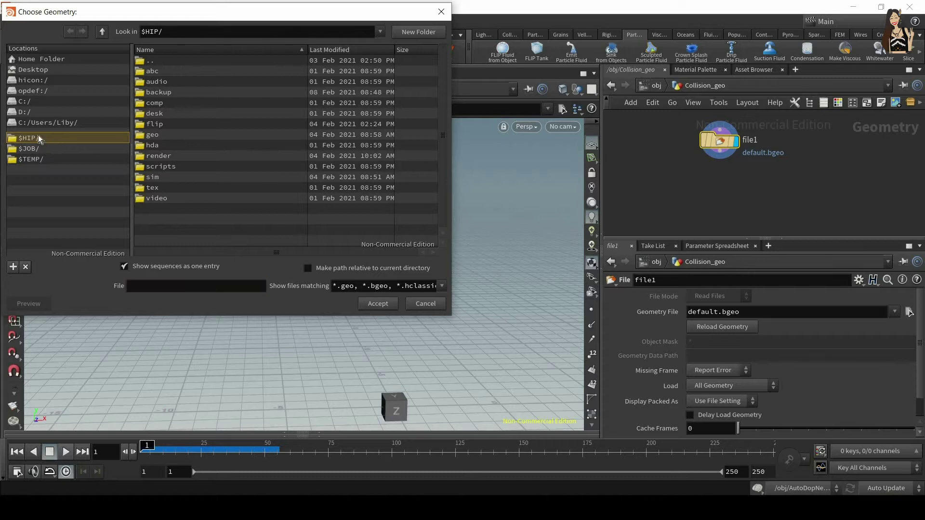
double_click(169, 135)
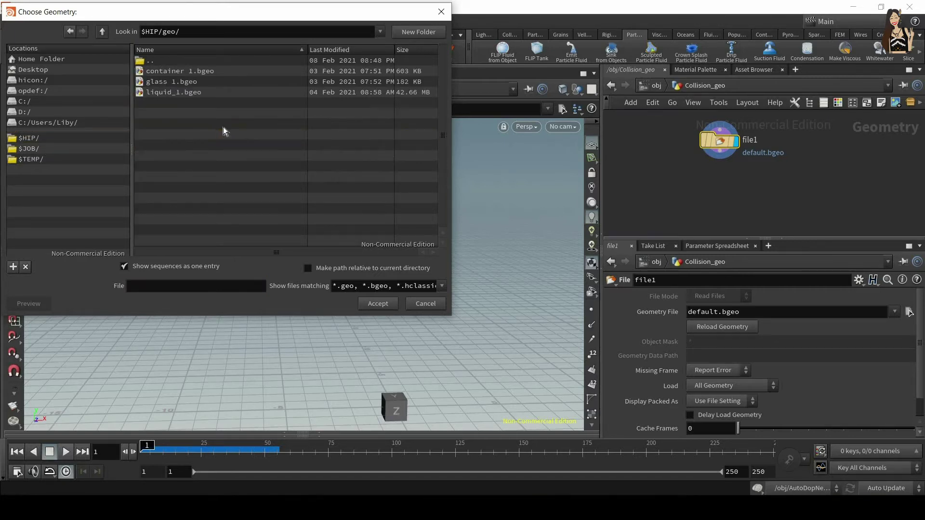
click(173, 72)
click(378, 304)
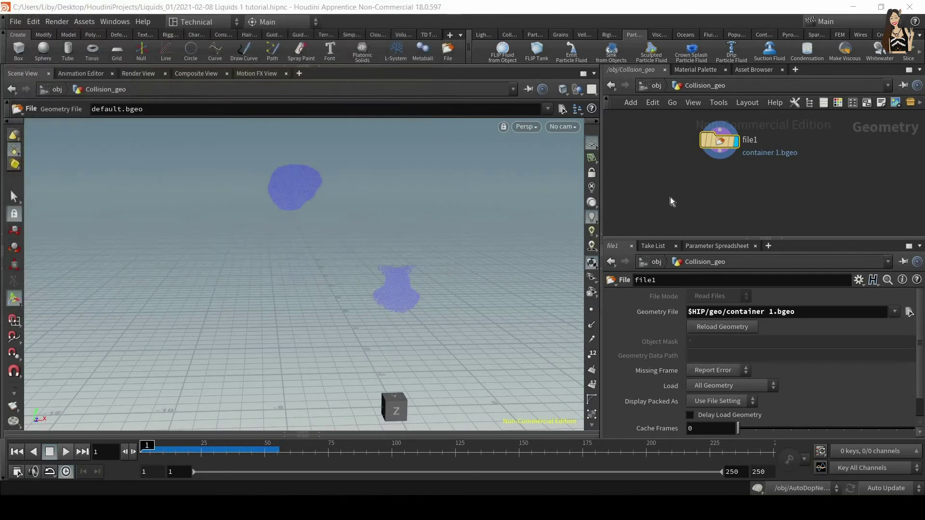
alt+drag(370, 262, 434, 337)
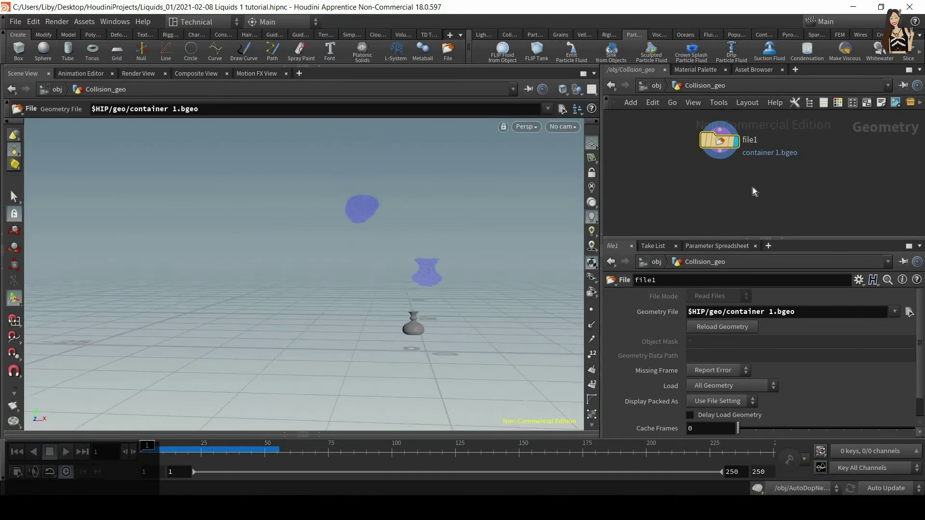
Wire a Convert node to the output of the File node.
click(720, 159)
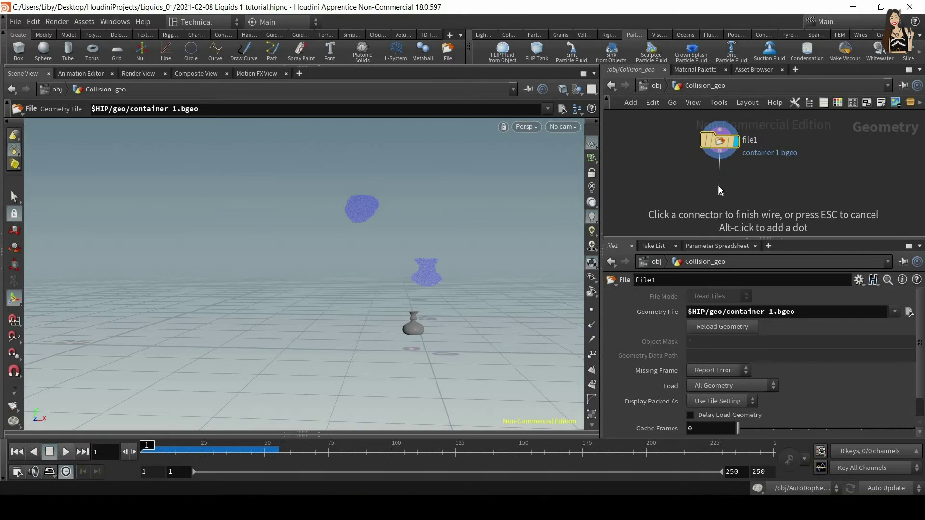
key(Tab)
text(co)
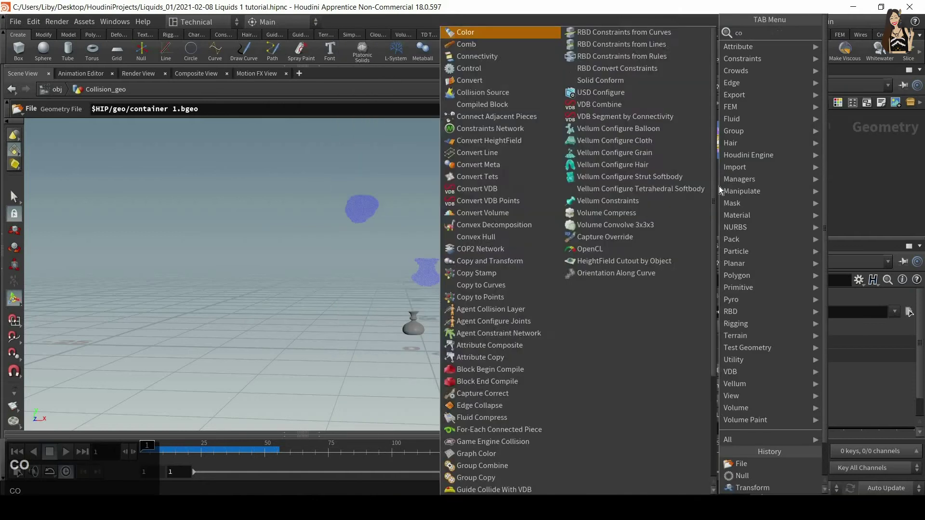
text(nv)
key(Return)
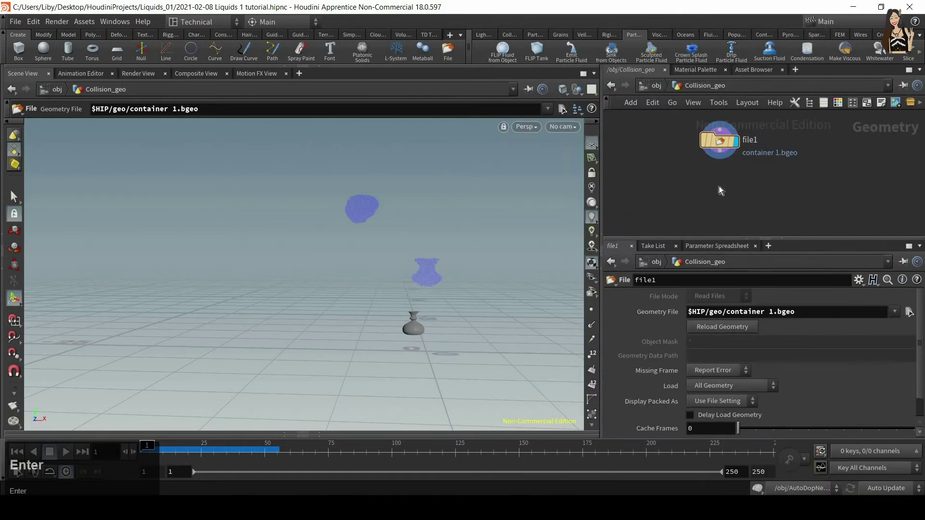
click(735, 187)
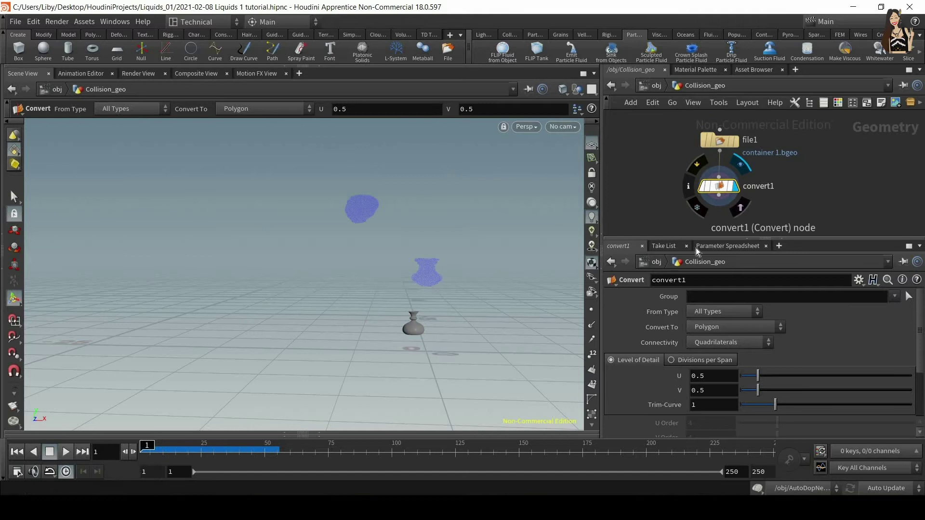
Connect a PolyReduce node to the output of the Convert node.
middle_drag(717, 202, 720, 174)
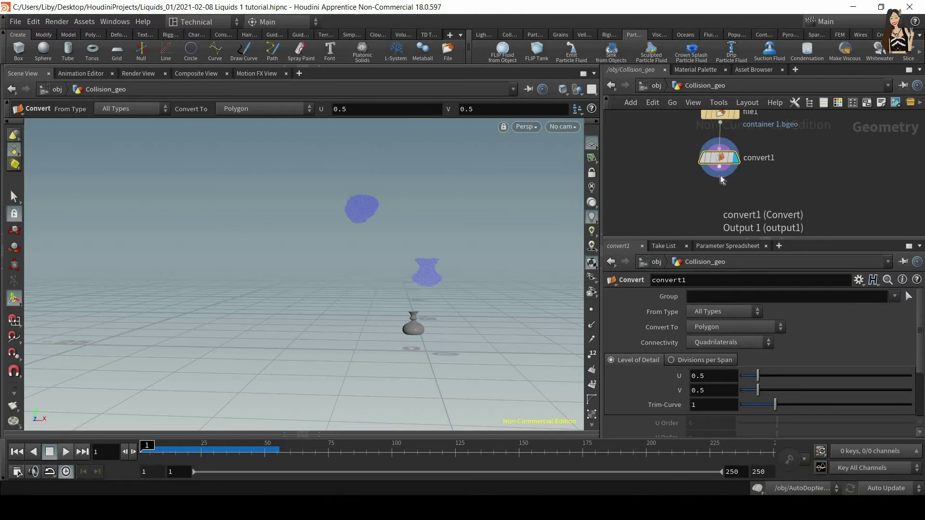
click(720, 172)
key(Tab)
text(p)
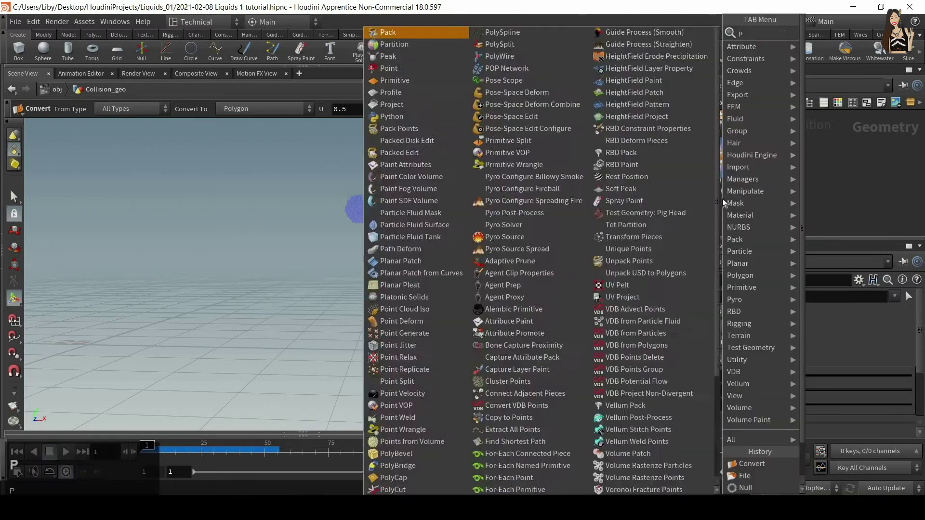
text(olyr)
key(Return)
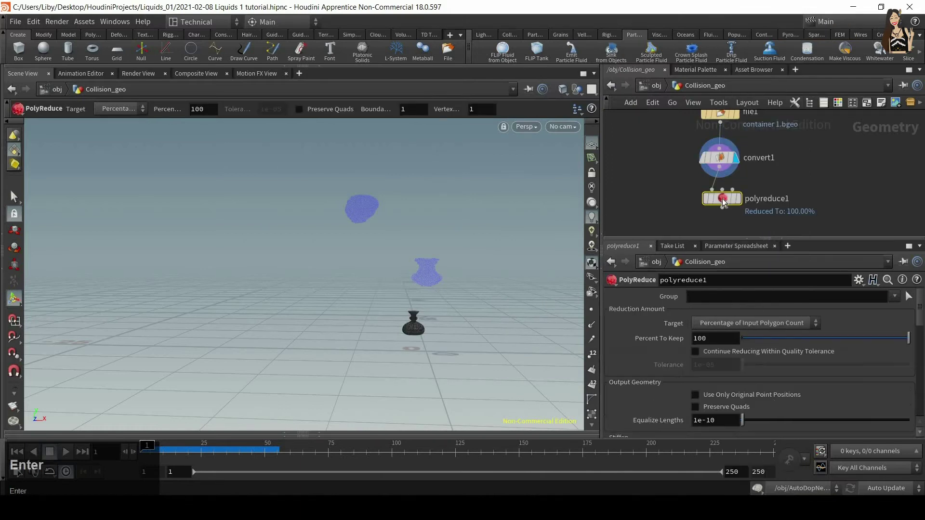
Display the PolyReduce result on the container, try lower Percent To Keep values, and restore it to 100.
scroll(400, 287, up, 10)
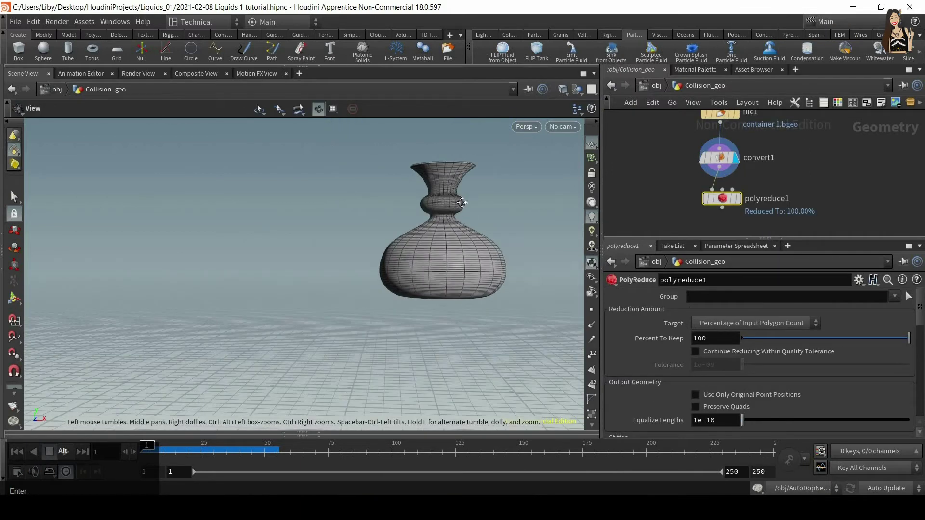
alt+middle_drag(440, 253, 440, 254)
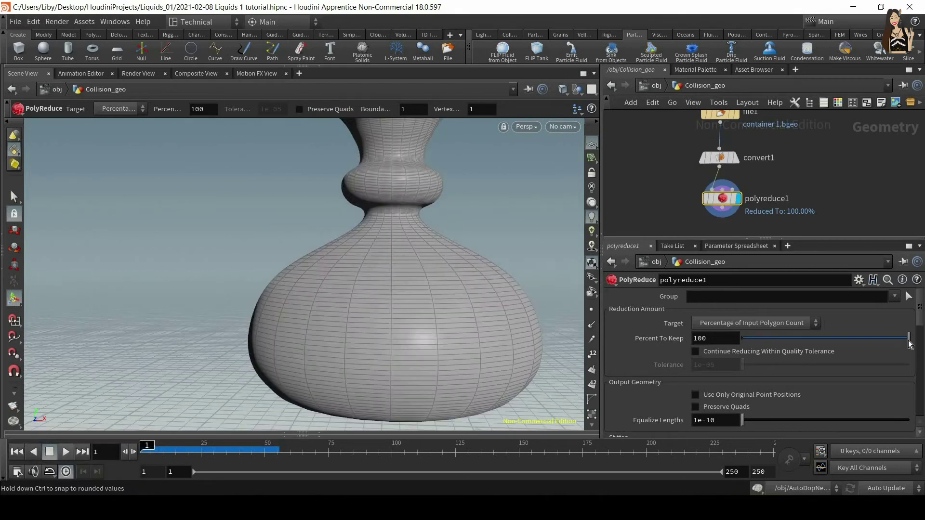
drag(858, 341, 911, 337)
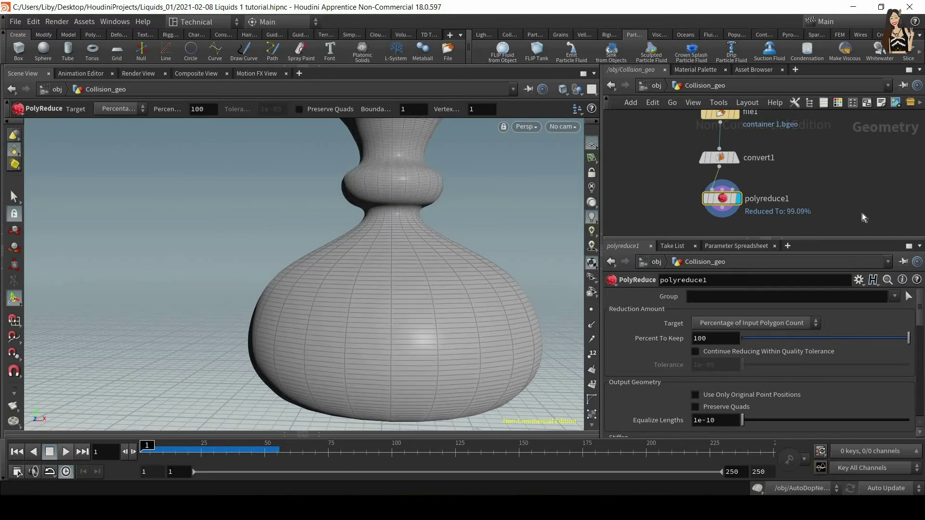
Branch a displayed Subdivide node off the Convert node and try its Depth at 3 and at 0.
key(Tab)
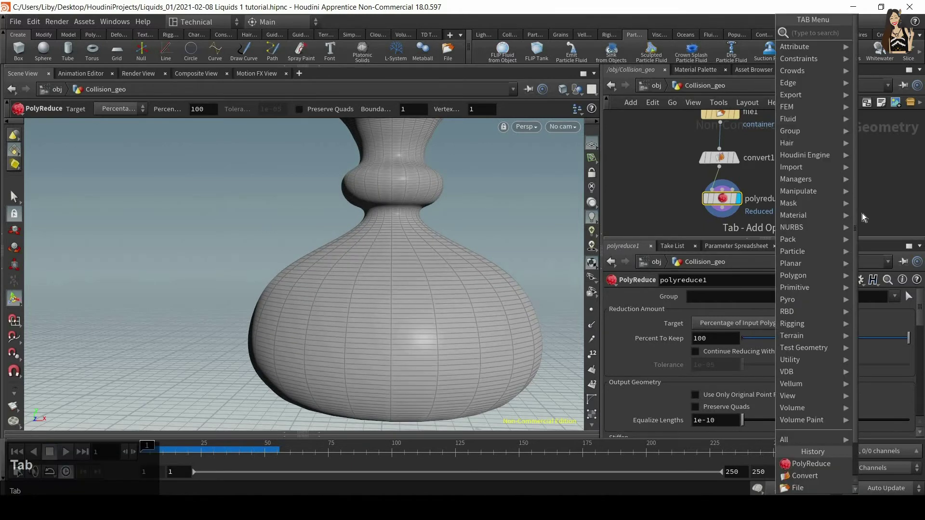
text(subd)
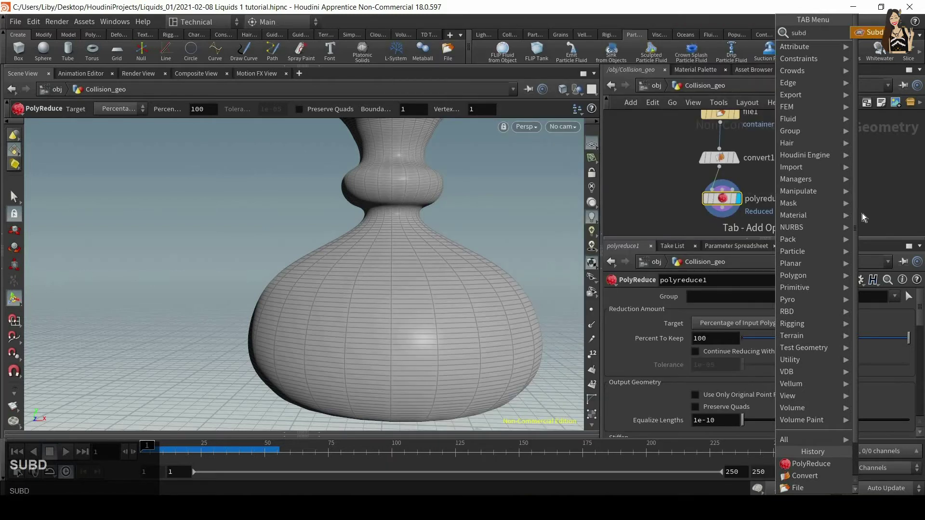
key(Return)
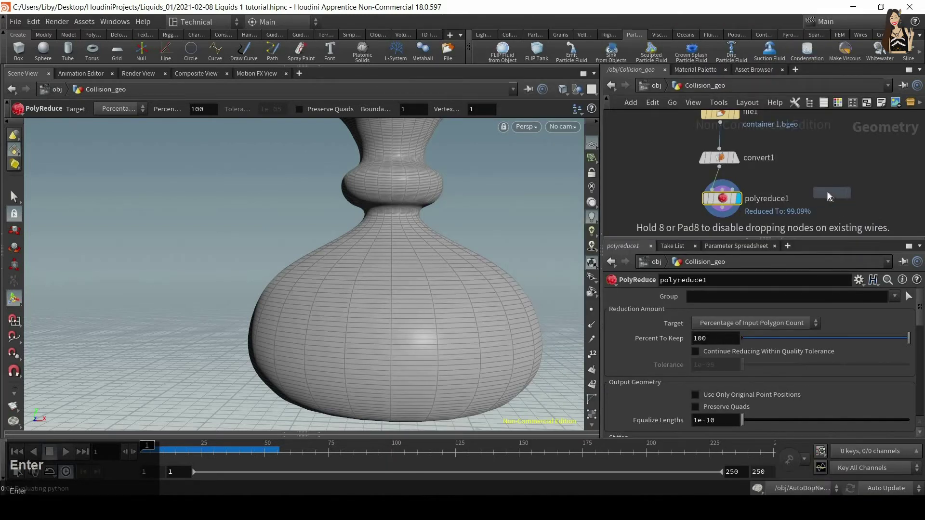
click(832, 193)
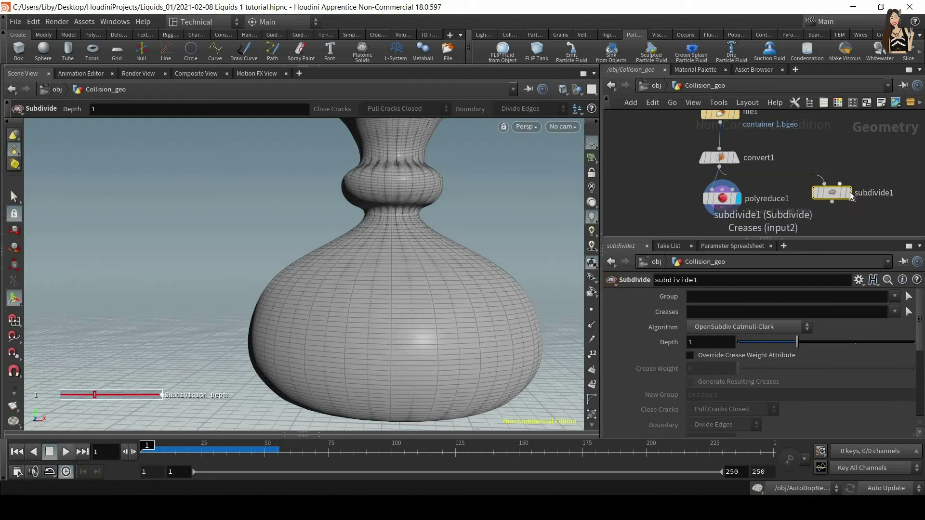
key(Return)
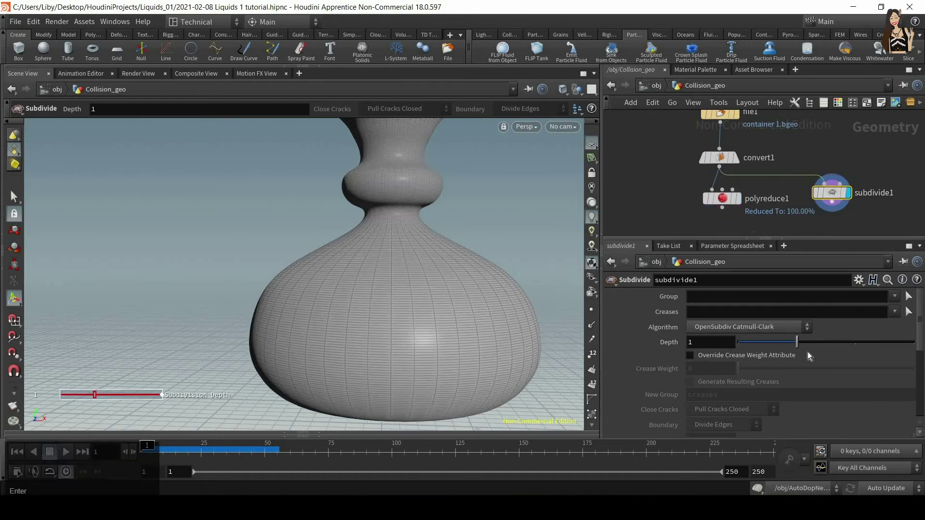
drag(800, 349, 879, 343)
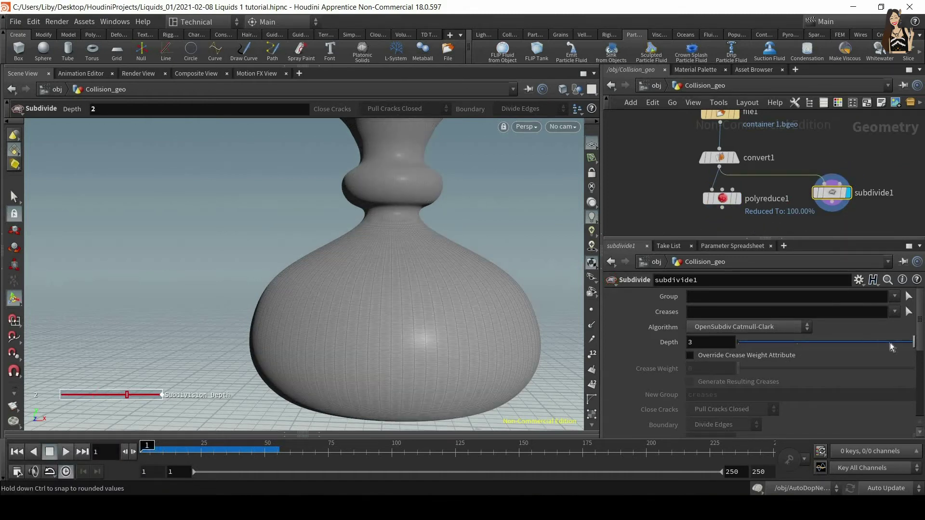
drag(792, 346, 738, 343)
Delete the Subdivide and PolyReduce nodes from the Collision_geo network.
key(Delete)
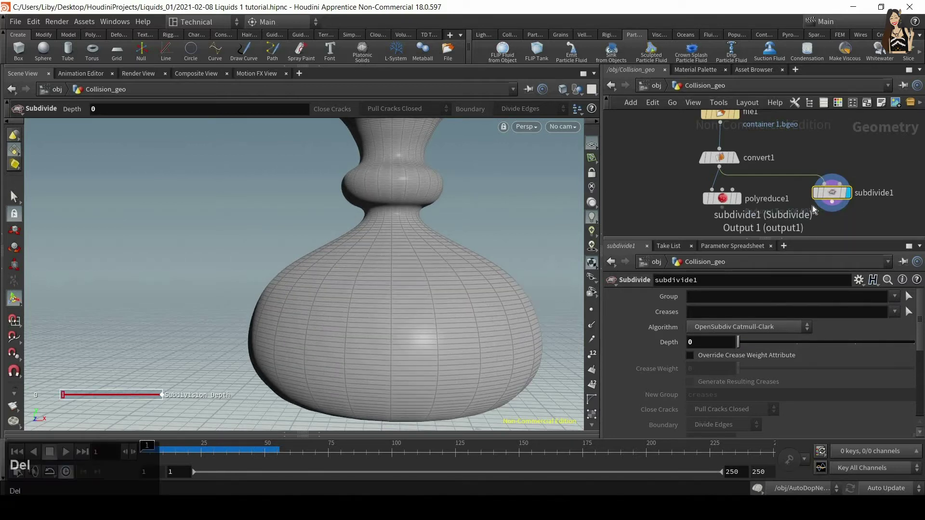
drag(784, 180, 657, 216)
key(Delete)
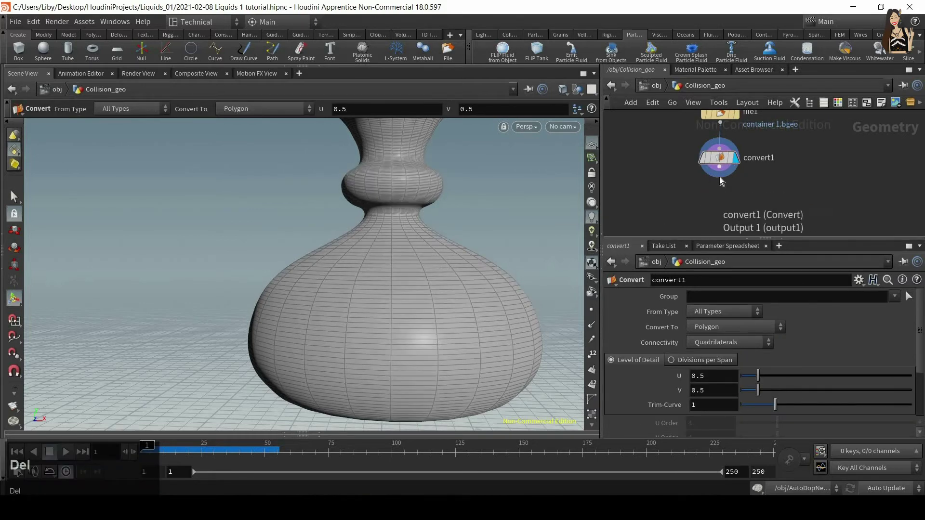
Connect a Transform node to the output of the Convert node and display its result.
key(Tab)
text(tra)
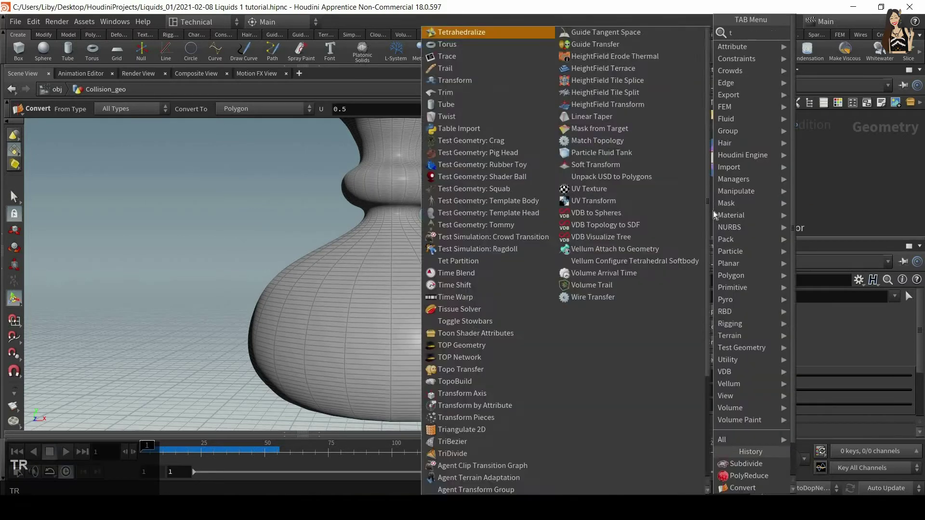
click(822, 56)
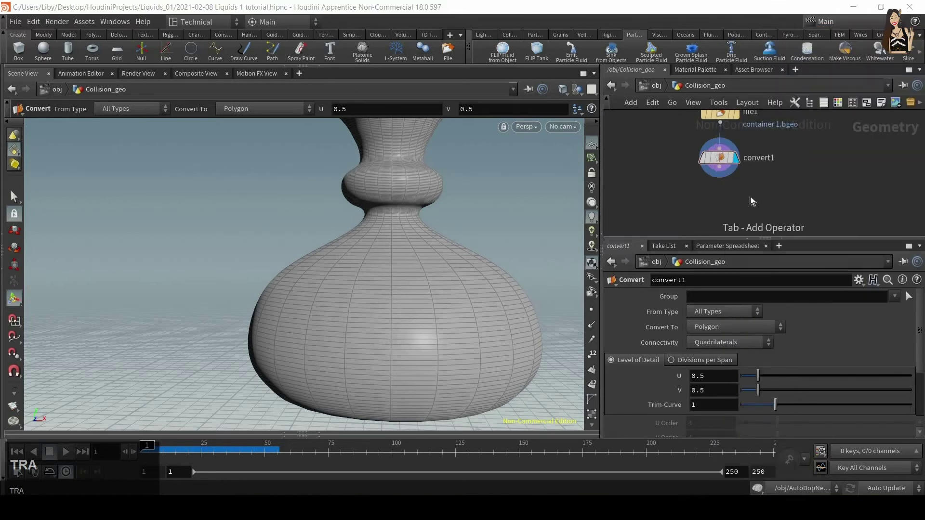
click(733, 213)
click(729, 213)
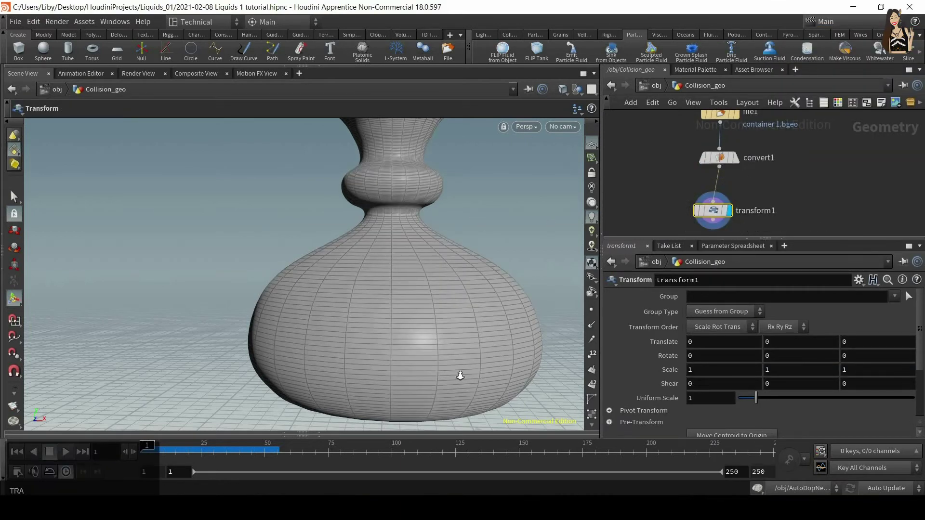
Set the Transform node's Y Translate to -$YMIN so the container rests on the ground grid.
alt+right_drag(458, 374, 450, 278)
alt+drag(450, 278, 450, 308)
alt+right_drag(460, 275, 413, 287)
alt+drag(413, 287, 366, 313)
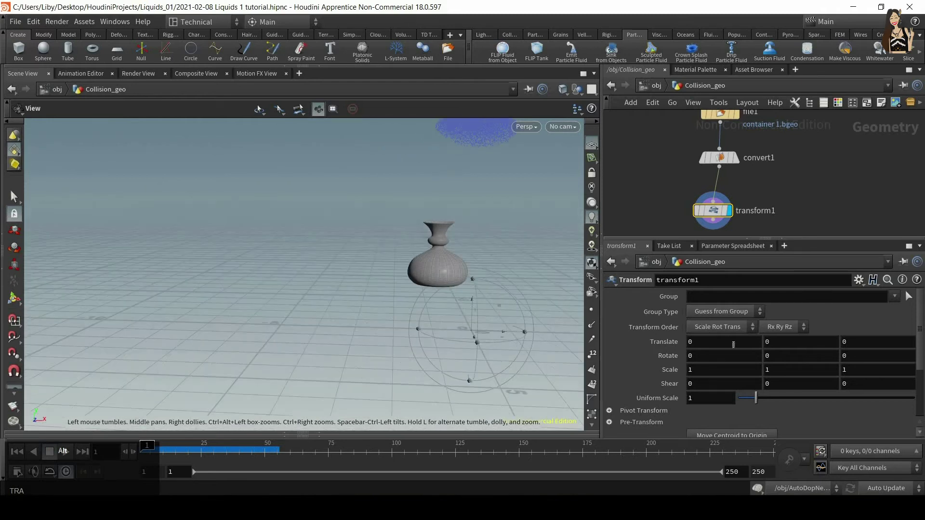
key(Tab)
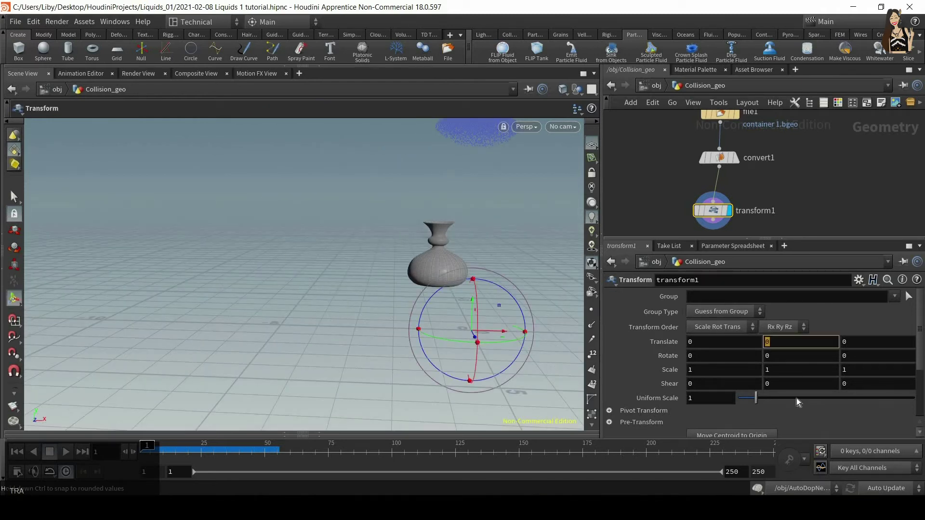
text(-$YMIN)
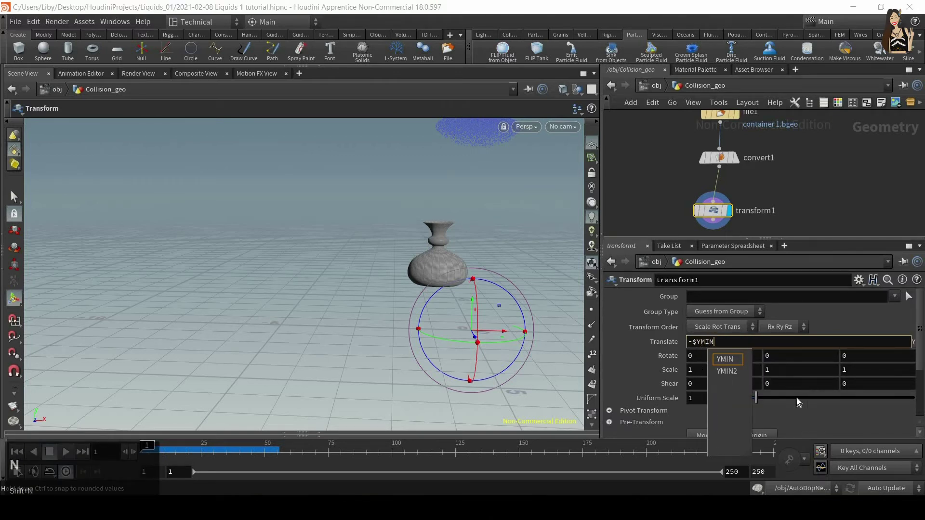
key(Return)
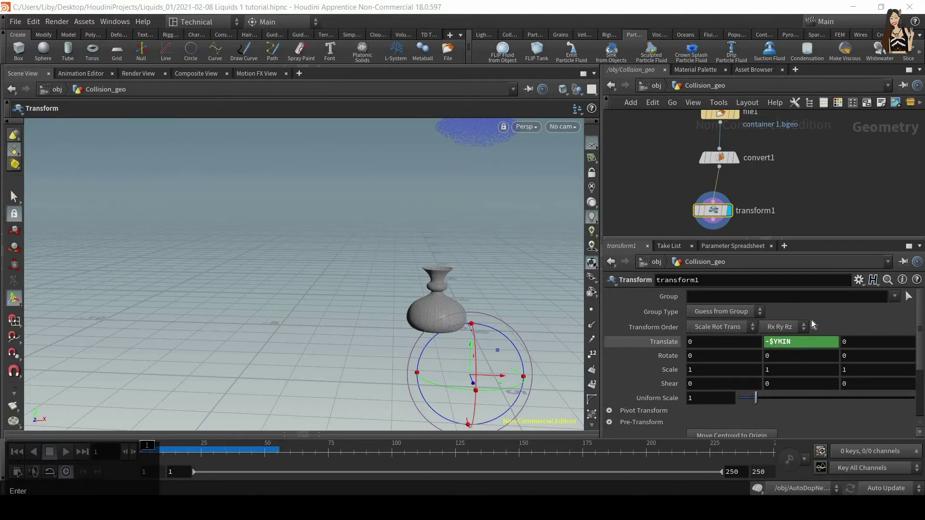
Try enlarging the container with a Uniform Scale of 3.62 on the Transform node.
alt+drag(490, 308, 428, 305)
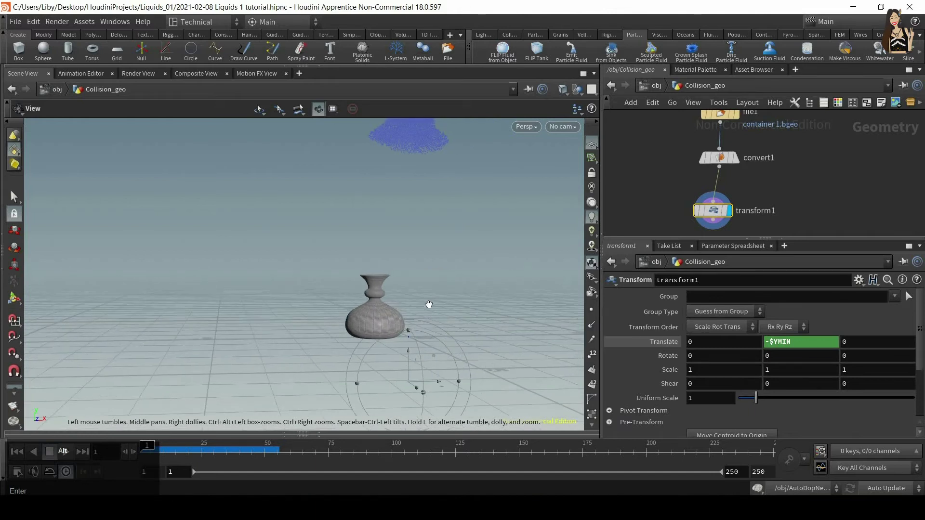
drag(758, 397, 801, 399)
alt+drag(421, 269, 427, 301)
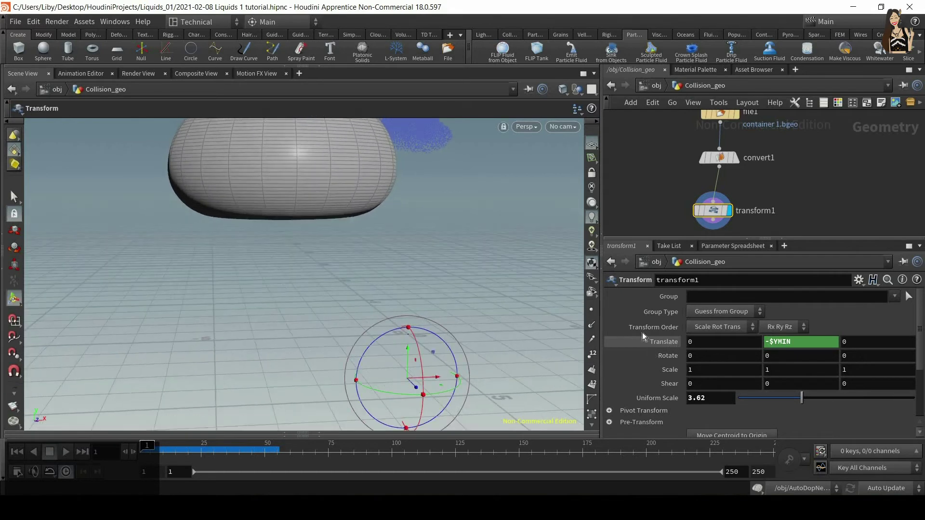
Expand the Transform node's Pivot Transform settings and set the Y Pivot Translate to $YMIN.
scroll(643, 333, down, 2)
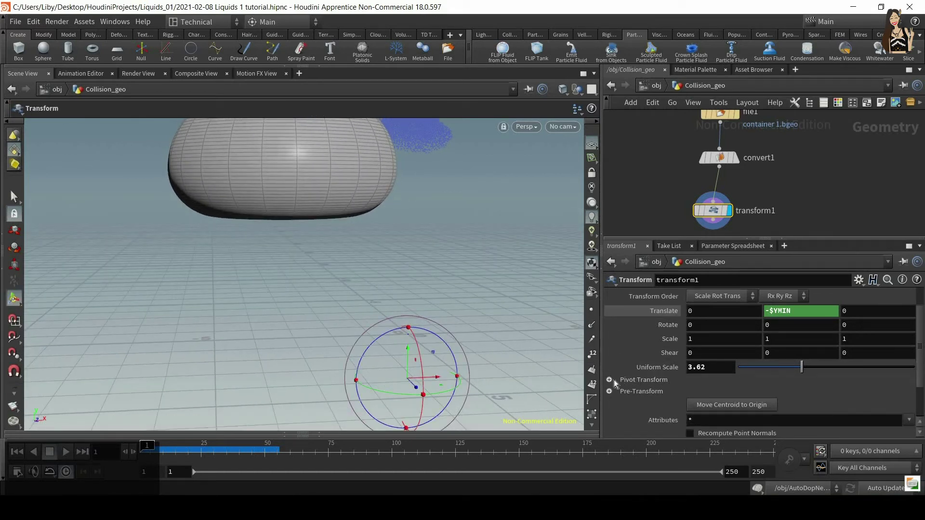
click(686, 380)
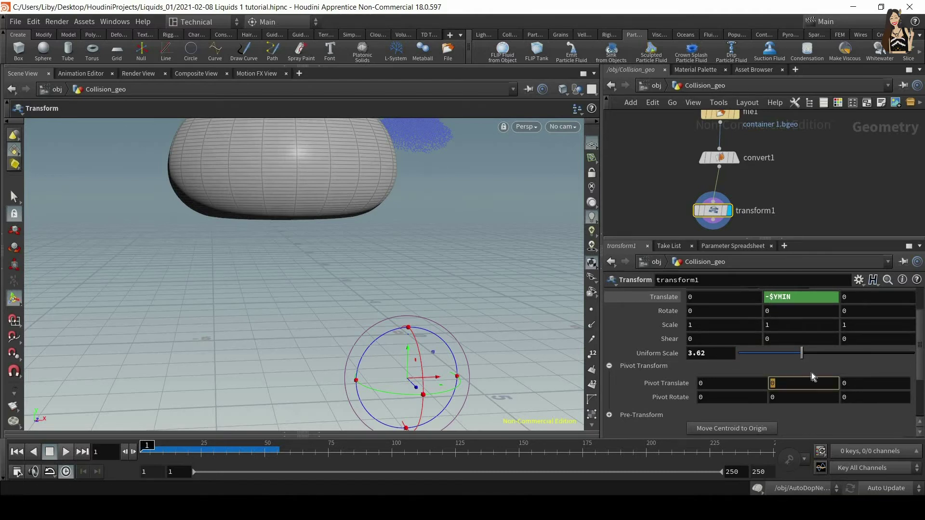
text($YMIN)
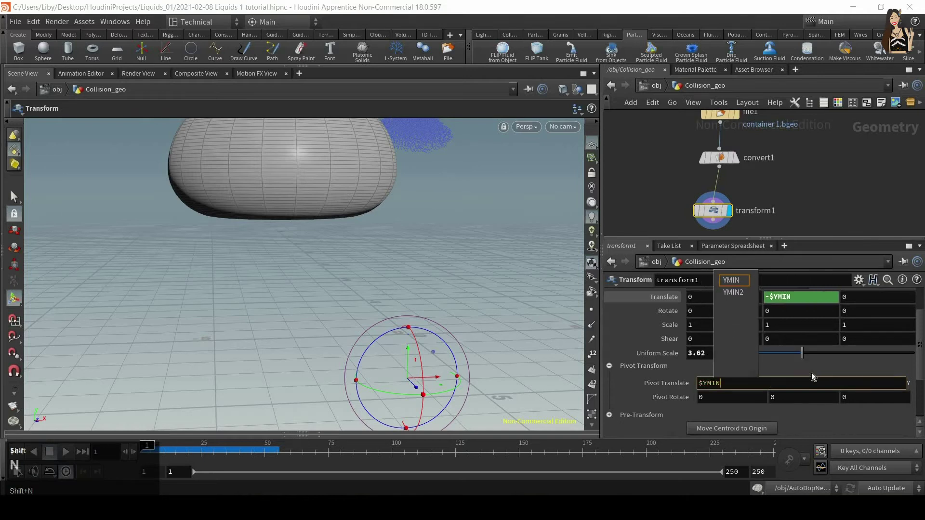
key(Return)
Try Uniform Scale values of 1.45 and 2 on the container and compare its size with the fluid shapes.
drag(800, 361, 767, 357)
mouse_move(359, 289)
alt+mouse_down()
mouse_move(370, 273)
mouse_move(367, 299)
alt+mouse_up()
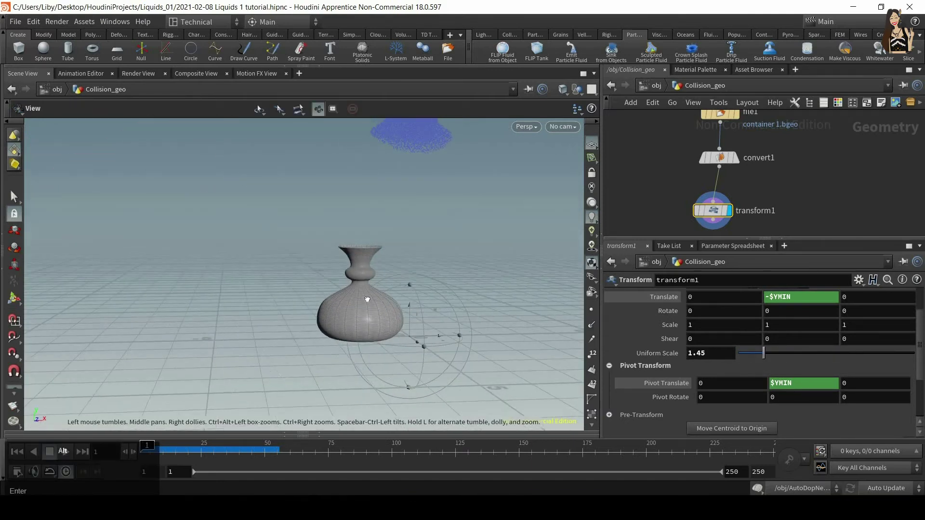
alt+right_drag(368, 300, 382, 342)
alt+middle_drag(383, 308, 372, 356)
alt+right_drag(366, 289, 384, 318)
alt+right_drag(403, 288, 424, 302)
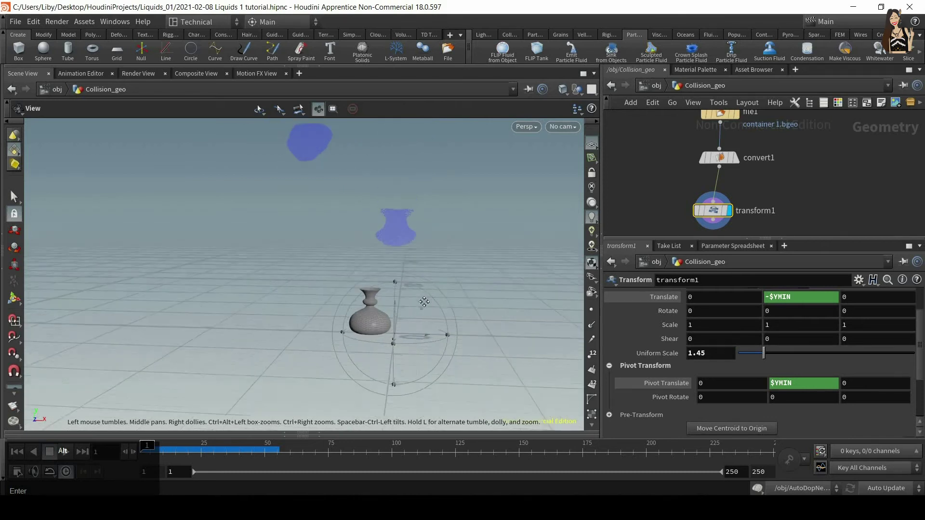
alt+middle_drag(424, 302, 459, 312)
click(703, 356)
click(704, 354)
text(2)
key(Return)
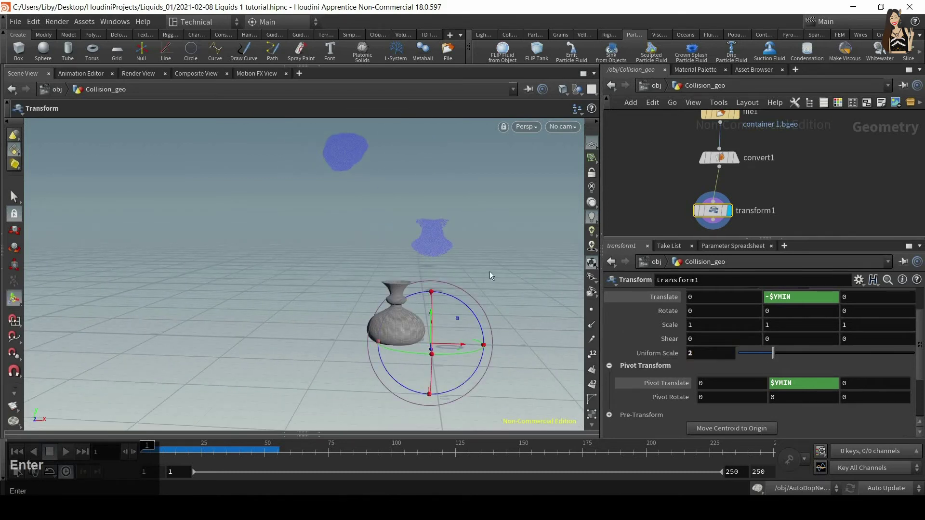
Set the Transform node's Uniform Scale to 3.
alt+drag(452, 256, 462, 236)
drag(713, 352, 652, 353)
text(3)
key(Return)
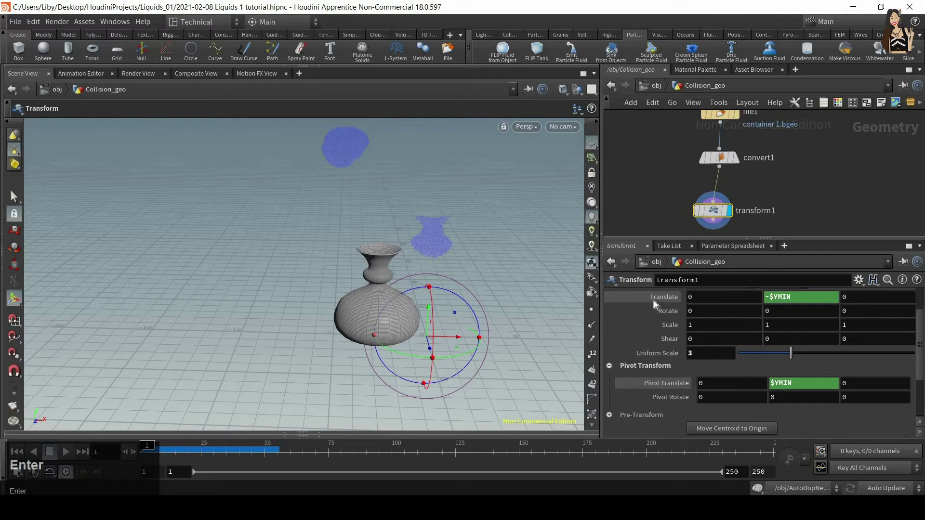
Move the container about 2.68 units along X so it sits beneath the pig-shaped fluid.
drag(457, 337, 509, 337)
mouse_move(461, 282)
alt+mouse_down()
mouse_move(492, 274)
mouse_move(471, 264)
mouse_move(477, 277)
alt+mouse_up()
drag(509, 341, 510, 342)
Connect a Null node to the output of the Transform node and display it.
middle_drag(811, 210, 810, 155)
click(721, 204)
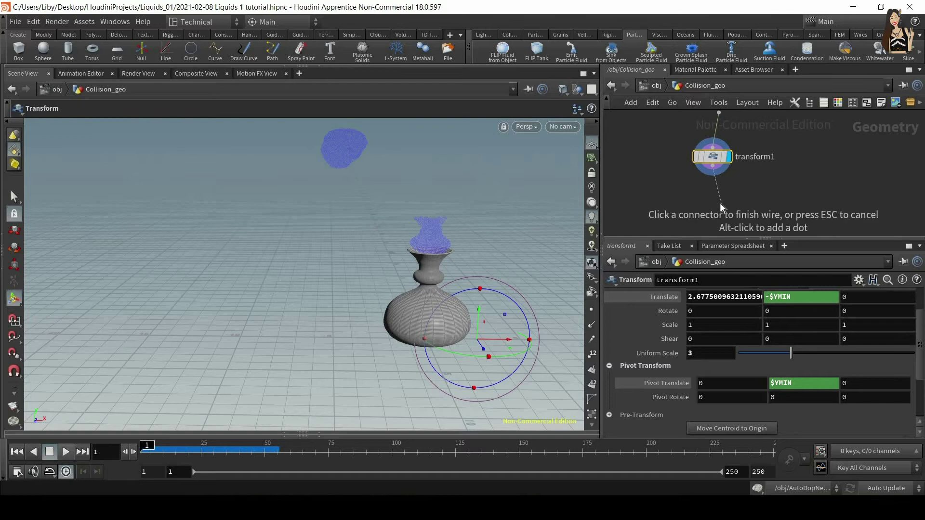
key(Tab)
text(nul)
key(Return)
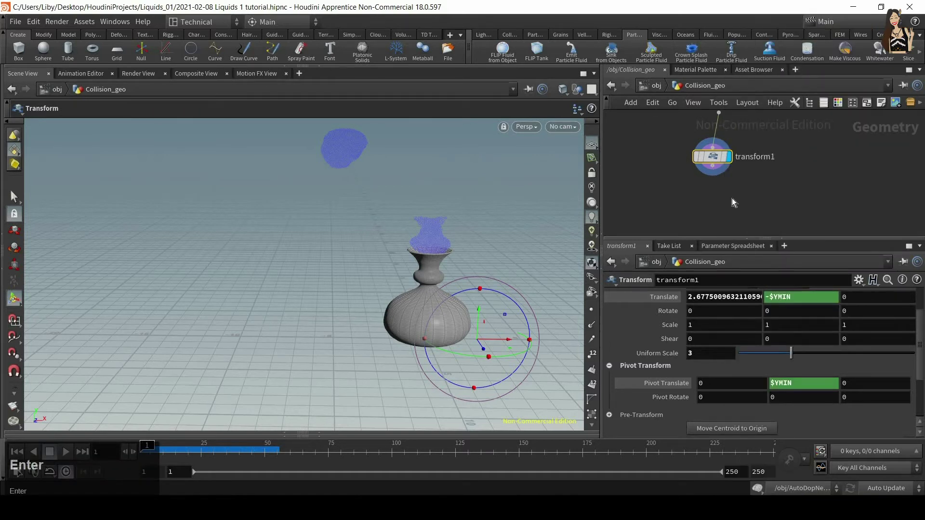
click(721, 203)
Rename the Null node OUT_container and lay out all nodes in the Collision_geo network.
double_click(751, 204)
text(OUT_co)
text(ntainer)
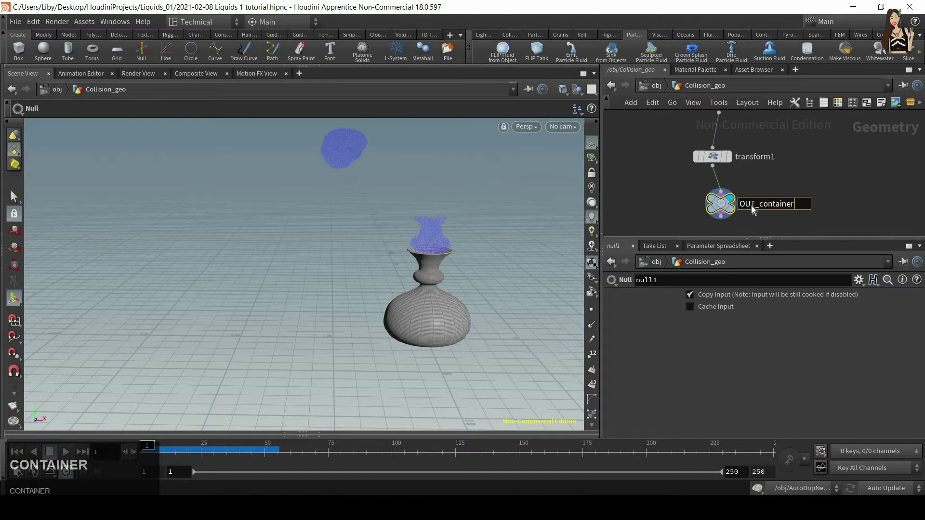
key(Return)
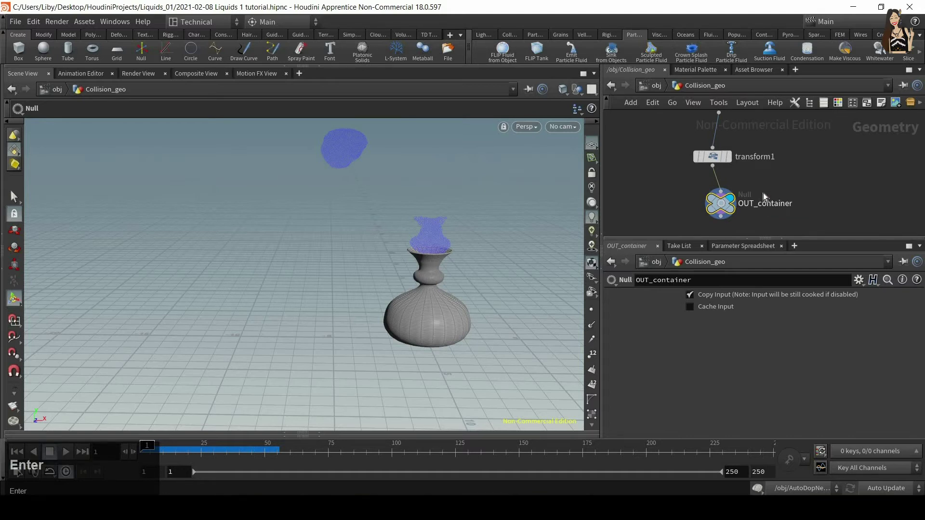
key(l)
key(h)
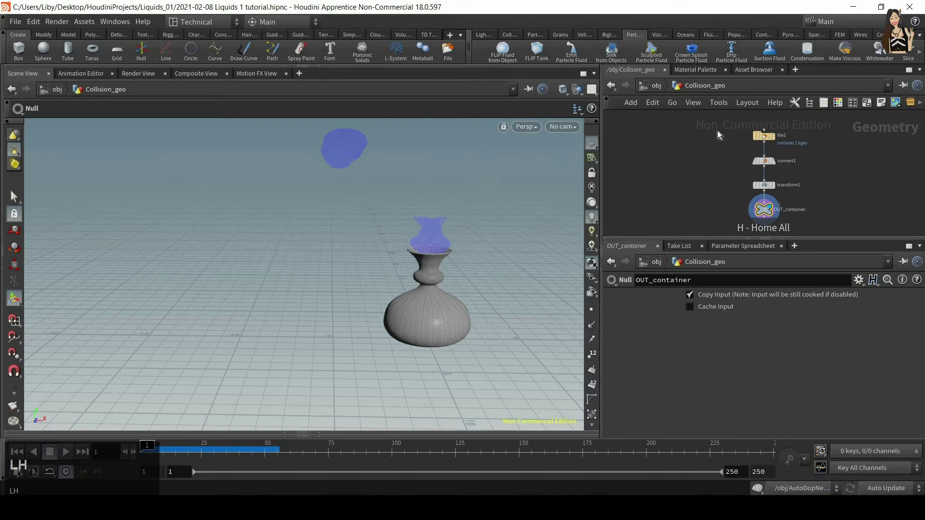
Review the parameters of the Convert, Transform and OUT_container nodes in turn.
click(764, 160)
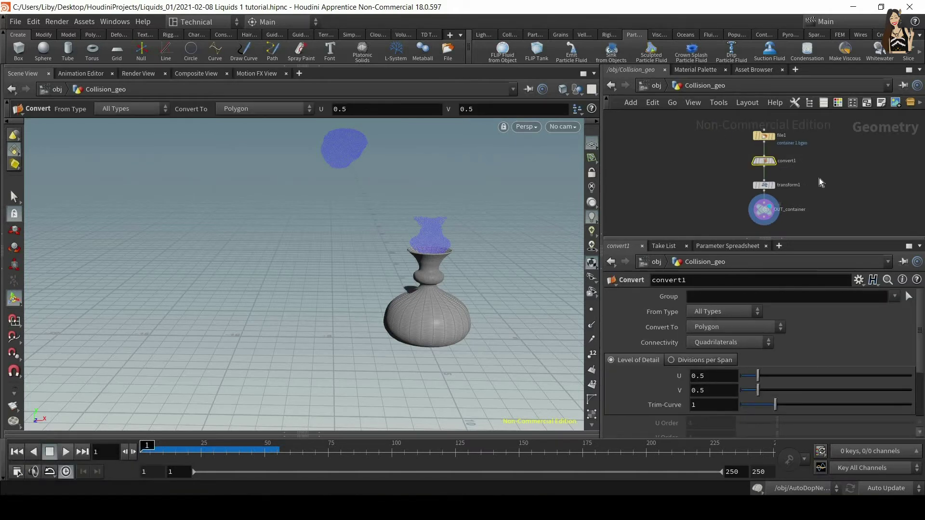
click(763, 185)
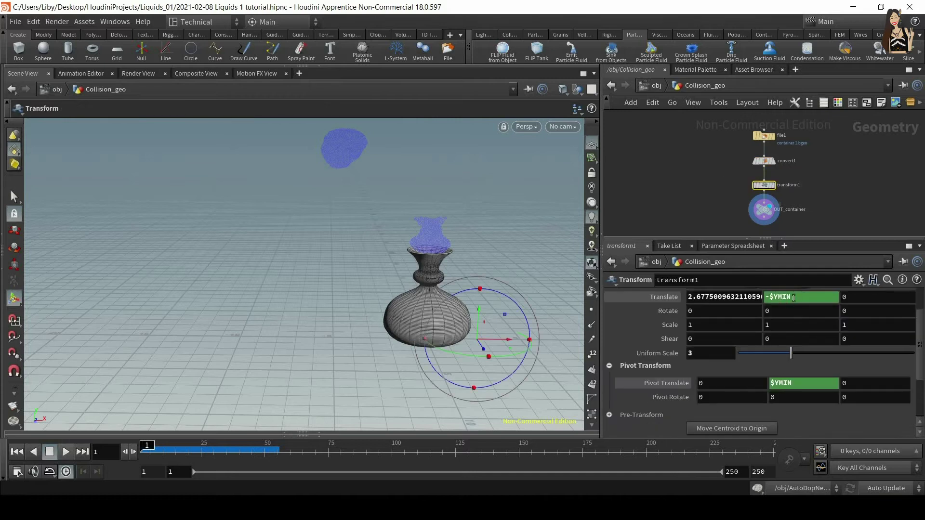
click(762, 211)
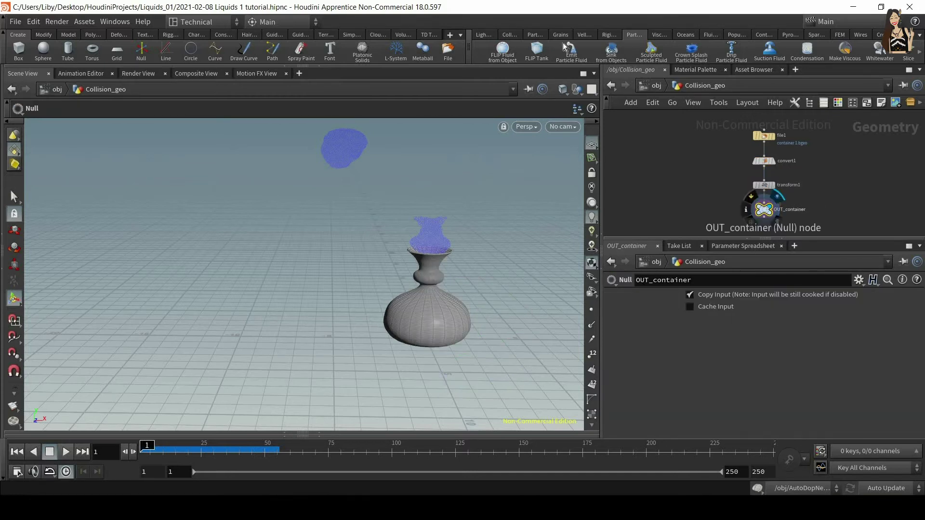
Return to the object level, play the fluid simulation with the container in the scene, and rewind to frame 1.
click(649, 86)
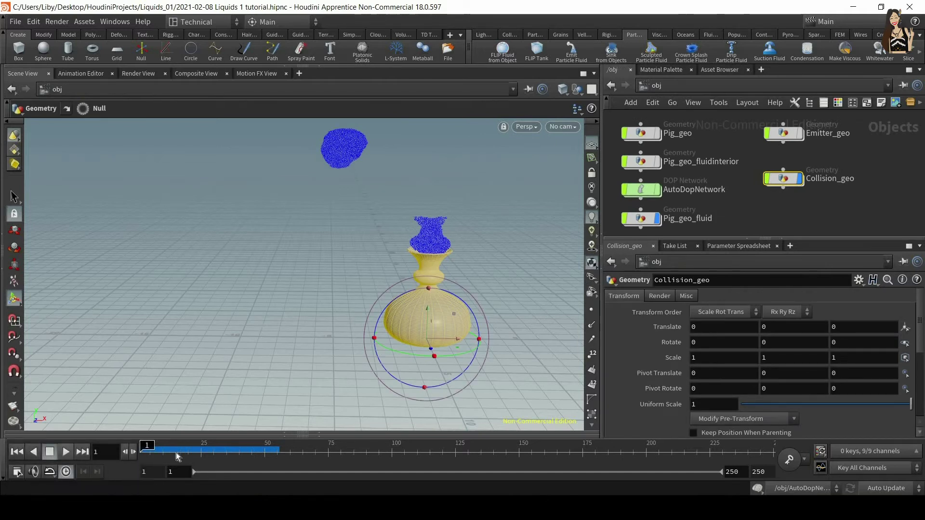
click(64, 453)
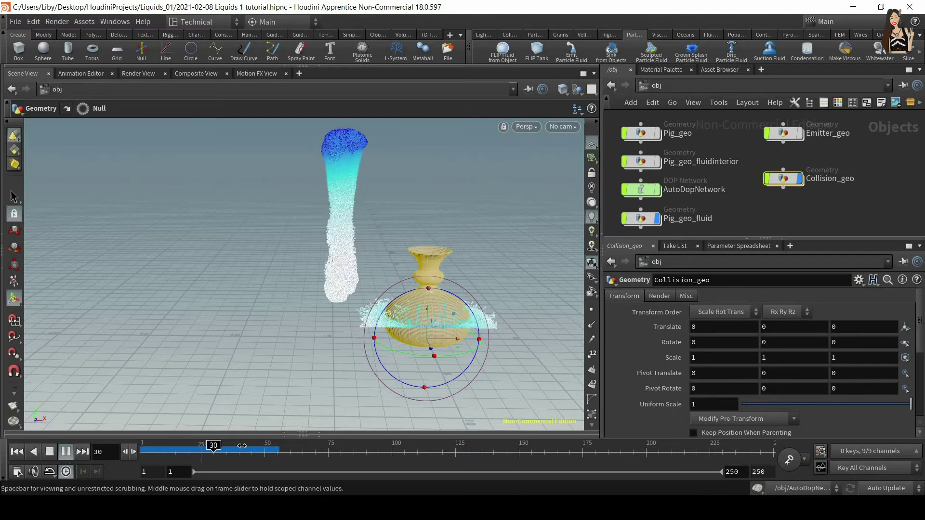
drag(205, 448, 106, 445)
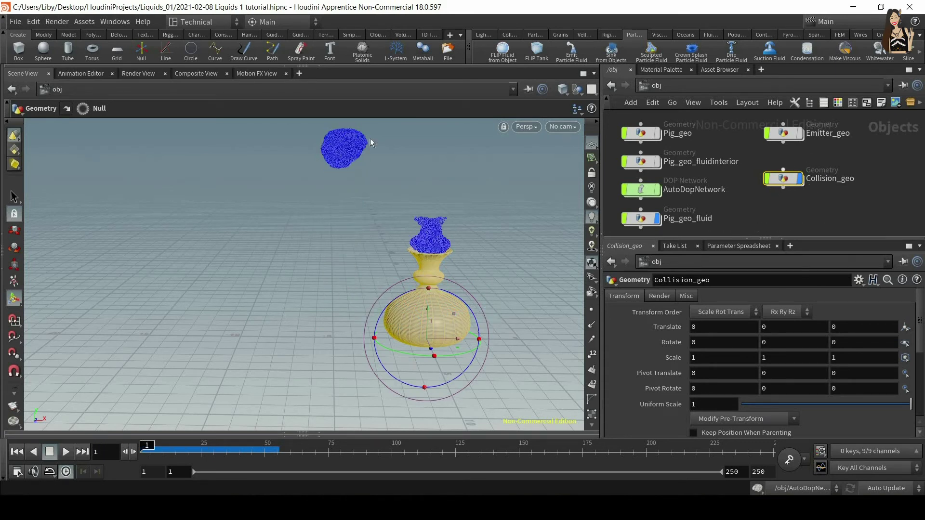
Turn the selected Collision_geo container into a Static Object collider for the fluid simulation.
click(510, 34)
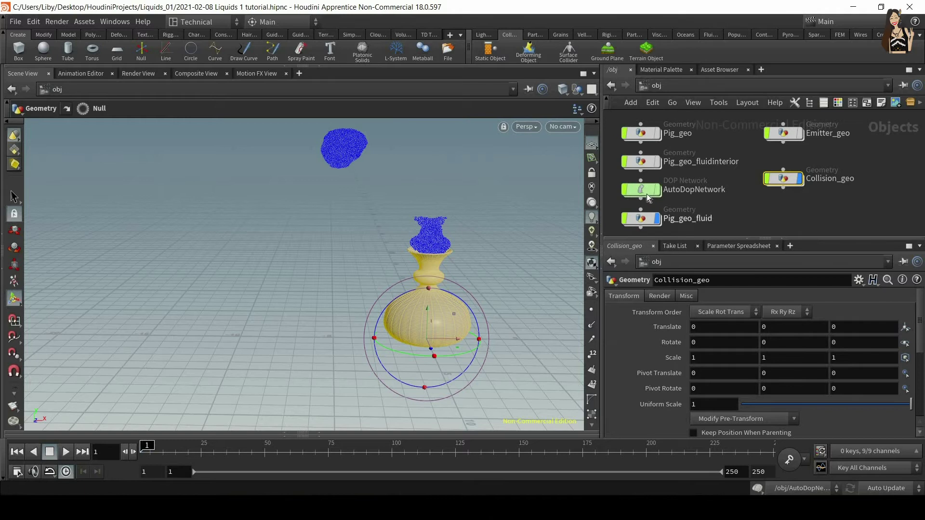
Open the AutoDopNetwork, lay out its nodes, and select the Collision_geo Static Object node.
mouse_move(646, 193)
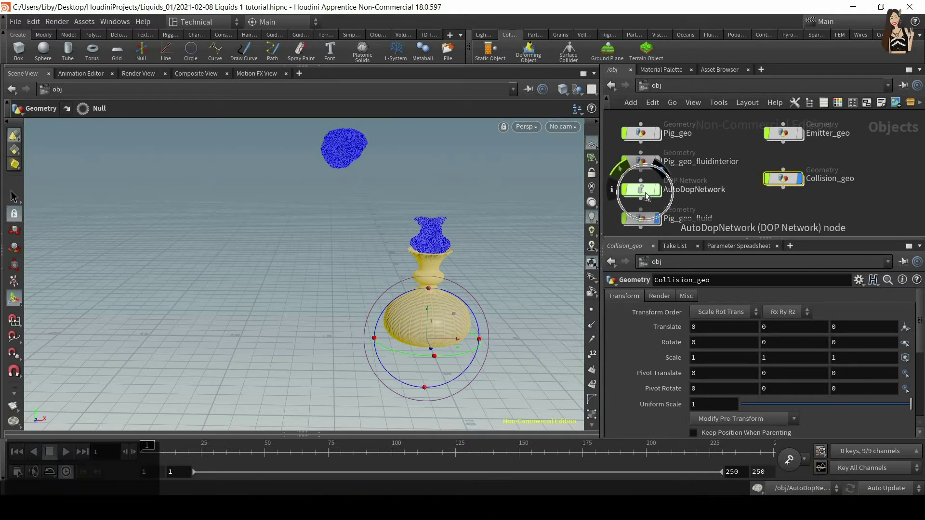
double_click(645, 192)
key(l)
key(h)
scroll(644, 172, up, 3)
middle_drag(644, 171, 582, 204)
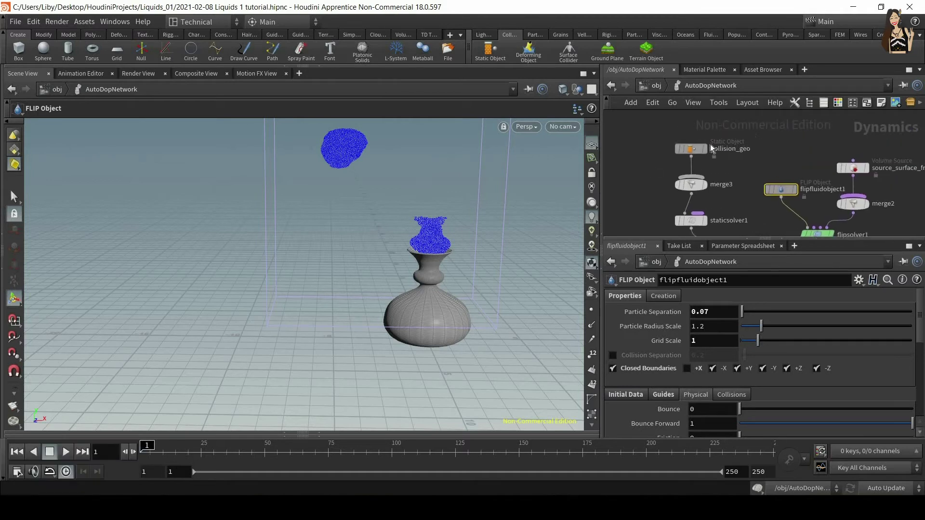
click(691, 148)
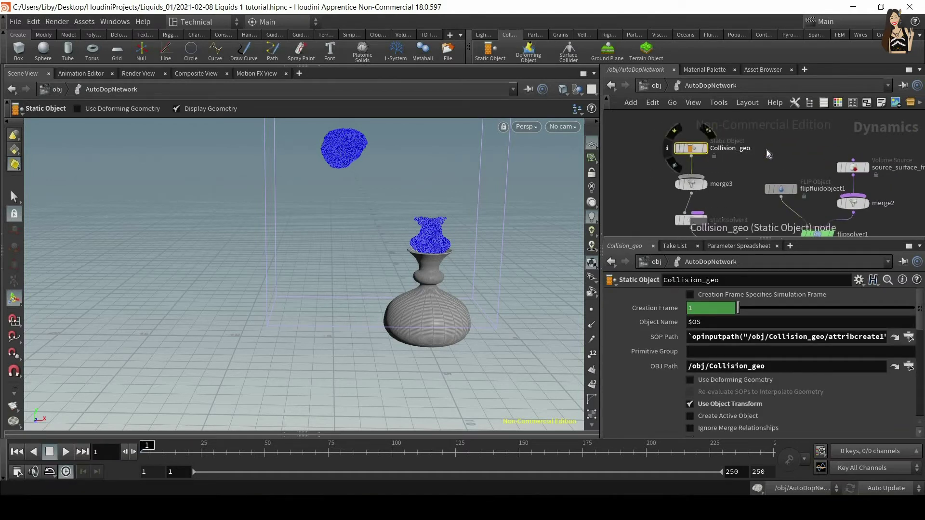
Check the Static Object's SOP and OBJ paths in a widened parameter area and open the Collision_geo network they reference.
drag(602, 260, 481, 260)
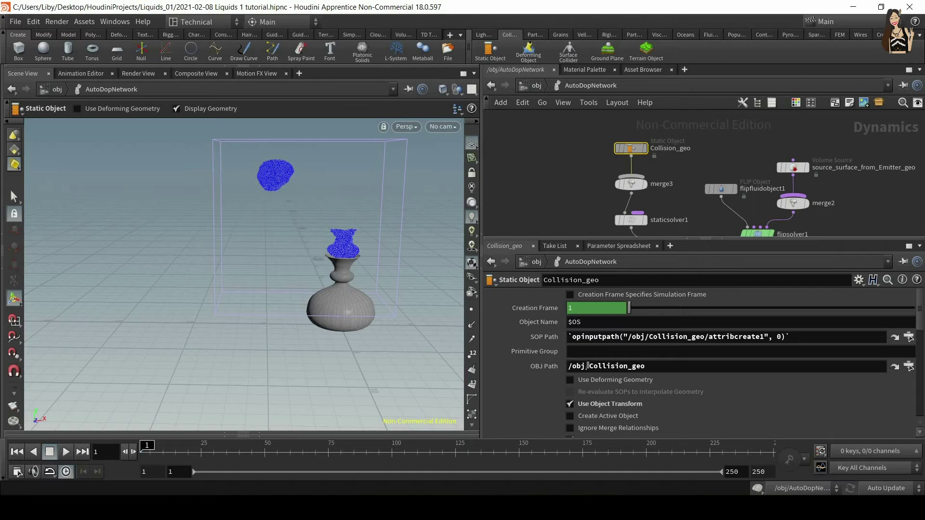
double_click(616, 367)
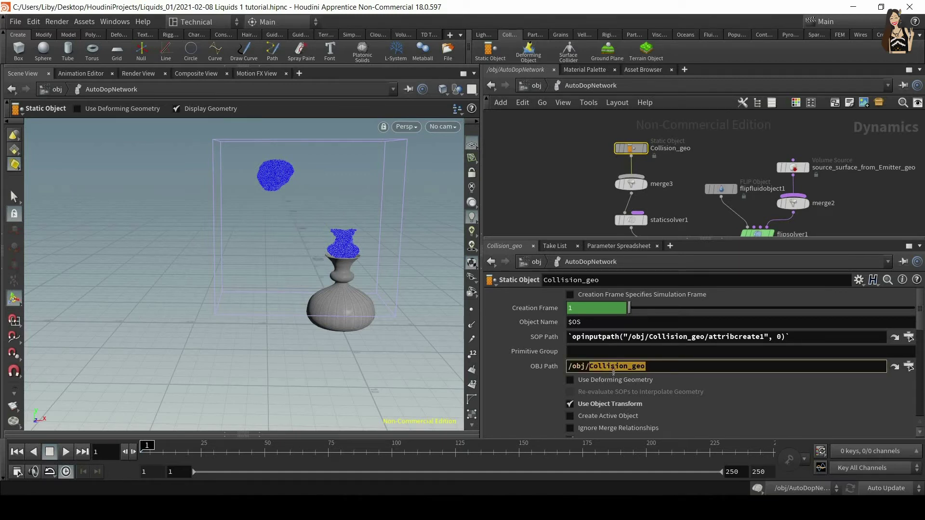
click(894, 368)
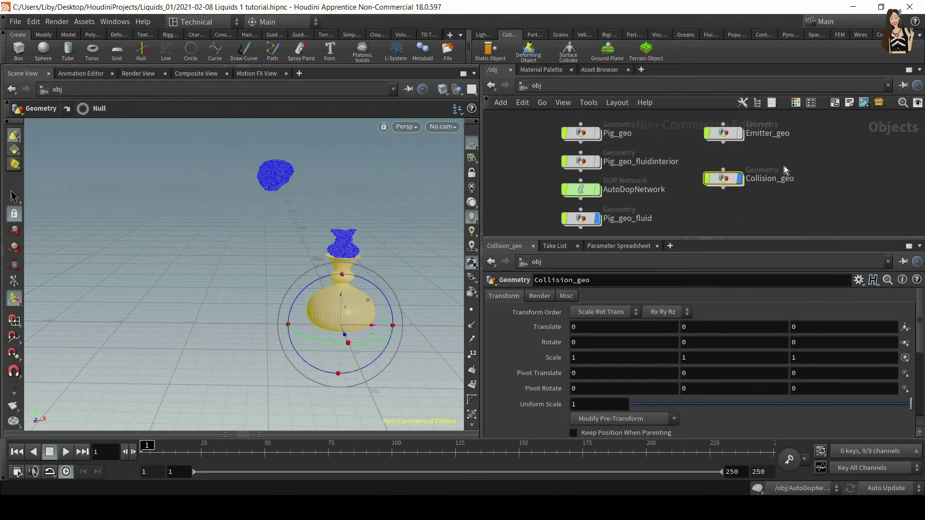
double_click(726, 181)
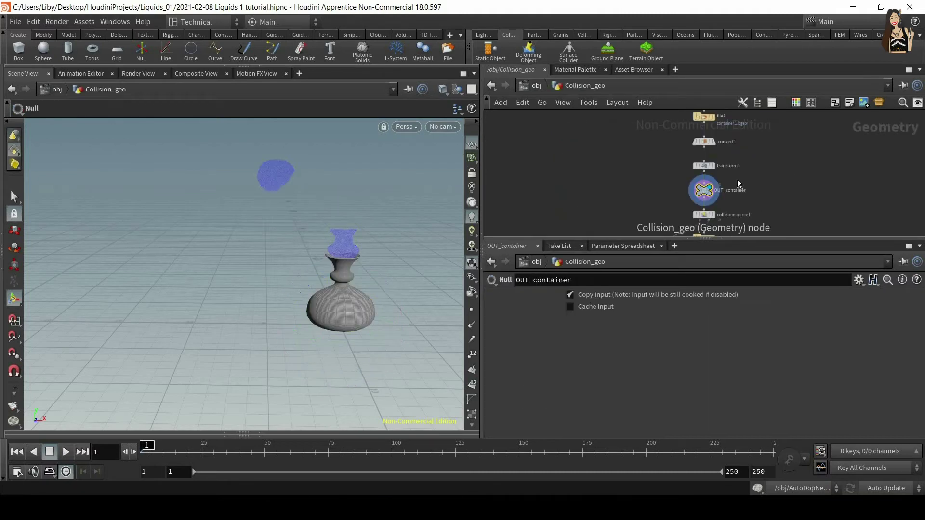
Trace the nodes below OUT_container in the Collision_geo network and display the output of the VDB null.
middle_drag(778, 183, 783, 170)
scroll(783, 175, up, 4)
drag(608, 188, 777, 151)
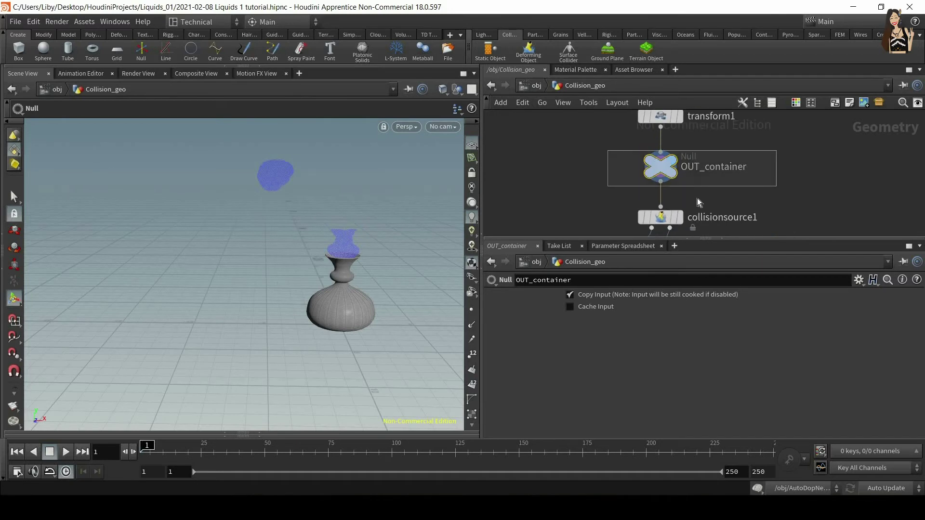
middle_drag(667, 225, 717, 142)
scroll(609, 147, down, 1)
middle_drag(720, 182, 716, 168)
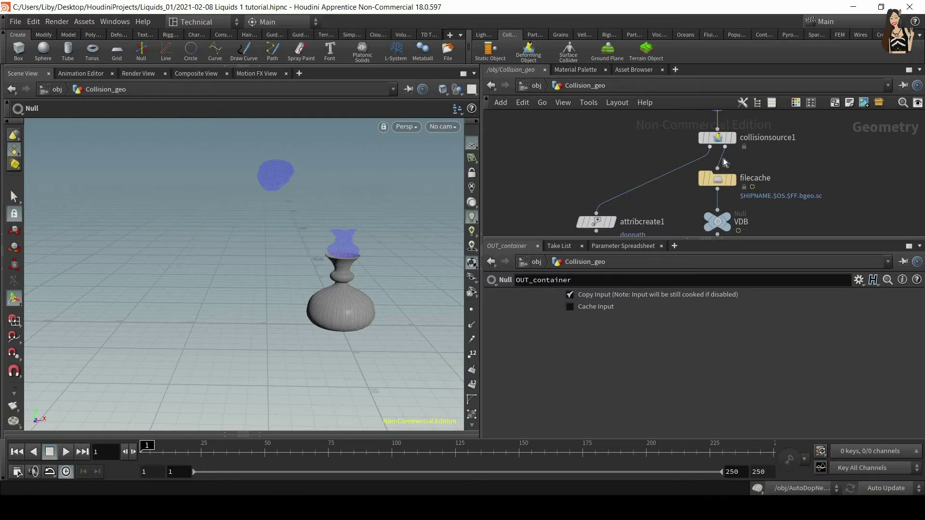
alt+right_drag(351, 144, 343, 225)
alt+middle_drag(343, 224, 302, 207)
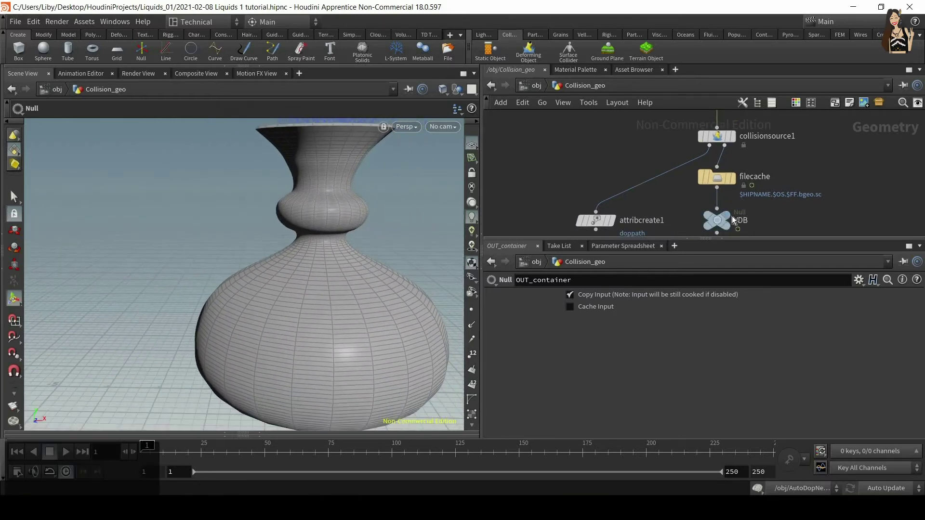
click(735, 205)
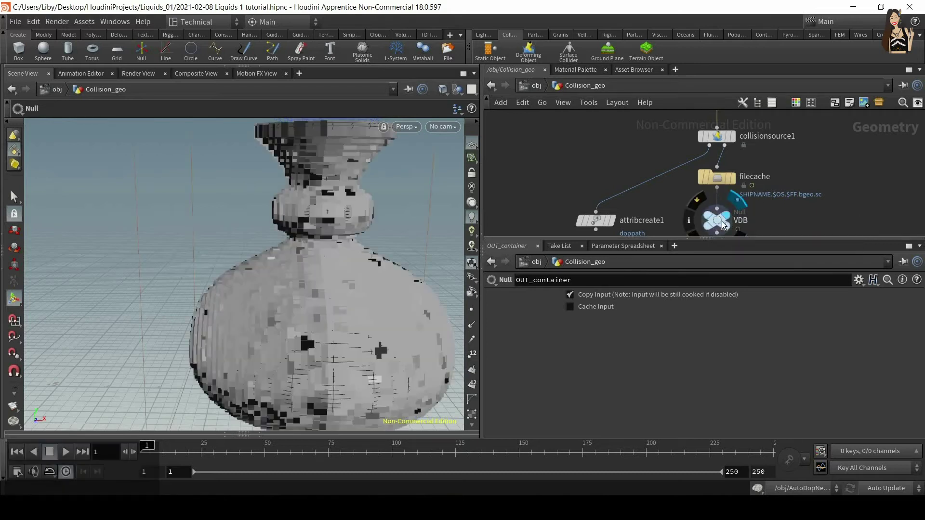
Examine the container's VDB collision volume from several angles and play the simulation with it shown.
alt+drag(324, 262, 380, 250)
alt+right_drag(380, 249, 346, 268)
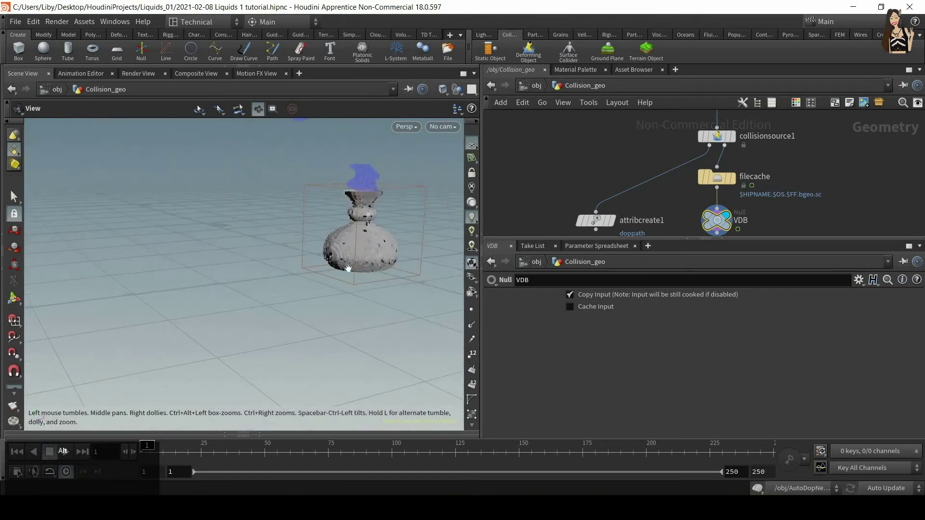
alt+drag(347, 268, 330, 281)
alt+right_drag(330, 281, 332, 304)
alt+middle_drag(333, 305, 335, 314)
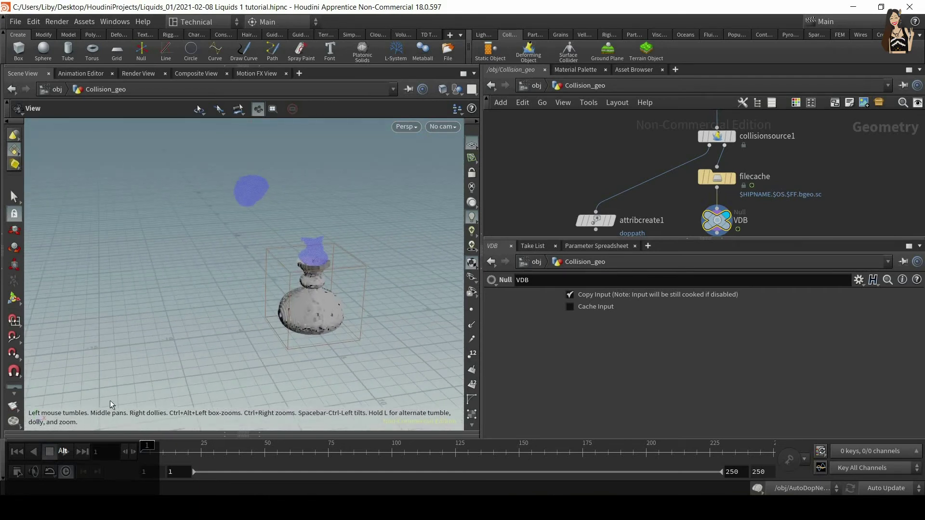
click(65, 452)
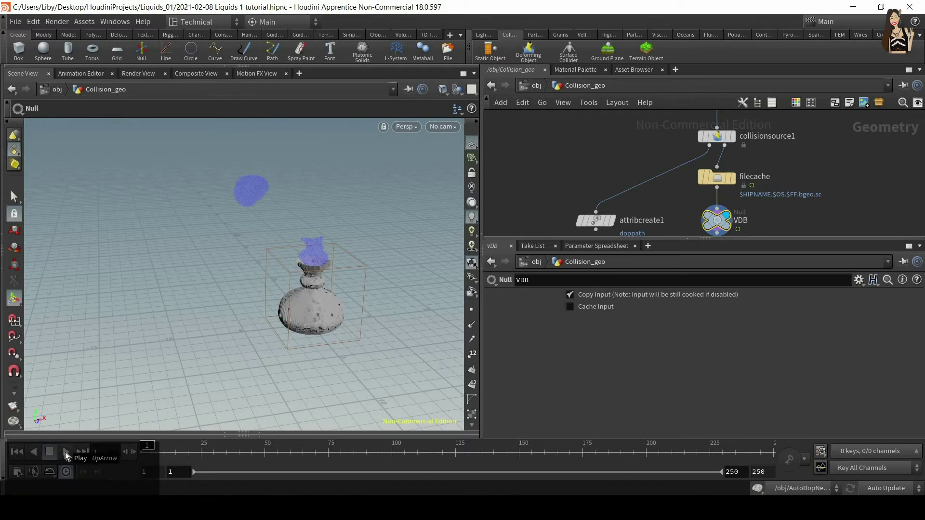
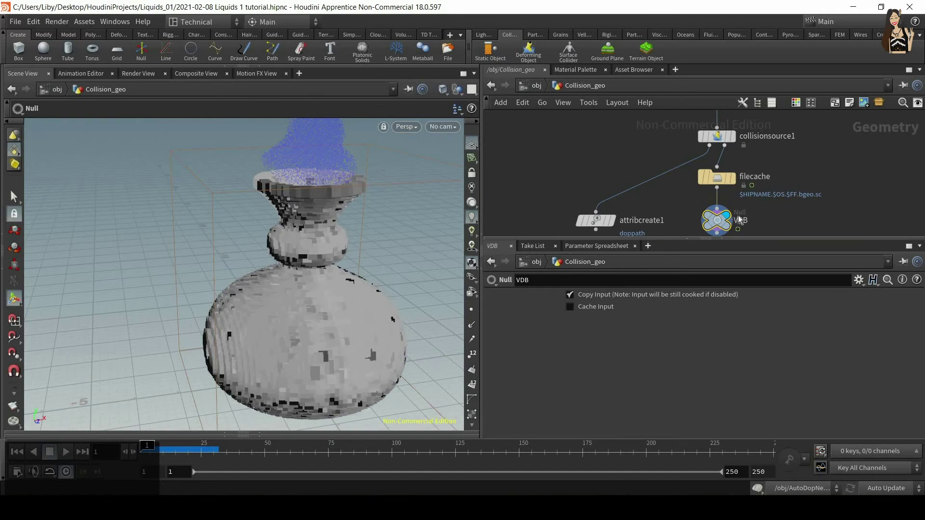
Reveal the expression driving the Voxel Size in the collisionsource1 node's volume settings.
click(718, 138)
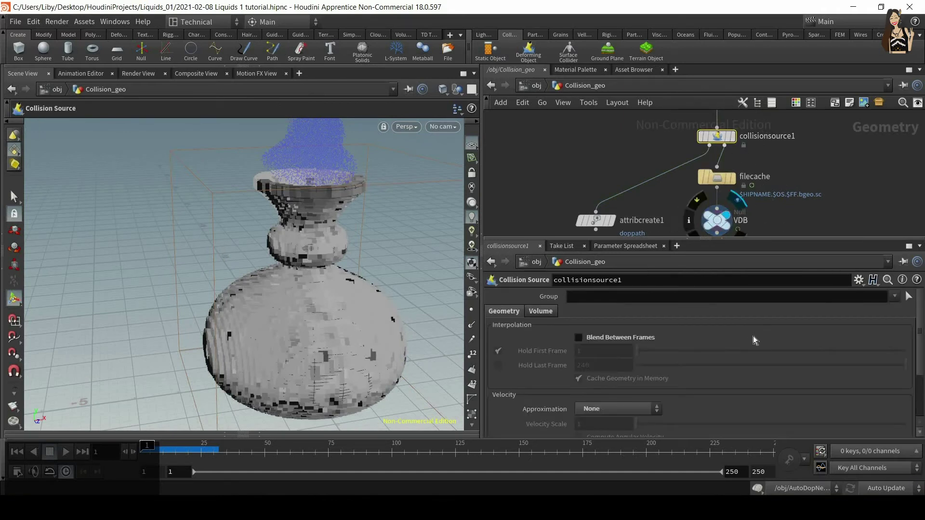
click(550, 315)
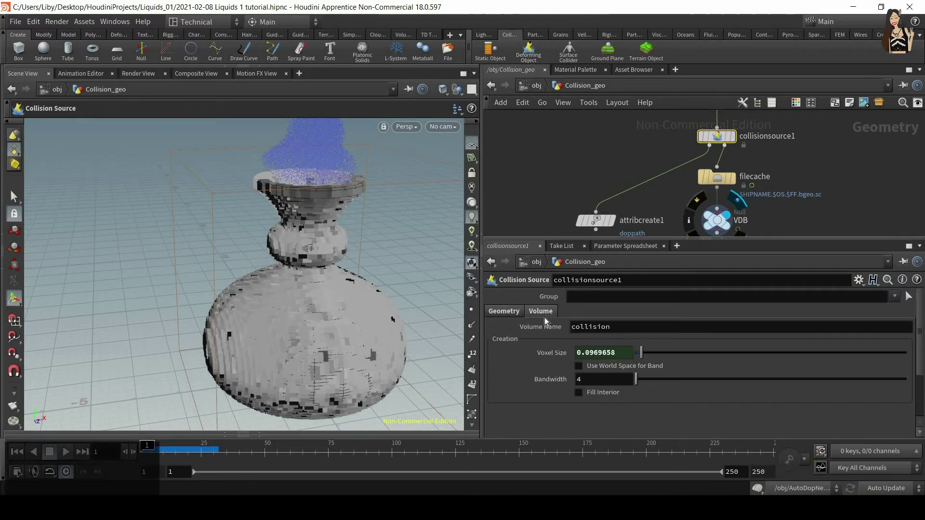
click(540, 353)
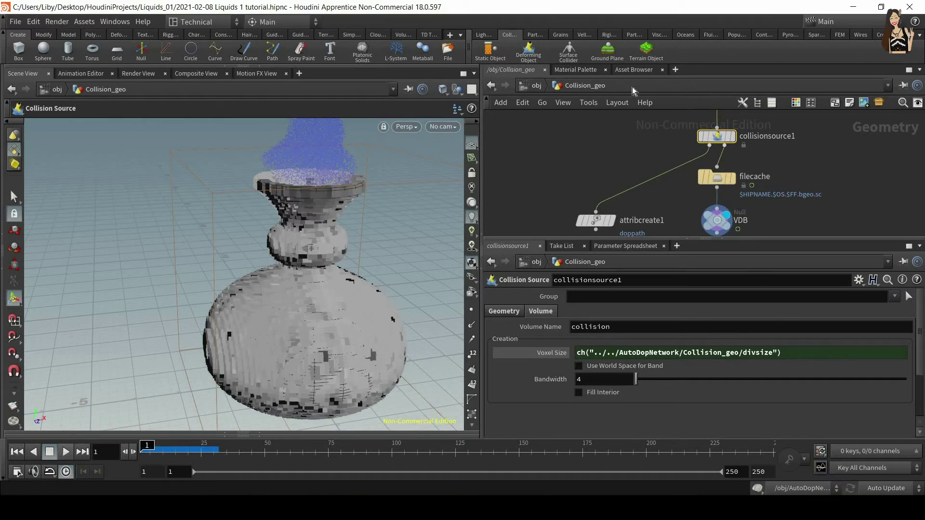
Go back into the AutoDopNetwork and locate the Division Size in the Collision_geo Static Object's RBD Solver volume settings.
click(534, 85)
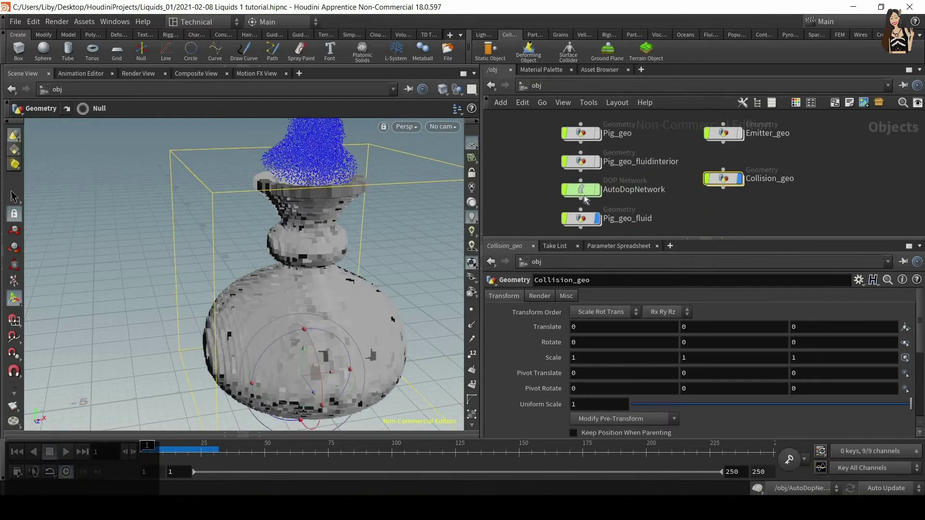
double_click(583, 192)
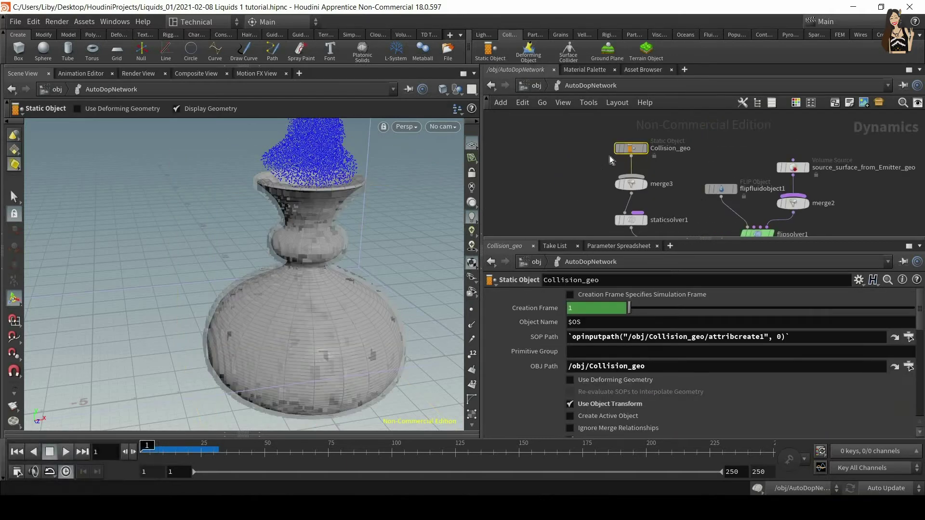
scroll(704, 364, down, 8)
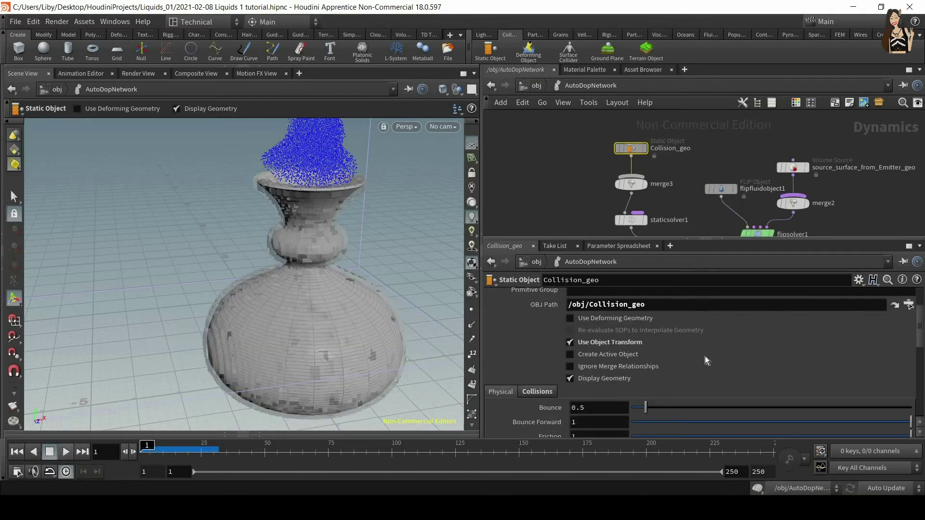
scroll(707, 351, up, 3)
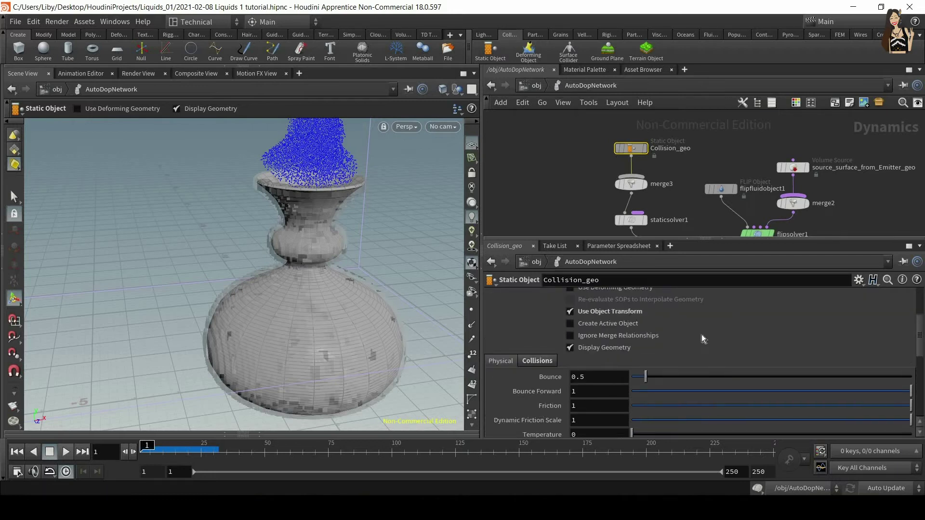
scroll(704, 333, down, 1)
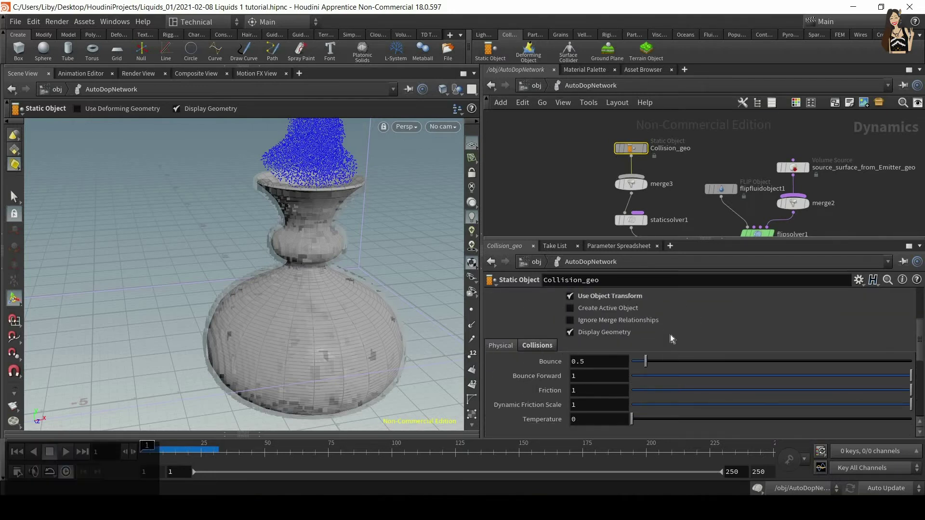
scroll(746, 340, down, 4)
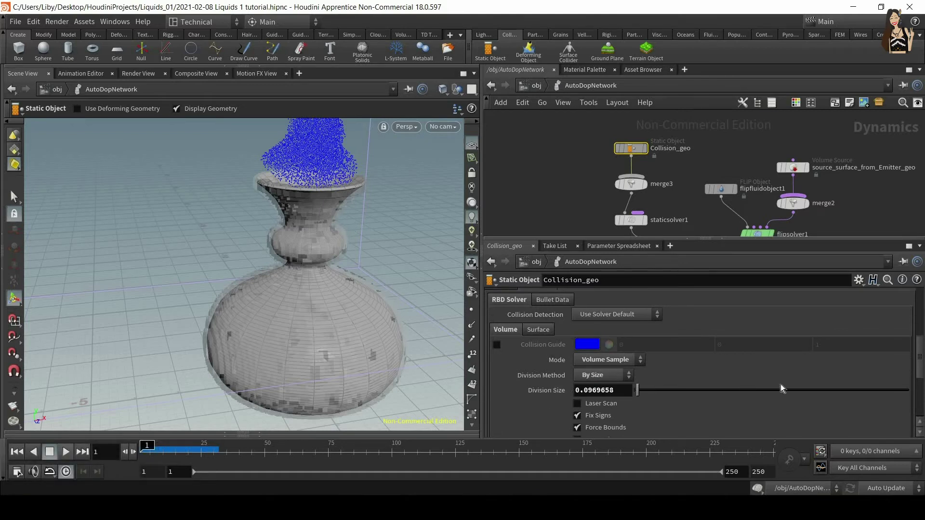
Turn off Display Geometry for the Collision_geo Static Object and set the viewport to Hide Other Objects.
alt+right_drag(368, 305, 637, 345)
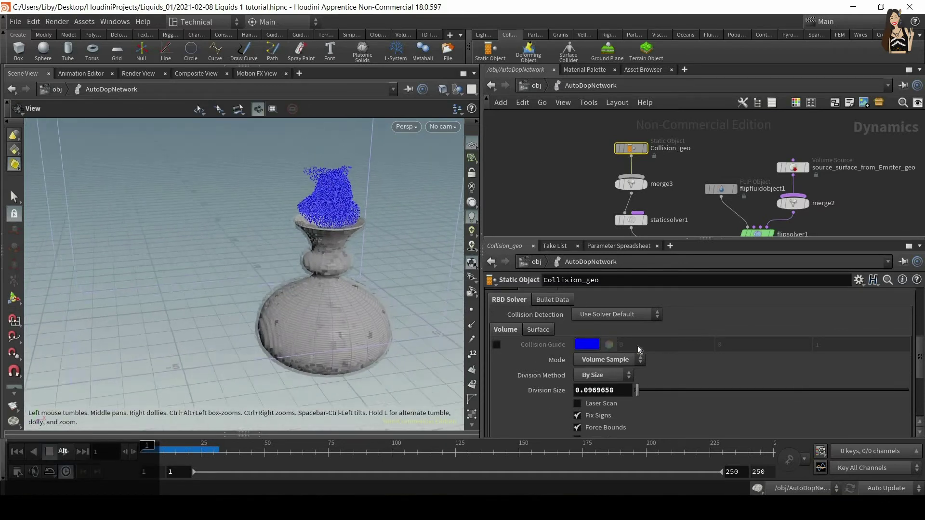
scroll(626, 348, up, 5)
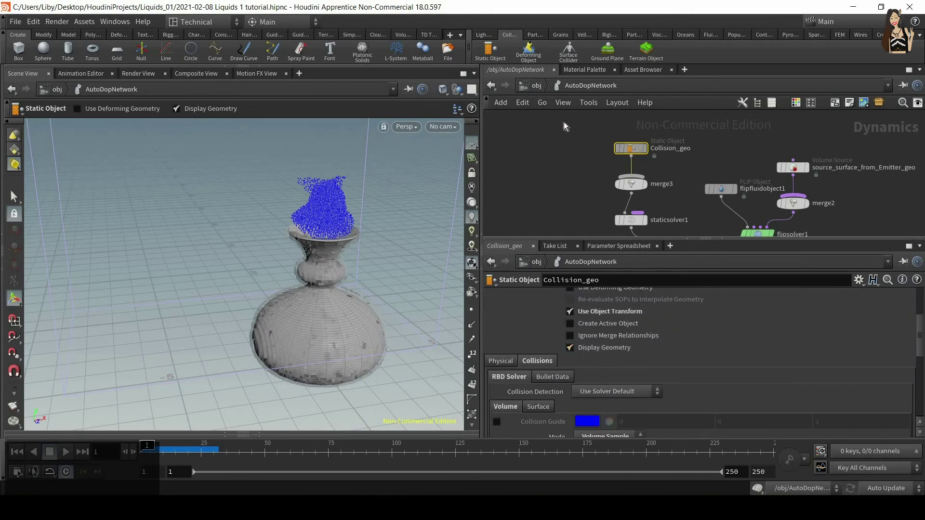
click(596, 350)
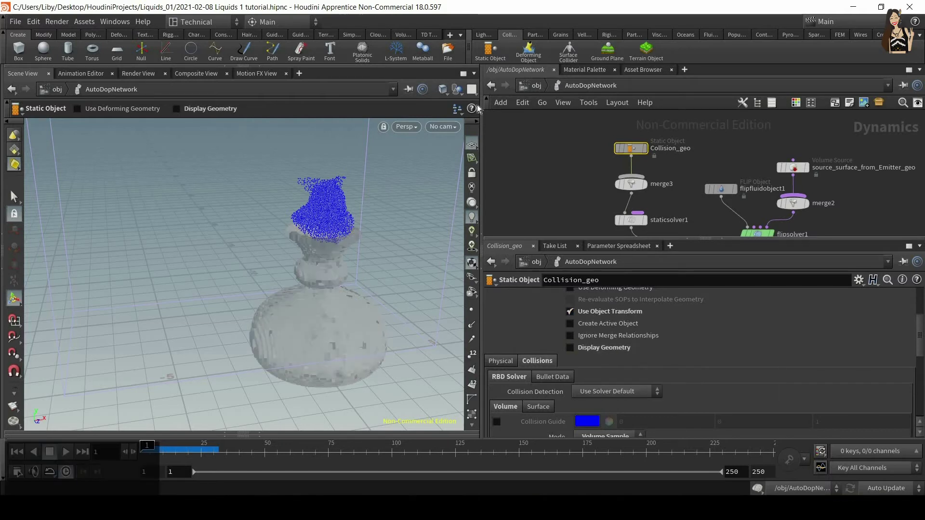
click(458, 90)
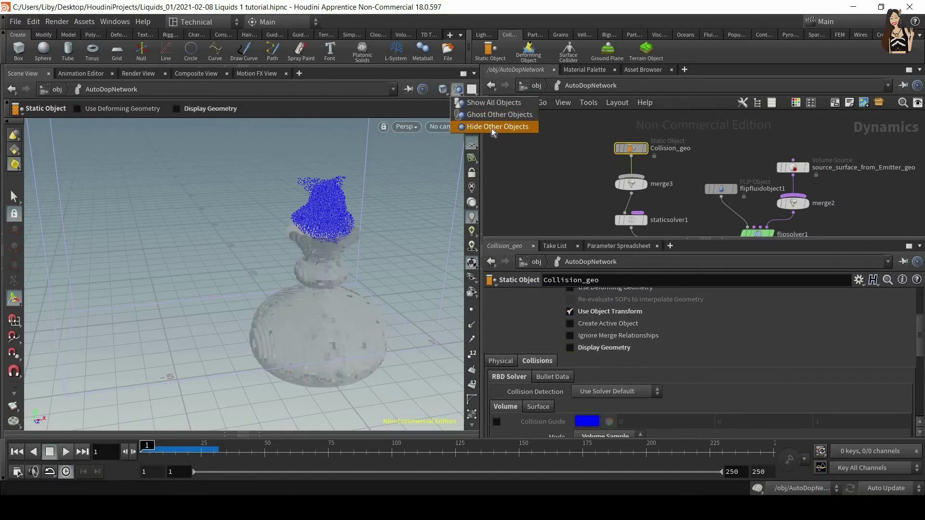
click(492, 127)
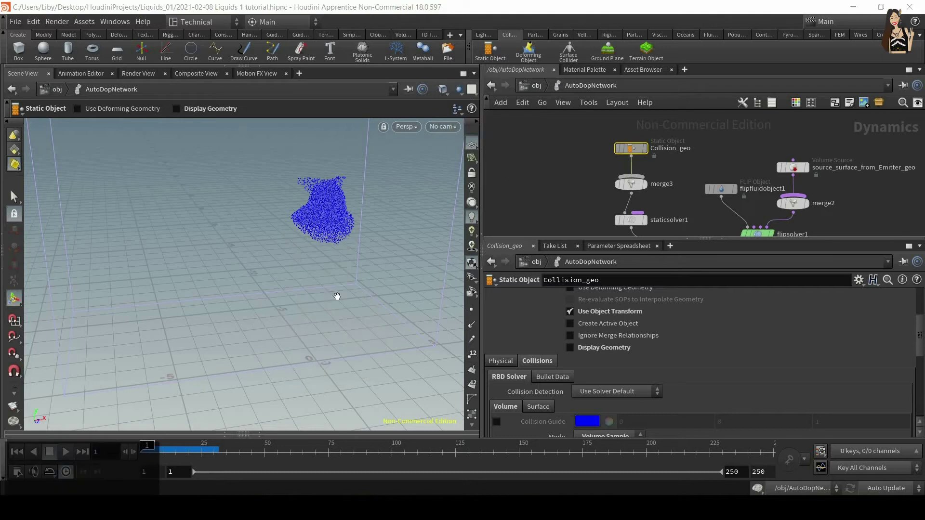
Enable the Collision Guide in the Collision_geo Static Object's volume collision settings.
key(alt)
alt+drag(350, 281, 371, 257)
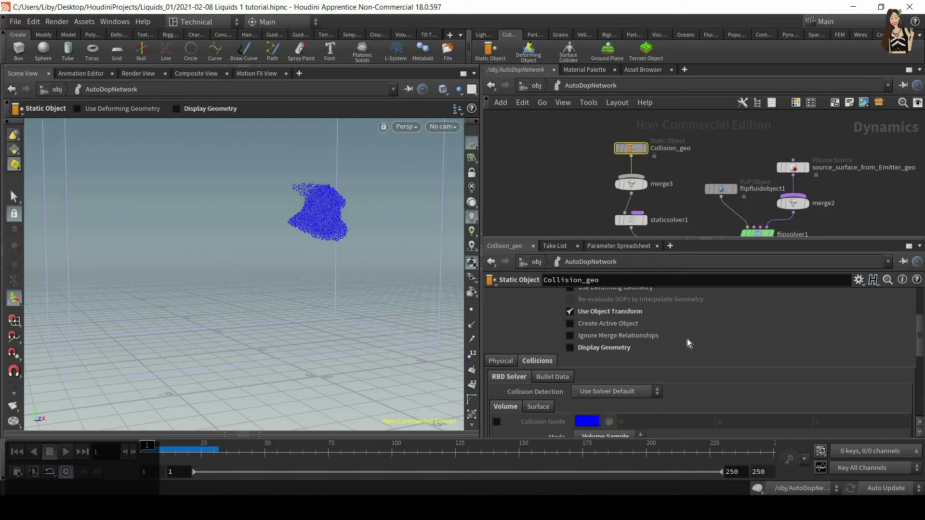
scroll(687, 339, down, 3)
scroll(522, 358, down, 2)
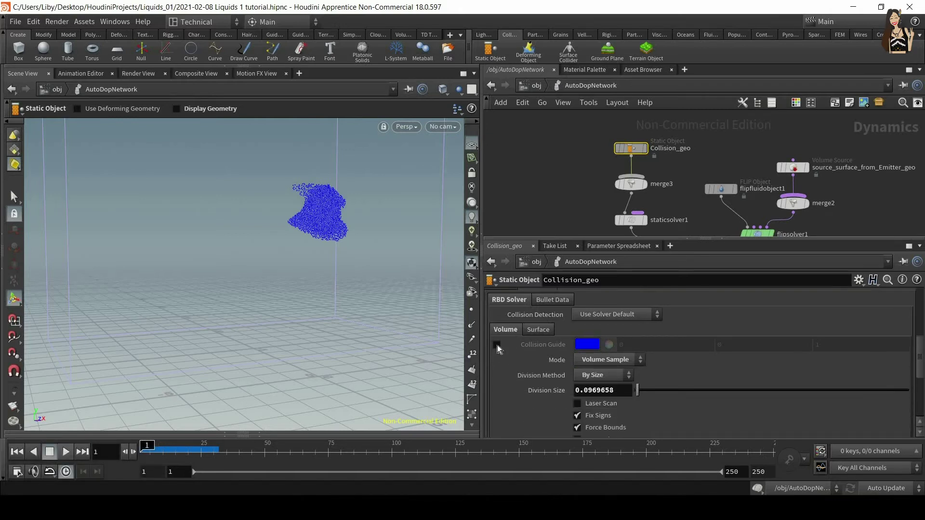
click(496, 345)
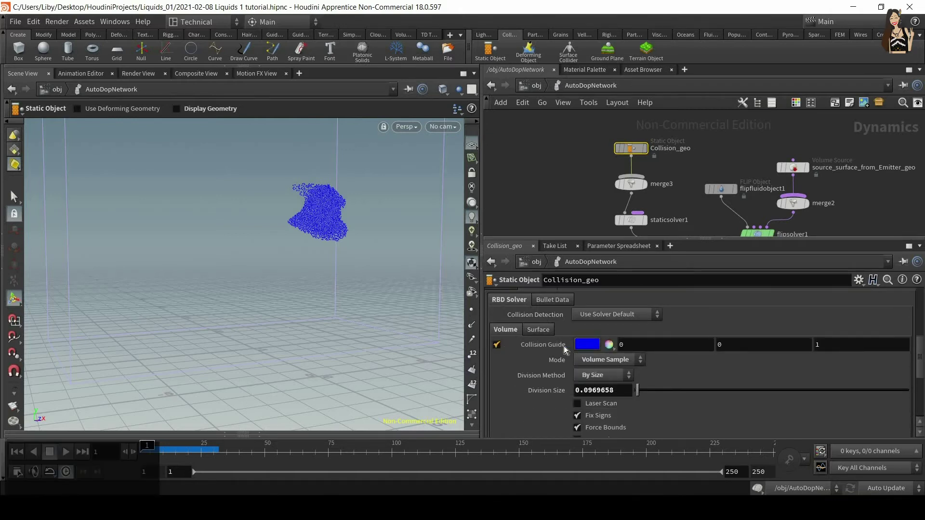
Try Division Size values of 0.08 and 0.05 for the Collision_geo collision volume.
drag(615, 392, 590, 395)
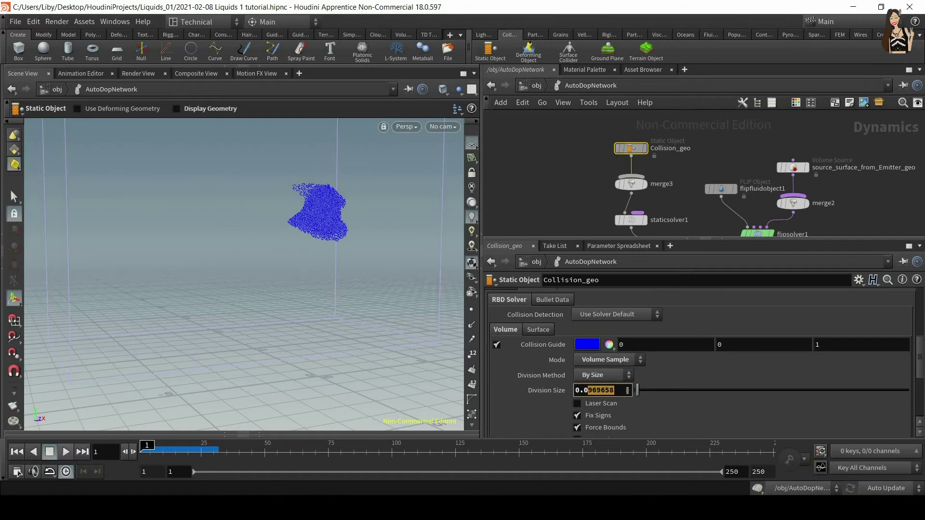
text(8)
key(Return)
alt+right_drag(358, 296, 355, 270)
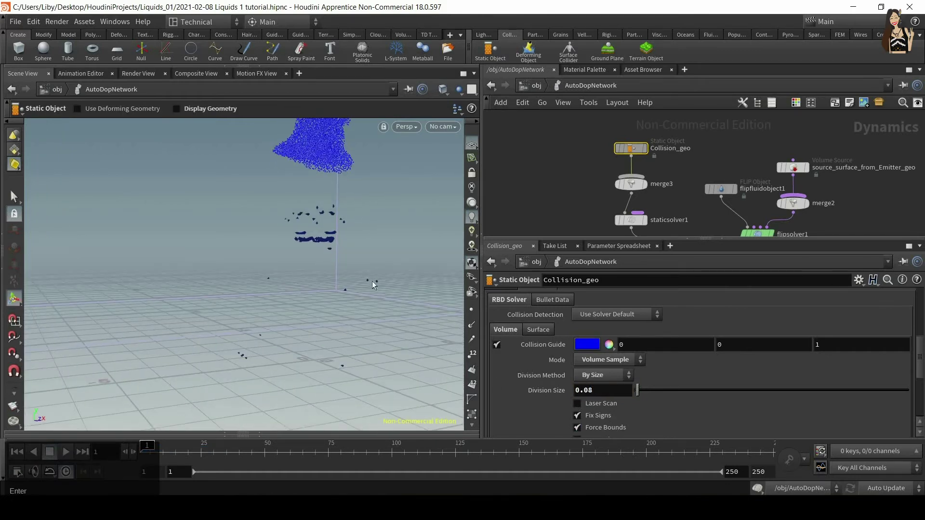
click(620, 392)
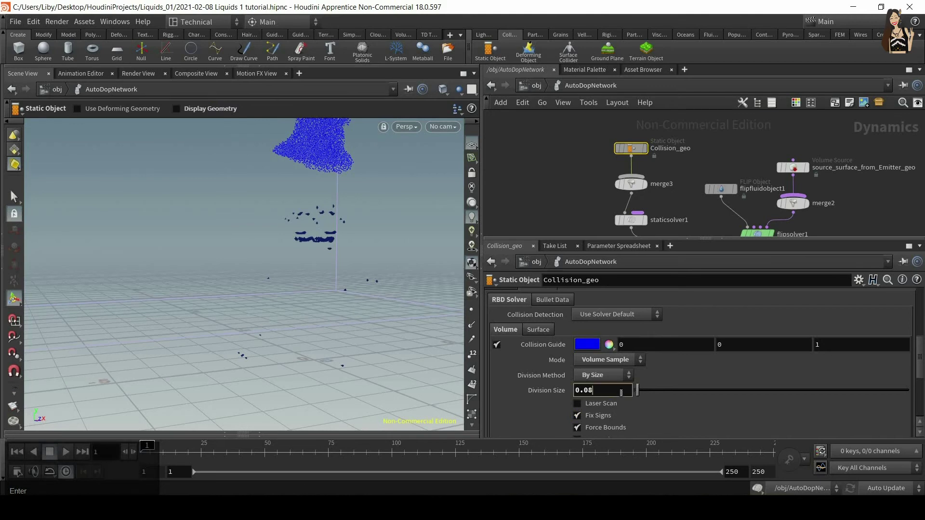
key(BackSpace)
text(5)
key(Return)
Set the Division Size of the Collision_geo collision volume to 0.04.
click(621, 391)
key(BackSpace)
text(4)
key(Return)
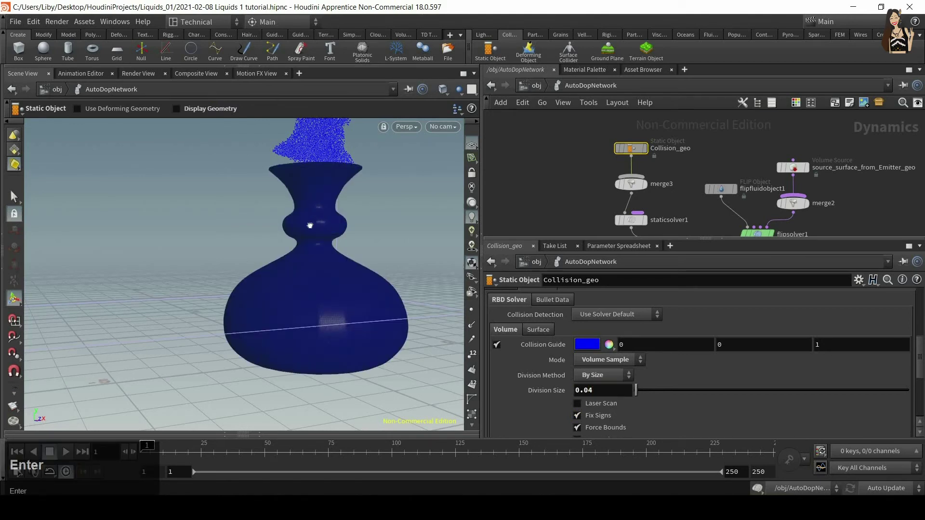
Inspect the container's collision guide from above, below and the side, checking its opening and overall shape.
alt+drag(330, 238, 314, 304)
alt+middle_drag(313, 303, 334, 341)
alt+drag(384, 329, 305, 183)
alt+middle_drag(359, 395, 348, 270)
alt+right_drag(349, 271, 372, 306)
alt+middle_drag(374, 248, 374, 285)
alt+drag(366, 267, 310, 181)
alt+drag(331, 337, 328, 355)
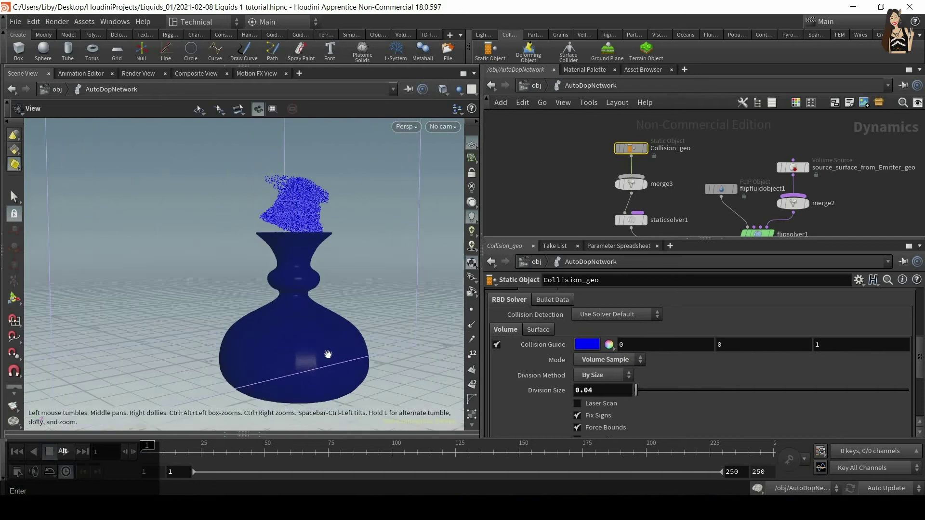
Play the fluid simulation with the refined collision volume and rewind to frame 1.
key(Escape)
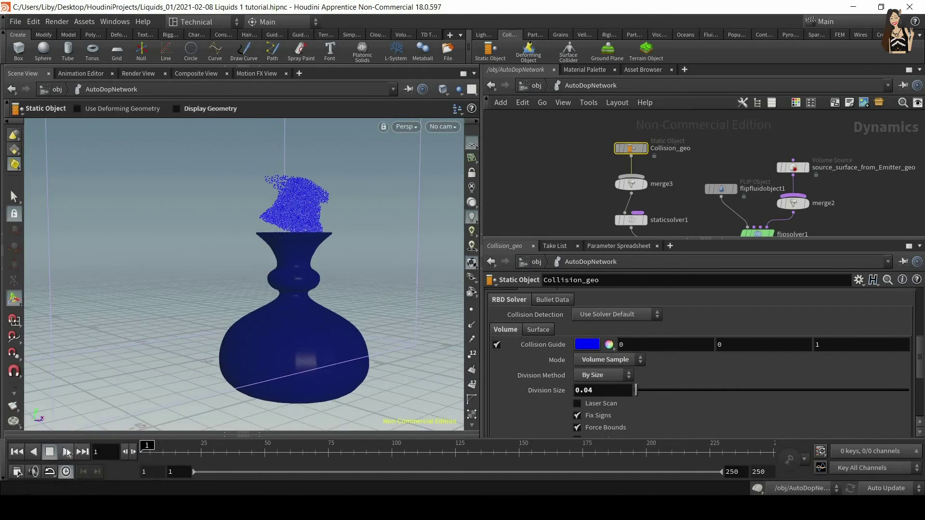
click(67, 452)
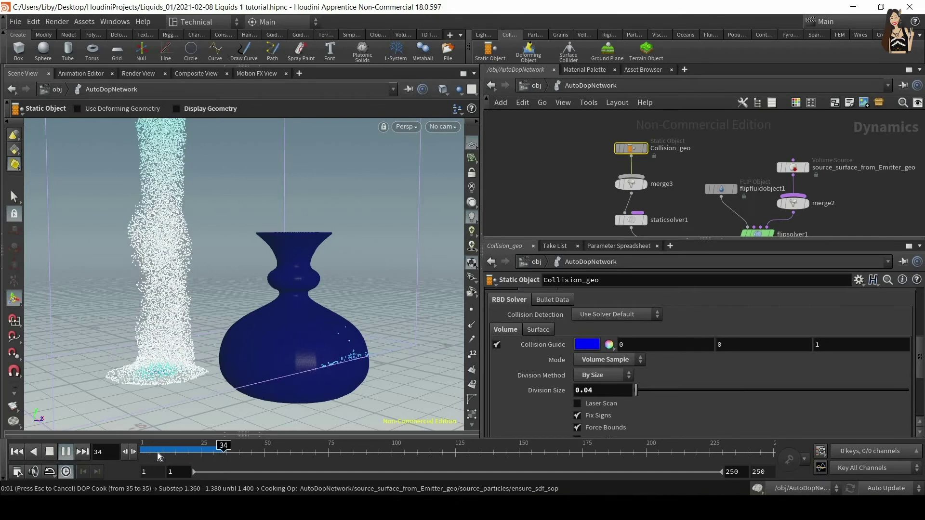
drag(149, 452, 124, 453)
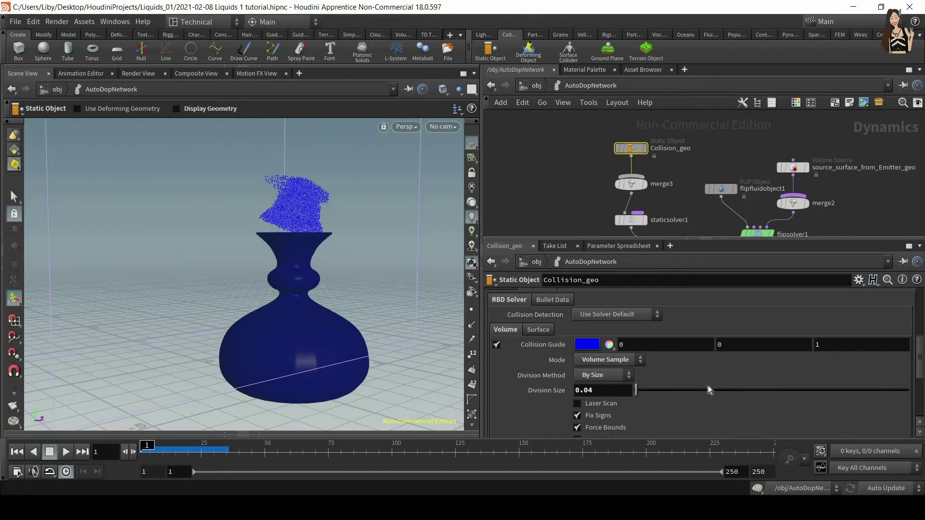
Turn off the Collision Guide for the Collision_geo Static Object.
scroll(572, 363, up, 3)
scroll(506, 409, down, 1)
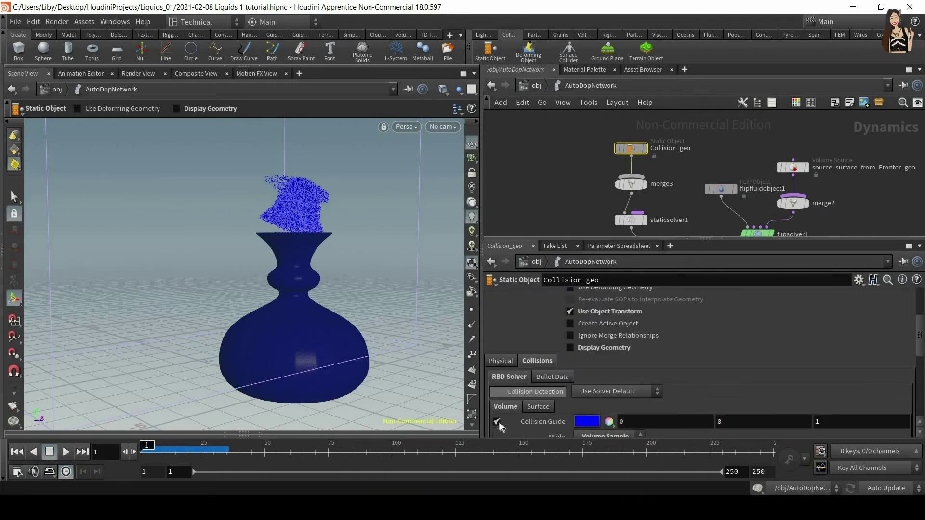
click(497, 420)
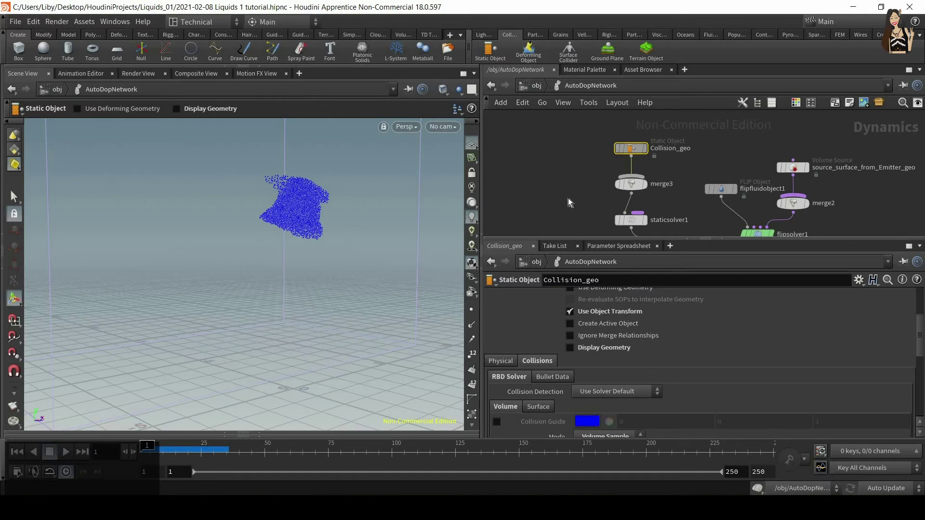
Hide the Collision_geo object at object level and scrub the simulation to frame 30 to examine the fluid inside the container.
click(532, 90)
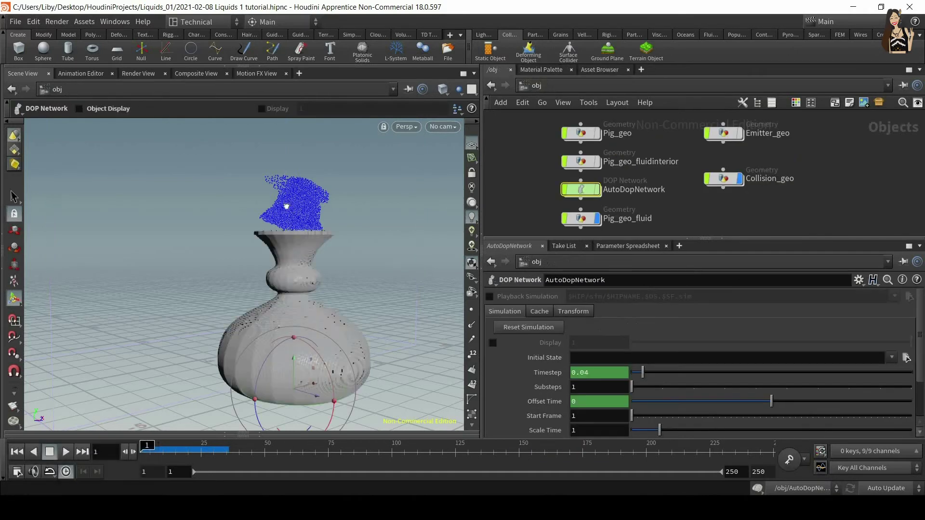
click(740, 179)
alt+drag(413, 247, 340, 299)
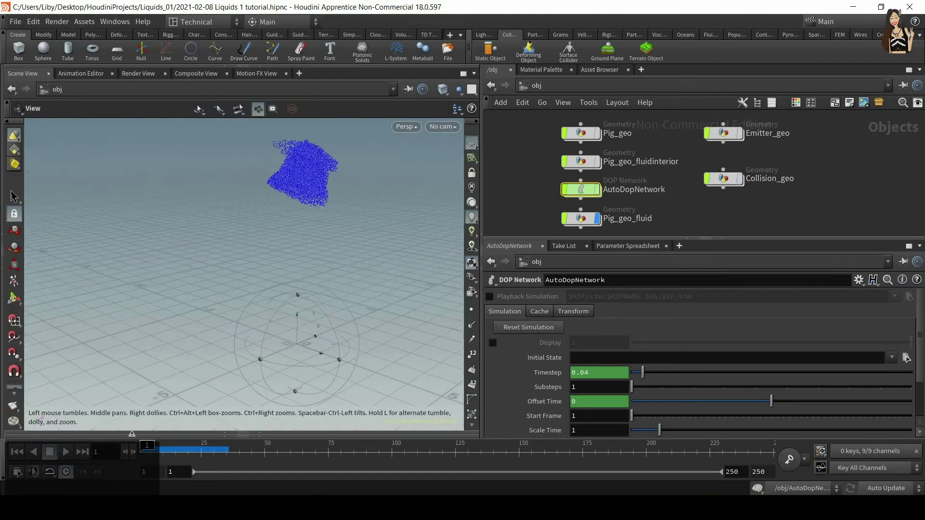
drag(153, 447, 219, 449)
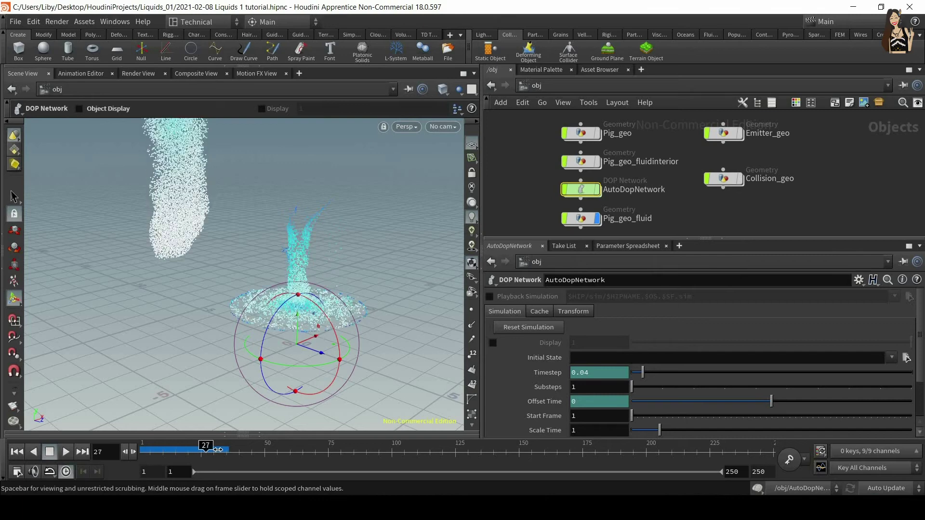
alt+drag(302, 284, 242, 316)
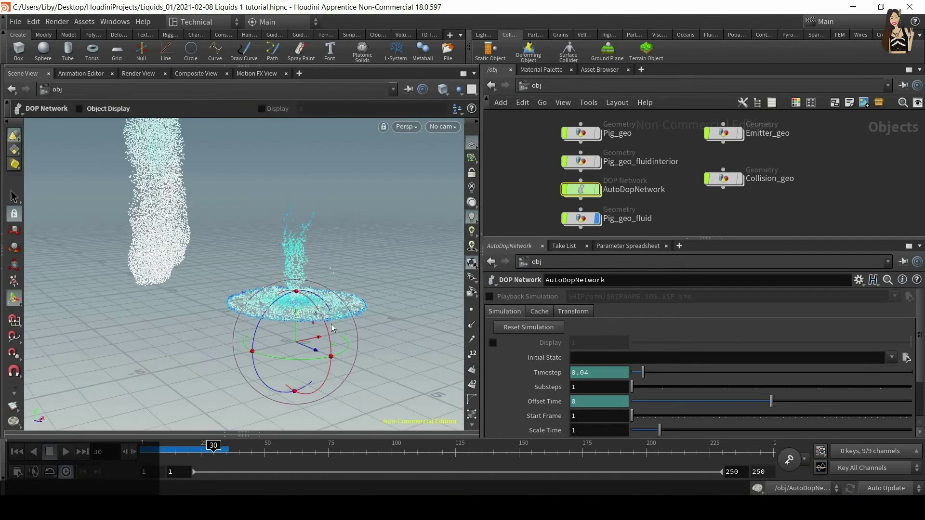
alt+drag(321, 331, 318, 320)
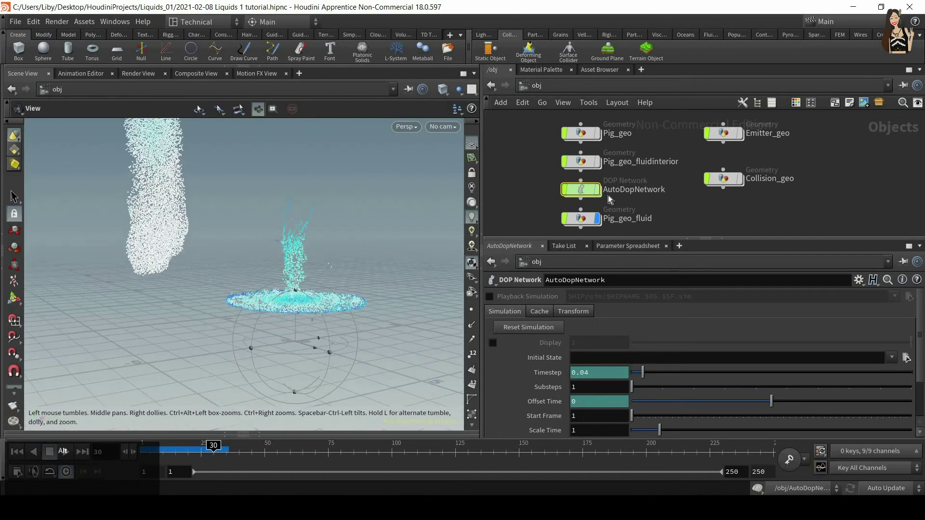
Select flipsolver1 inside AutoDopNetwork and set the viewport to Show All Objects.
double_click(582, 190)
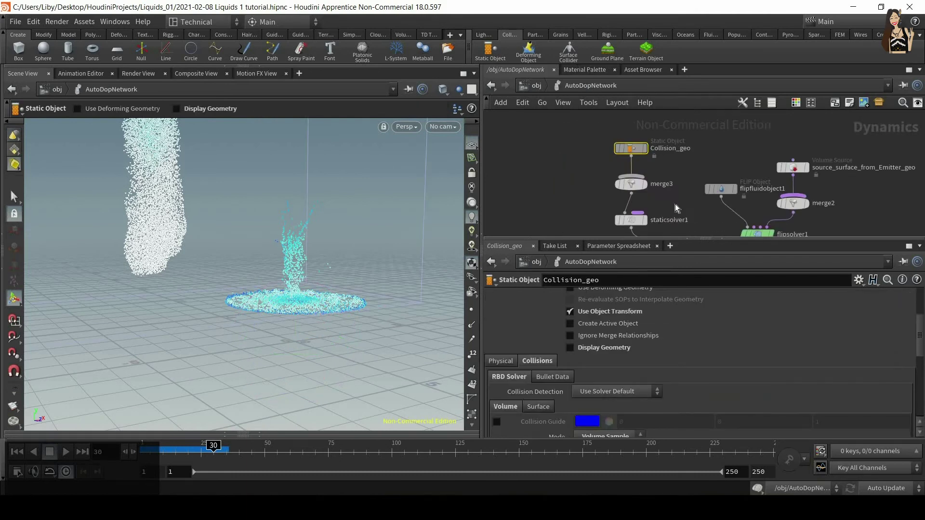
middle_drag(654, 169, 602, 122)
click(705, 187)
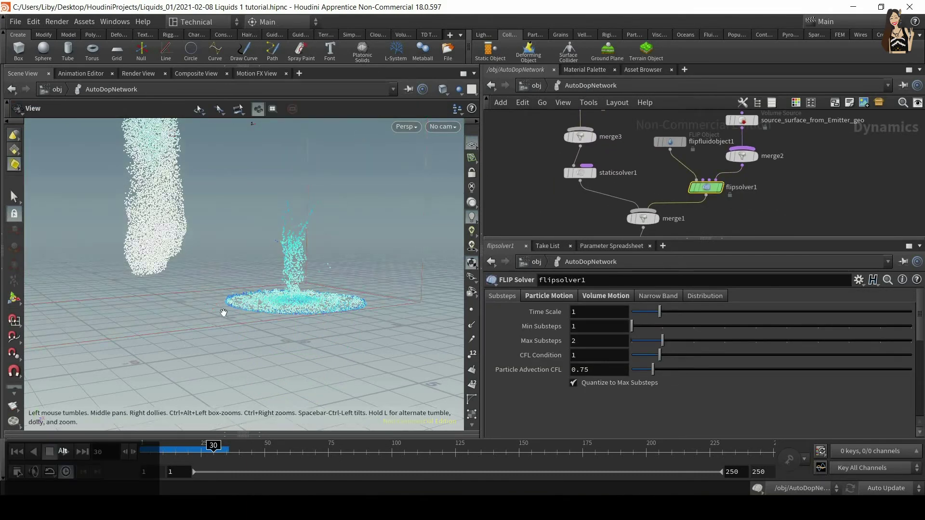
alt+drag(223, 312, 186, 290)
click(458, 89)
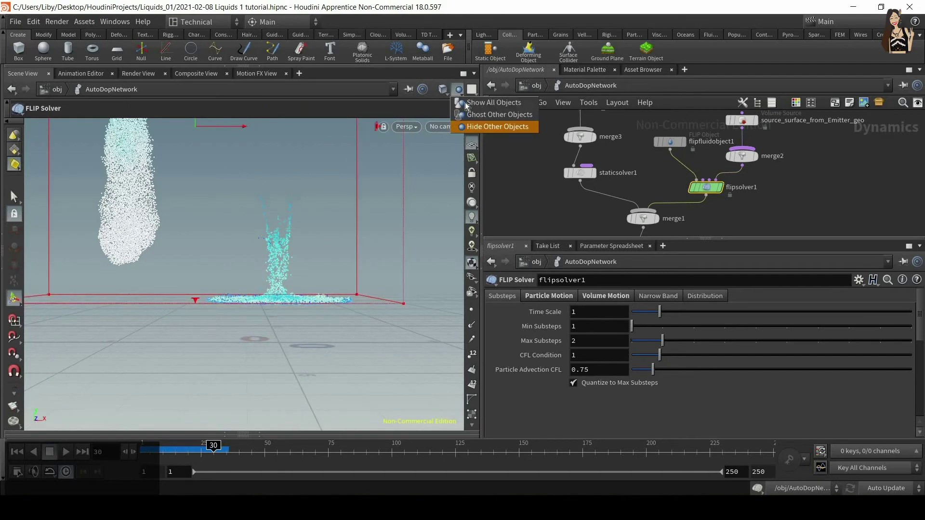
click(530, 103)
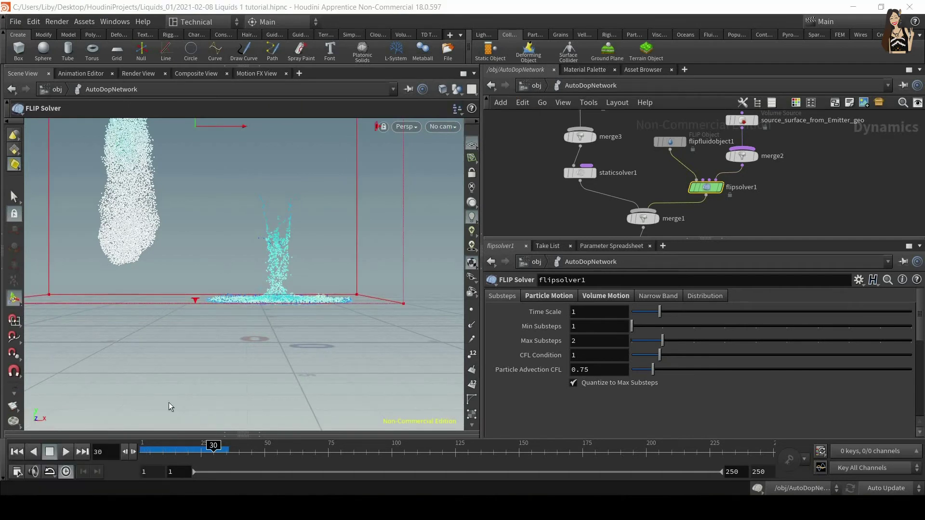
Rewind to frame 1 and extend the lower side of the FLIP solver's boundary box further down.
click(24, 450)
alt+drag(255, 355, 280, 348)
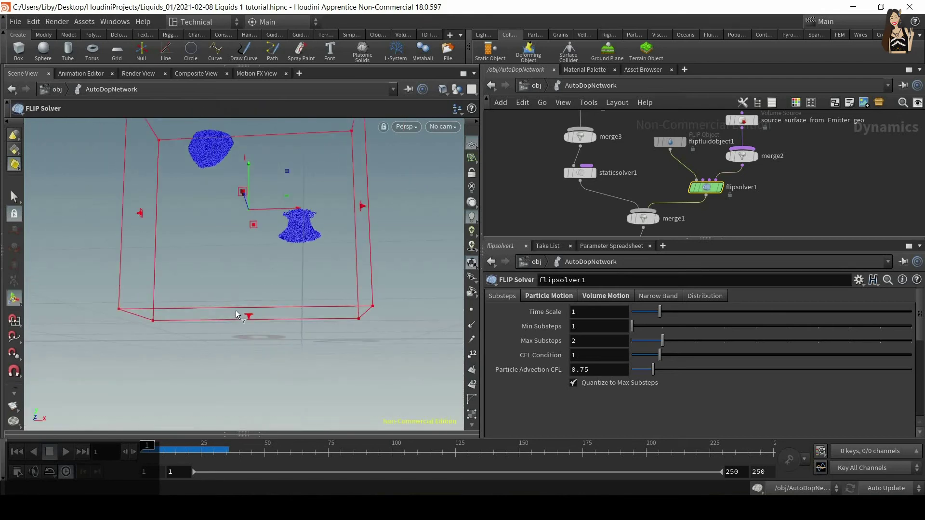
drag(236, 320, 335, 271)
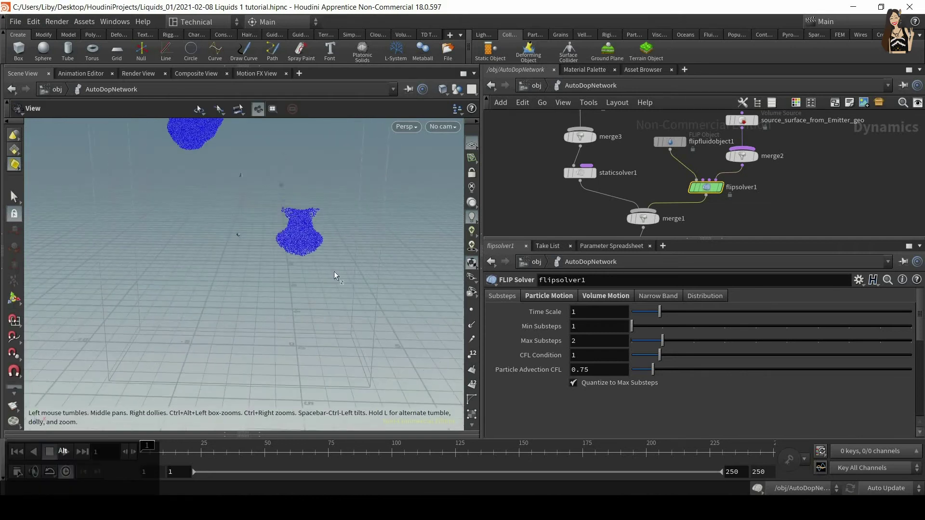
alt+middle_drag(334, 272, 355, 255)
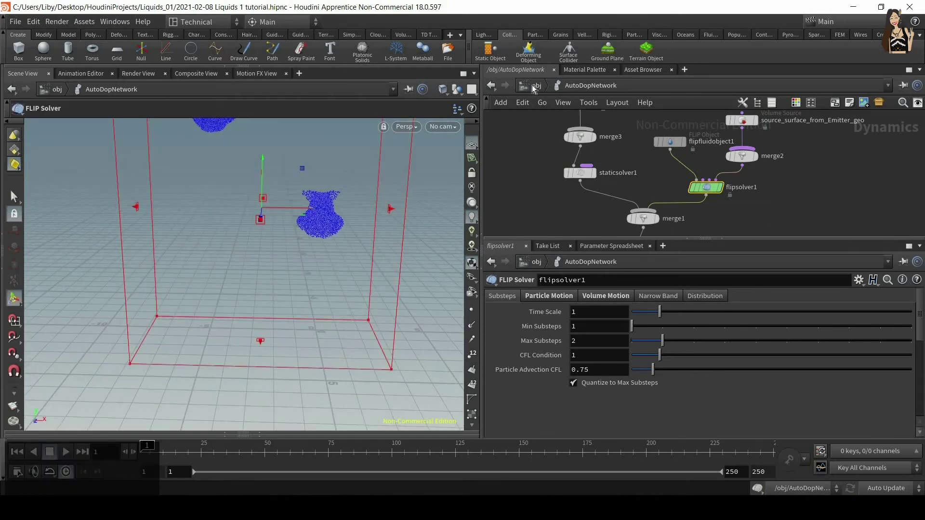
Return to object level and play the fluid simulation with the enlarged boundary box.
click(535, 86)
click(66, 452)
click(14, 196)
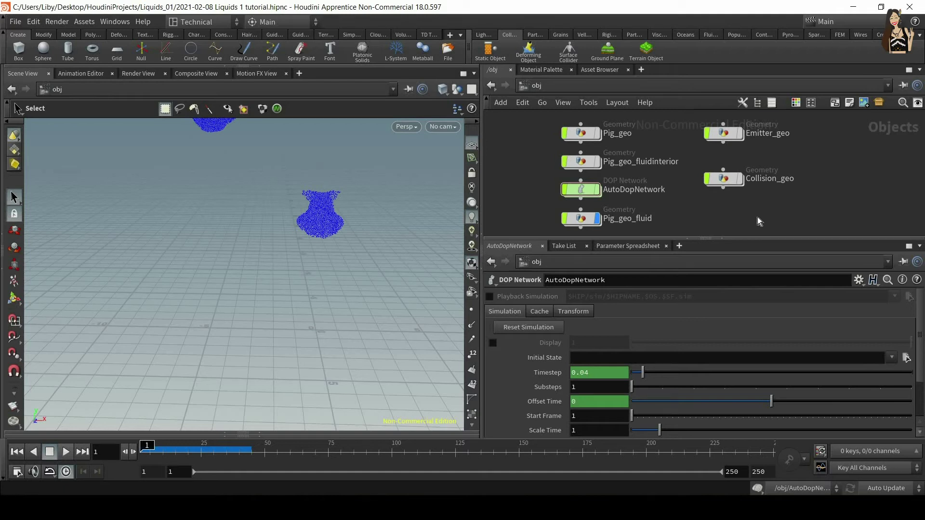
Reset the simulation of the AutoDopNetwork.
drag(546, 178, 674, 209)
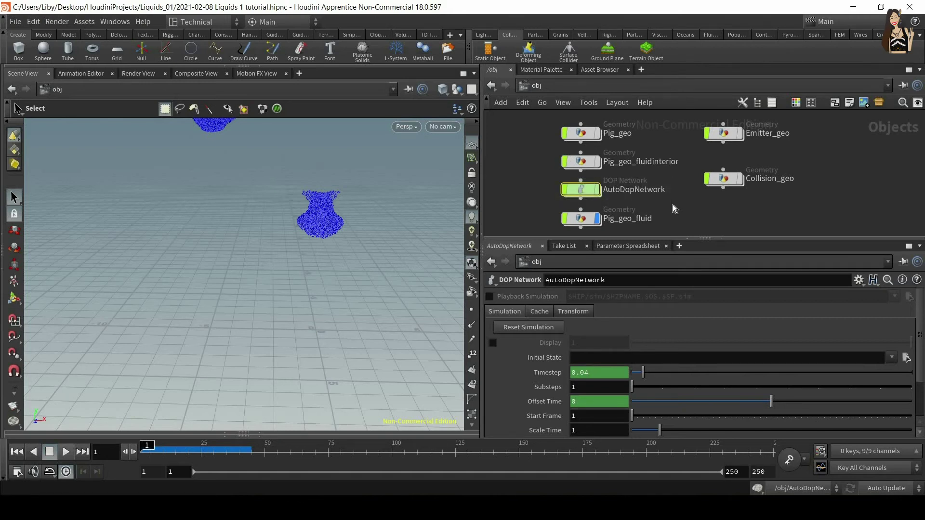
drag(532, 186, 644, 203)
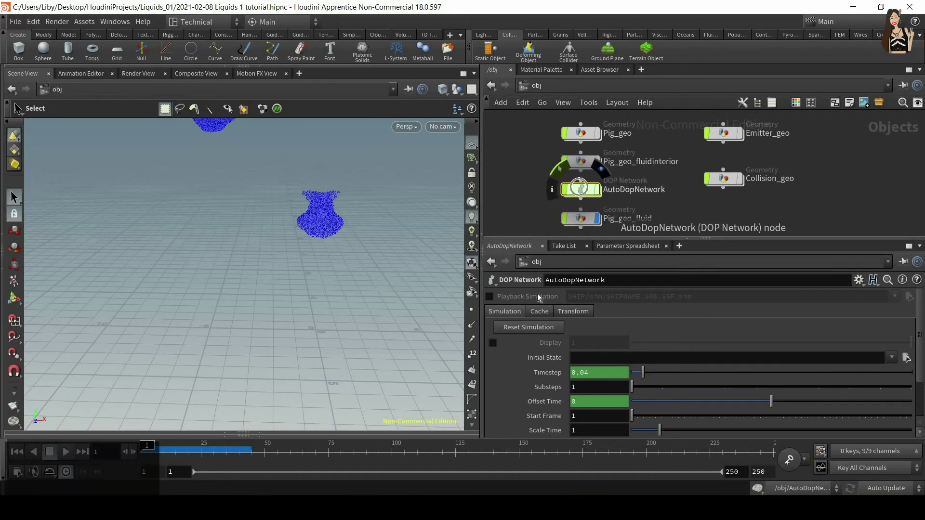
click(527, 329)
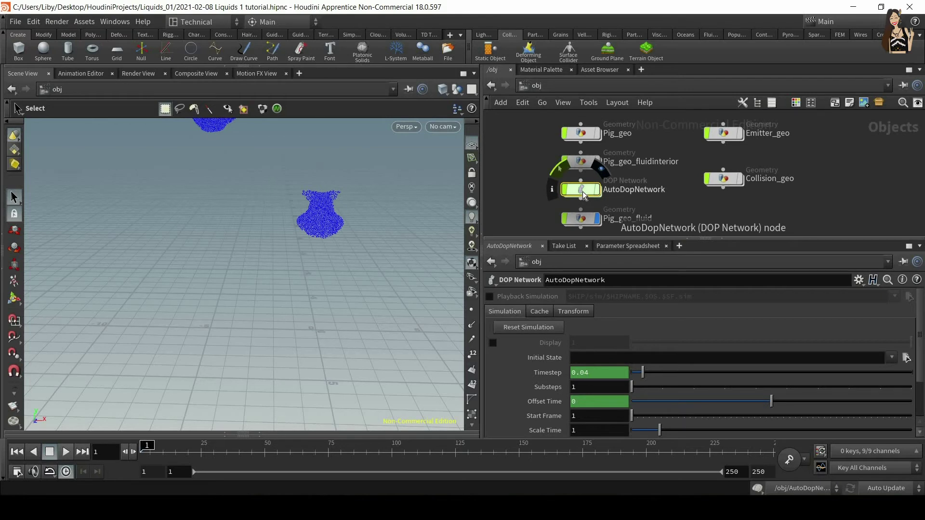
Turn on the Collision Guide for the Collision_geo Static Object and examine the container's neck and opening up close.
double_click(600, 188)
middle_drag(653, 115, 655, 159)
click(582, 145)
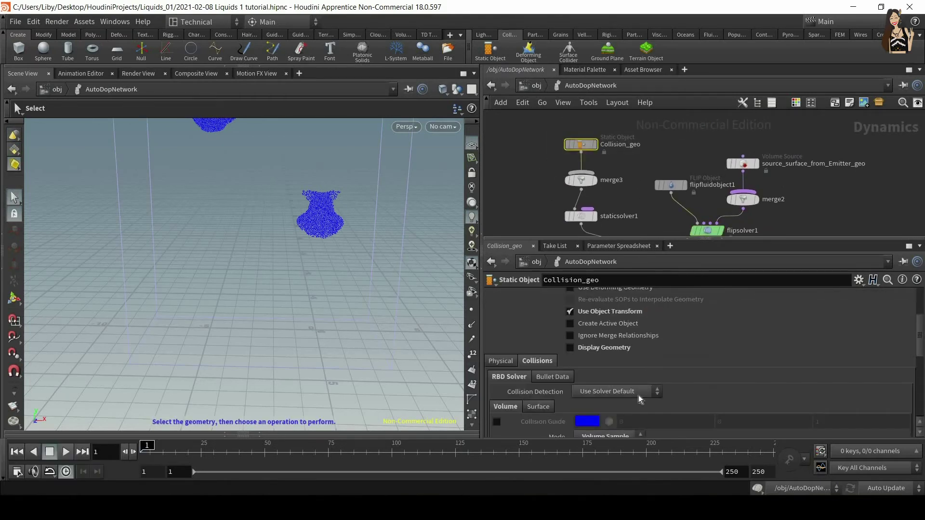
scroll(505, 392, down, 1)
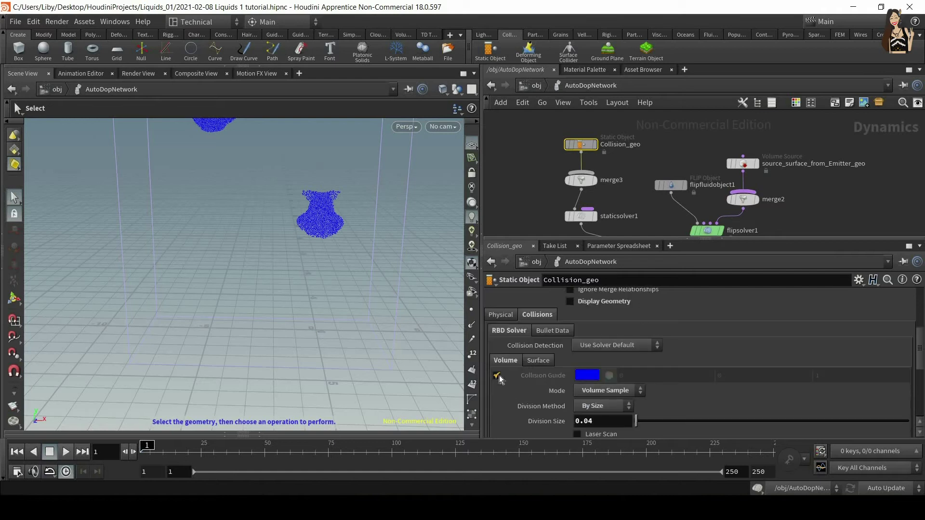
click(498, 375)
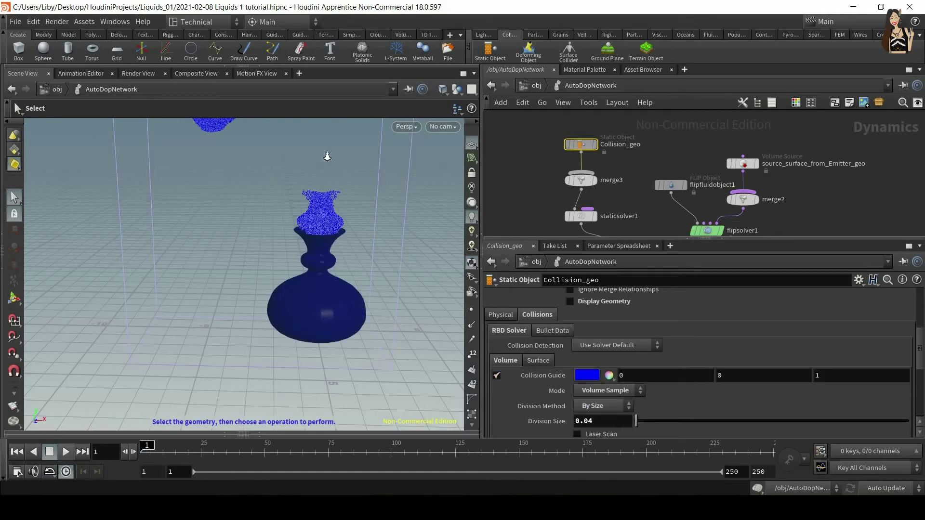
alt+right_drag(327, 156, 331, 293)
alt+middle_drag(331, 293, 332, 352)
alt+right_drag(340, 139, 321, 199)
alt+drag(321, 199, 278, 249)
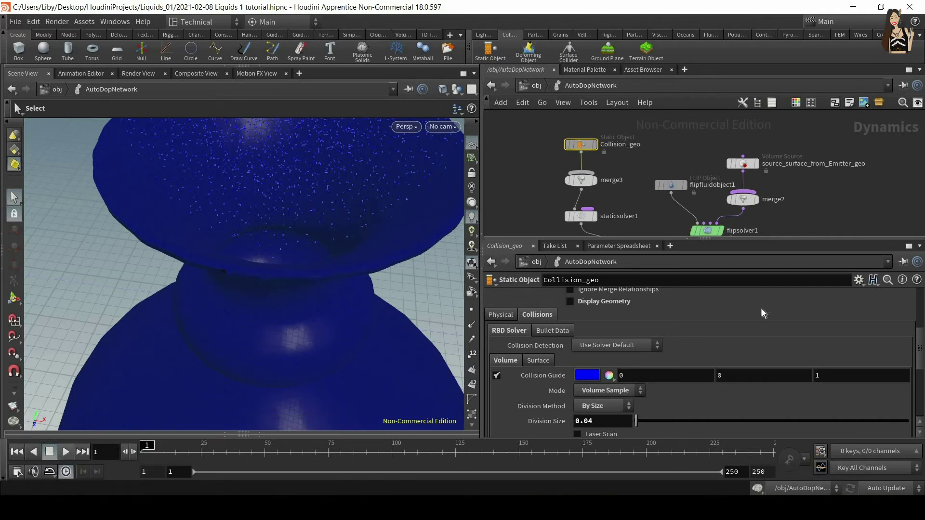
Try different Offset Surface values on the Collision_geo collision volume, ending at 0.03.
scroll(762, 309, down, 5)
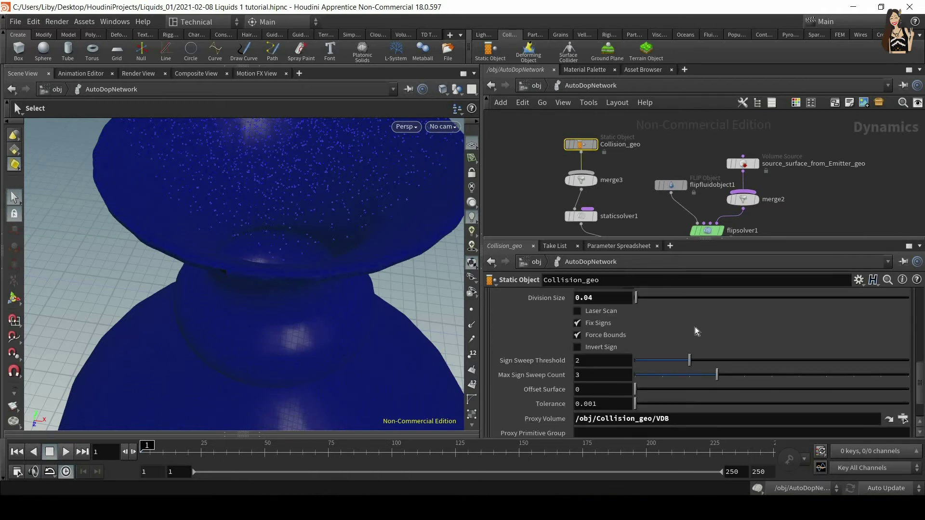
drag(636, 390, 654, 388)
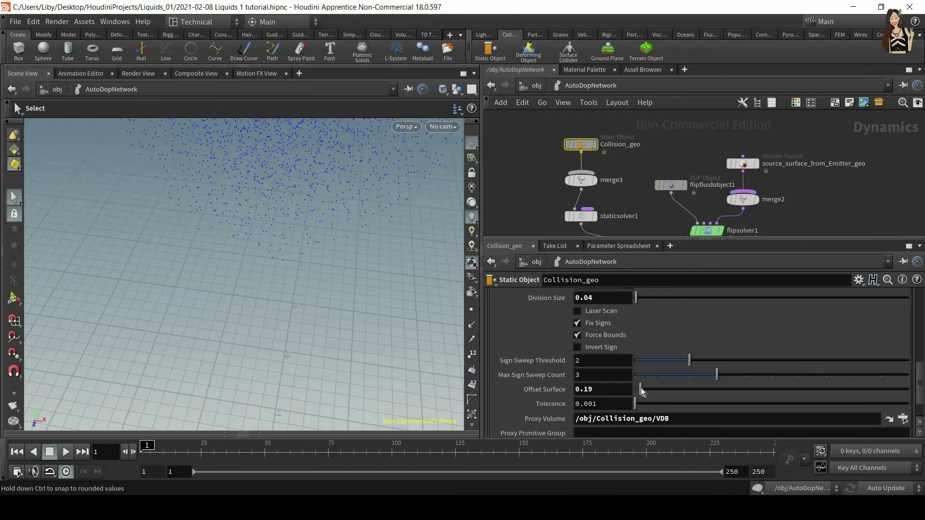
key(ctrl+z)
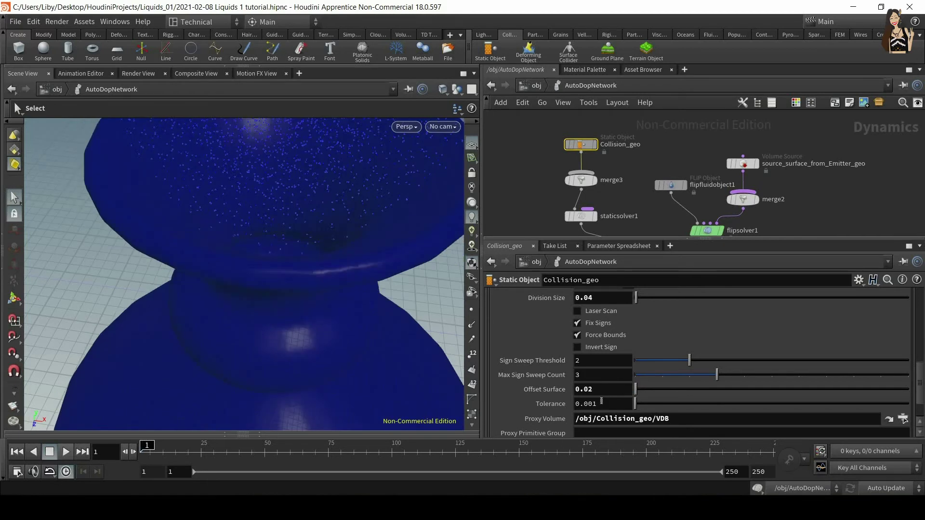
right_click(602, 390)
key(Escape)
middle_drag(589, 388, 609, 407)
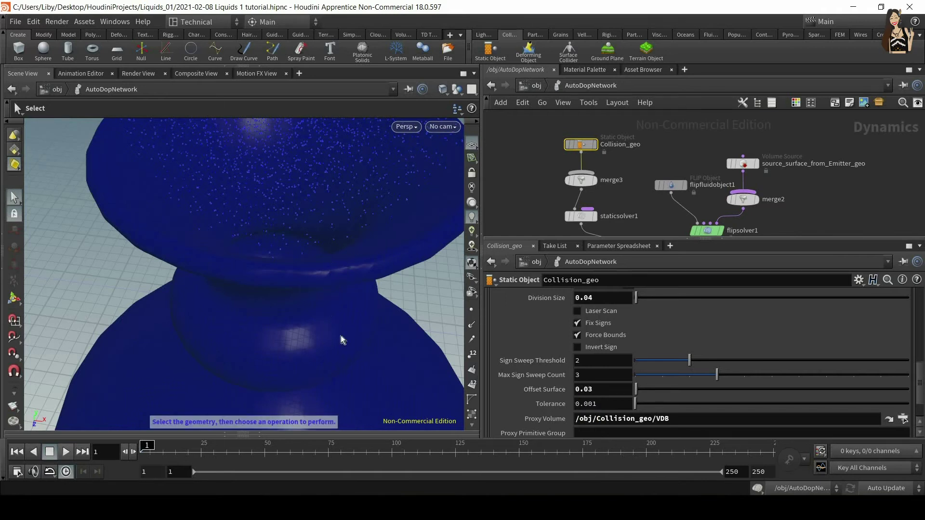
Set the Offset Surface of Collision_geo to 0 and turn off its Collision Guide.
drag(596, 389, 565, 388)
text(0)
key(Return)
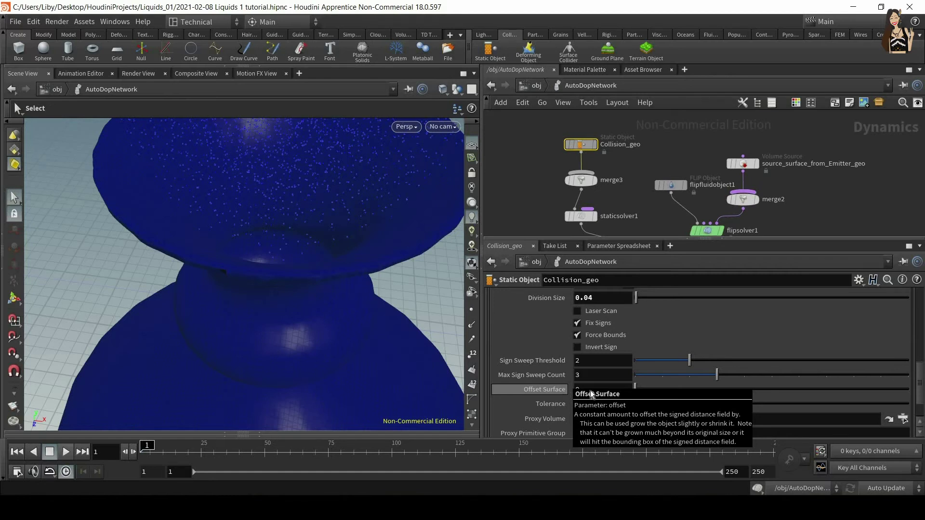
scroll(692, 367, up, 5)
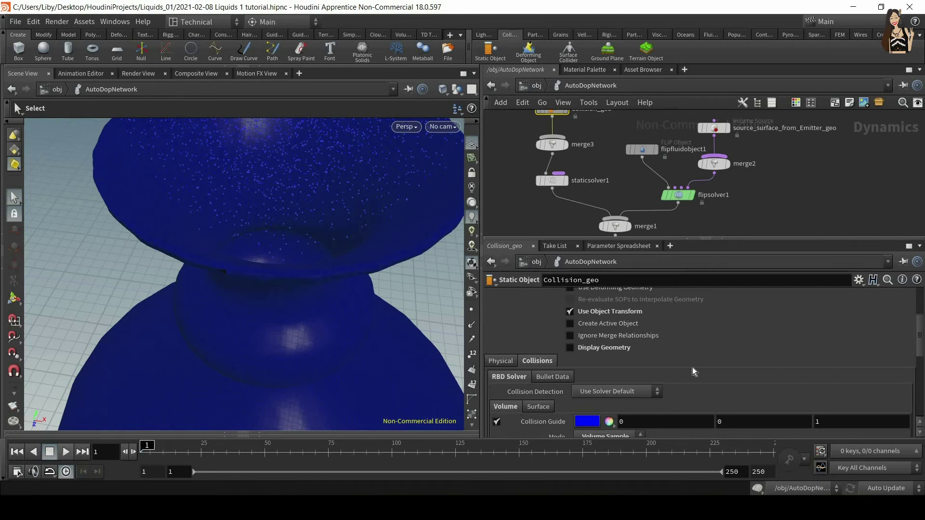
click(497, 422)
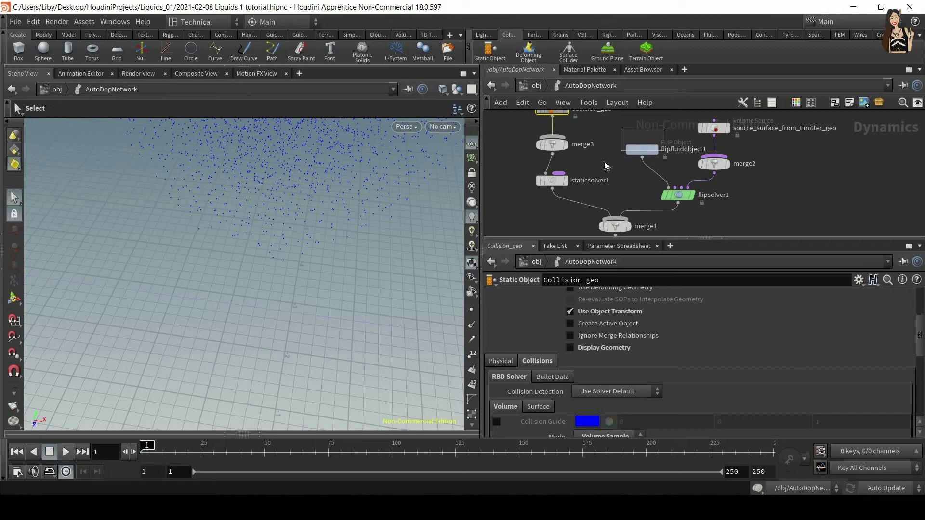
Turn on the Collision guide visualization for flipfluidobject1.
click(648, 151)
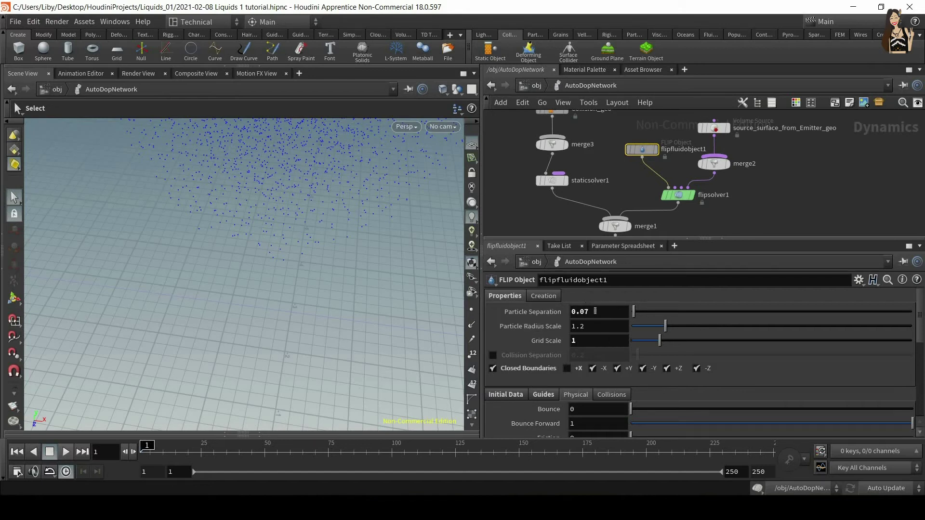
alt+drag(290, 405, 372, 231)
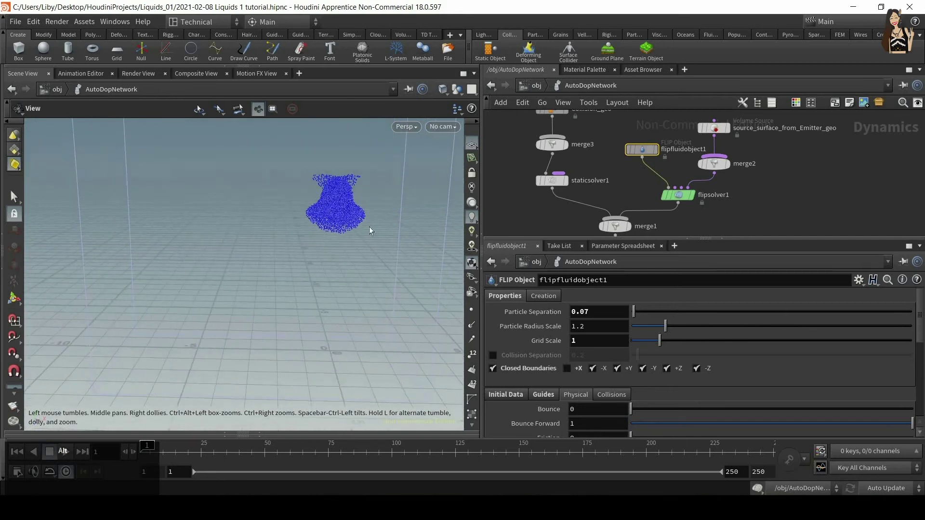
scroll(551, 349, down, 2)
click(550, 348)
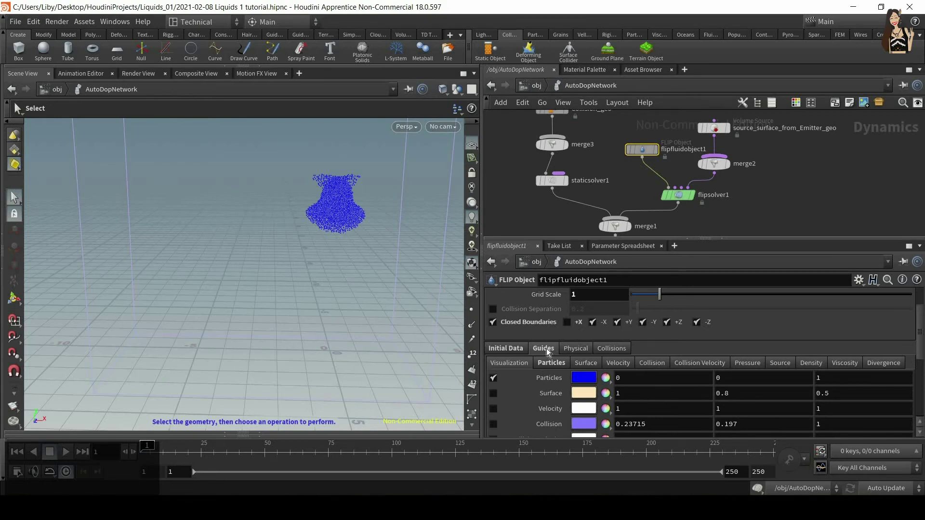
scroll(506, 418, down, 1)
click(494, 392)
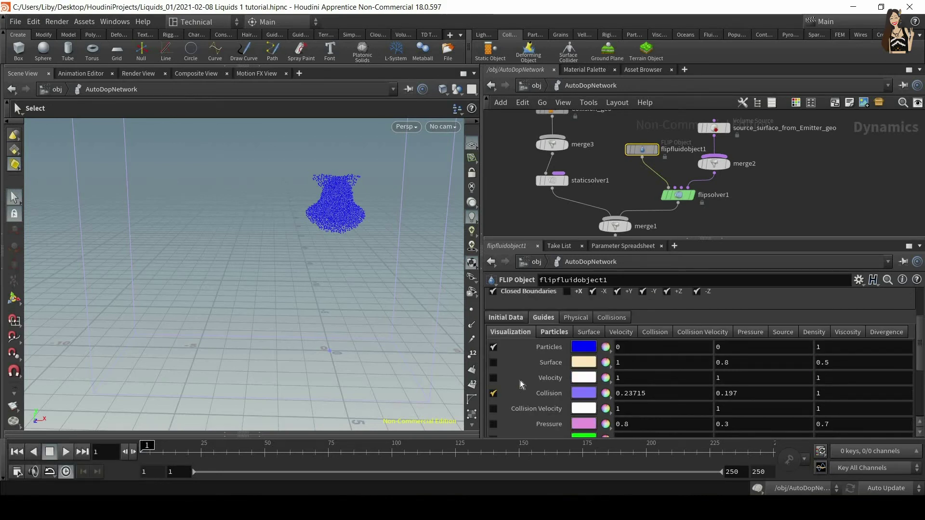
Enable Use Plane in the FLIP object's Collision guide settings and play the simulation to view the collision field slice.
click(656, 331)
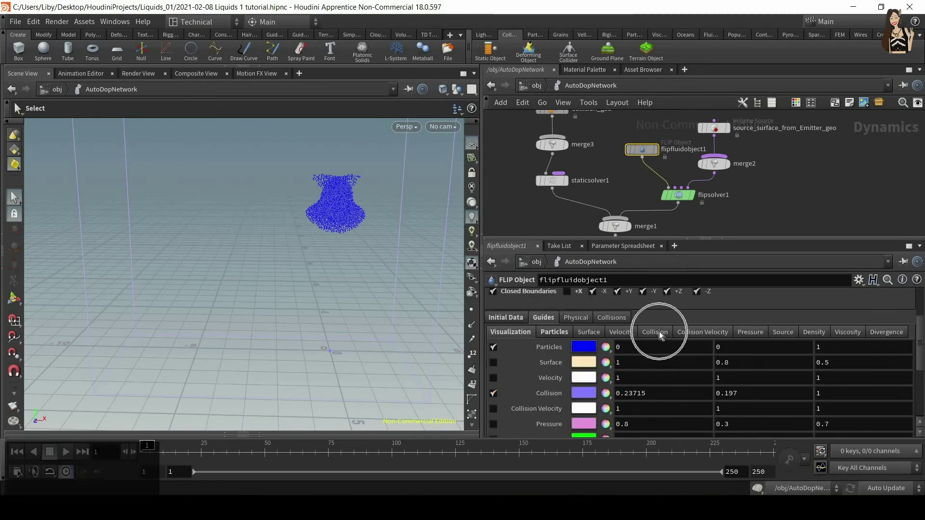
click(493, 386)
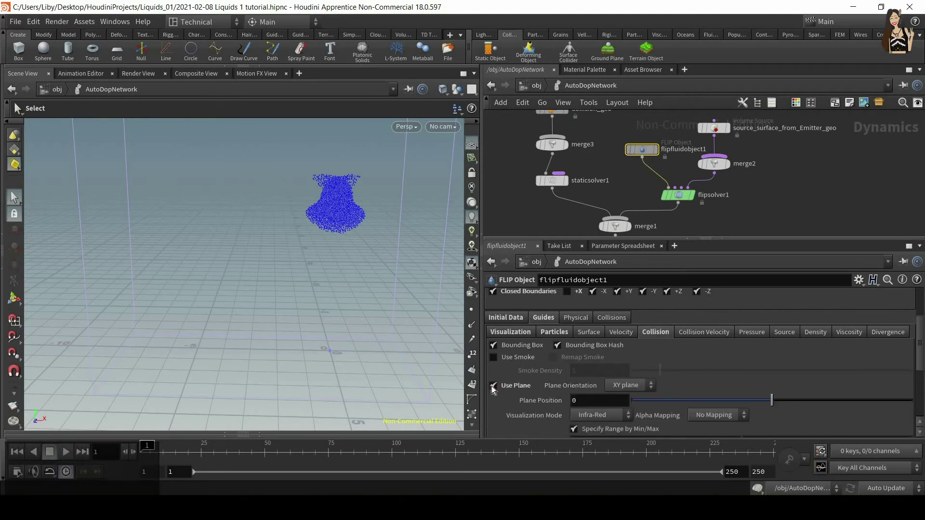
click(67, 453)
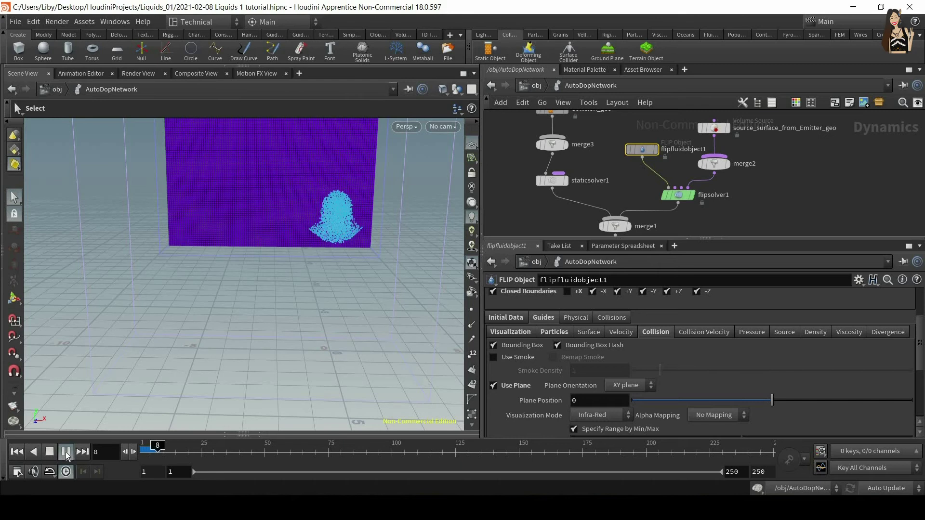
click(65, 452)
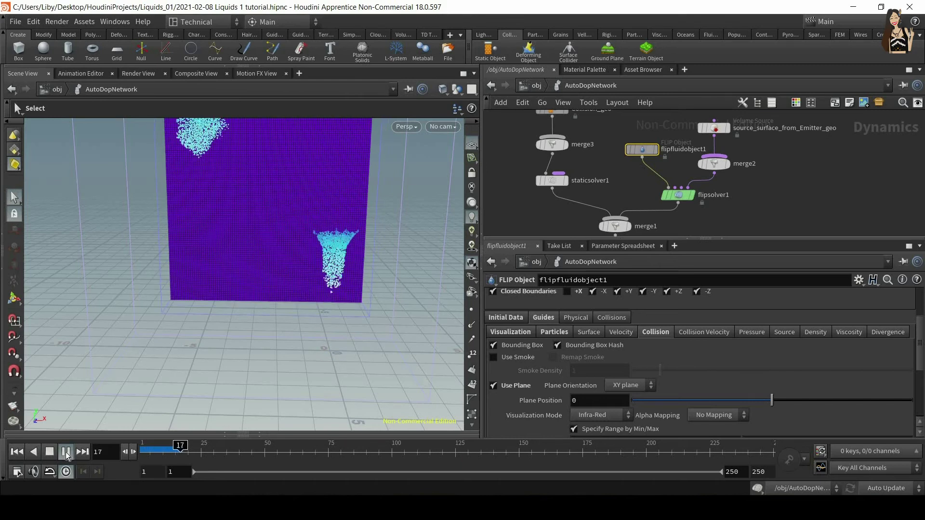
Turn off Use Plane in the FLIP object's Collision guide settings and inspect the container's collision surface up close.
click(494, 386)
click(493, 386)
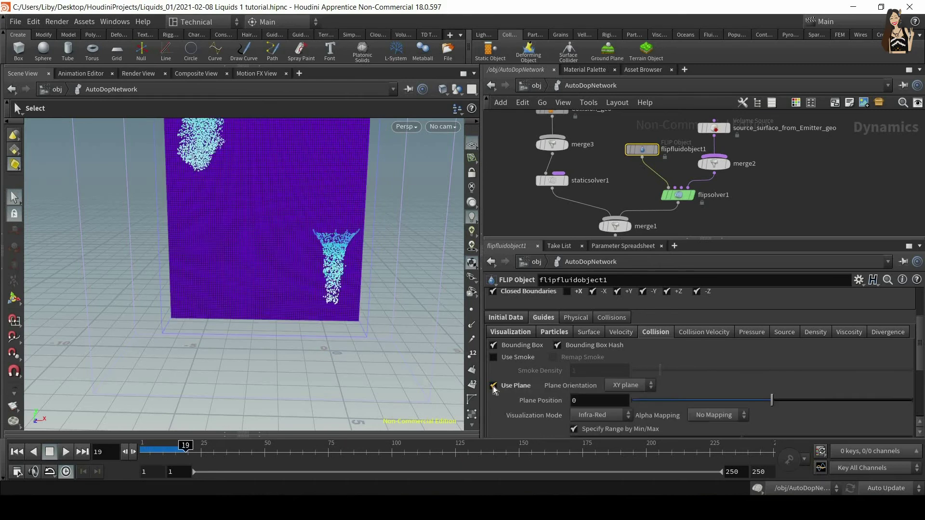
click(493, 386)
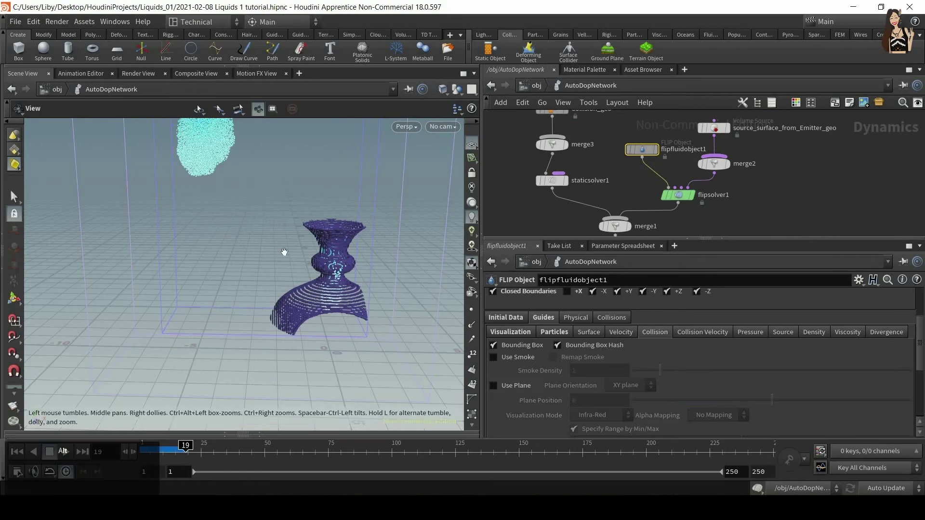
alt+right_drag(283, 254, 312, 254)
alt+drag(312, 254, 334, 351)
alt+drag(267, 330, 247, 288)
alt+right_drag(263, 256, 276, 297)
alt+middle_drag(275, 297, 226, 271)
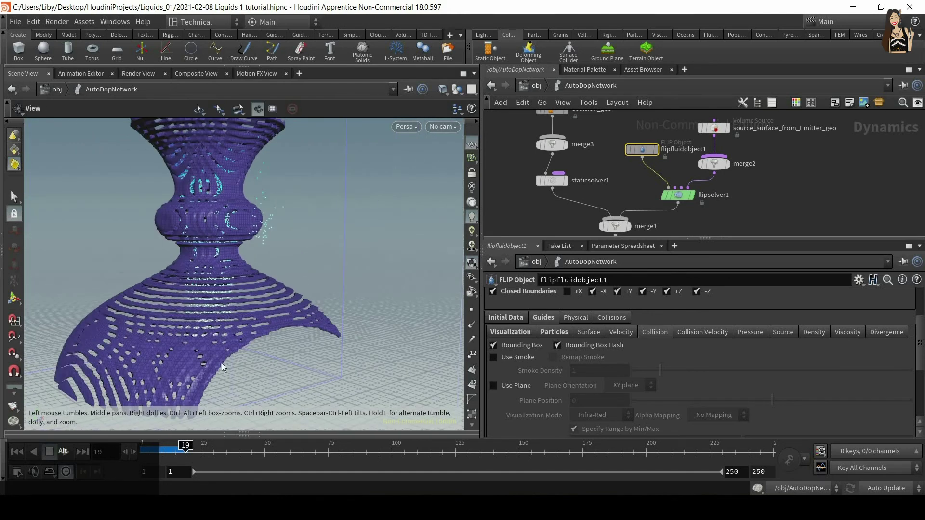
alt+drag(185, 279, 279, 330)
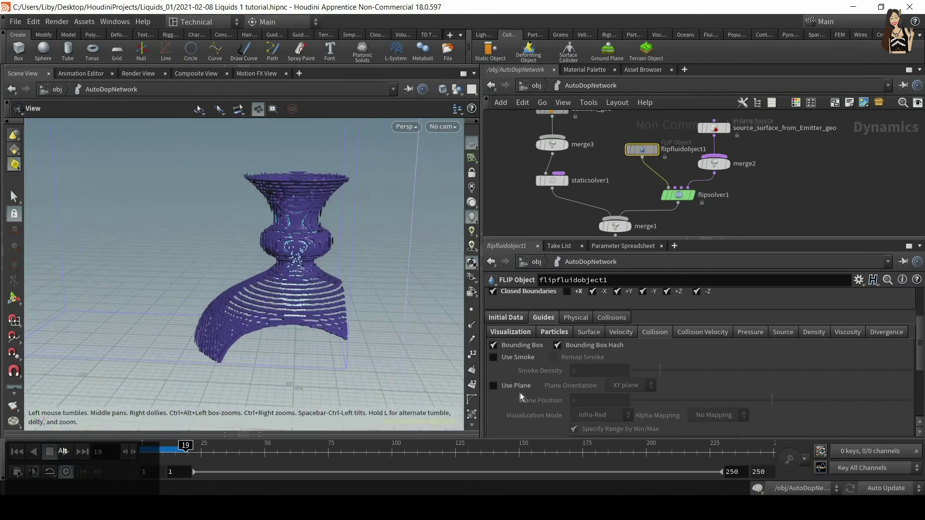
Compare the collision plane slice with the full collision surface, and view the surface at frame 17.
click(655, 332)
click(492, 385)
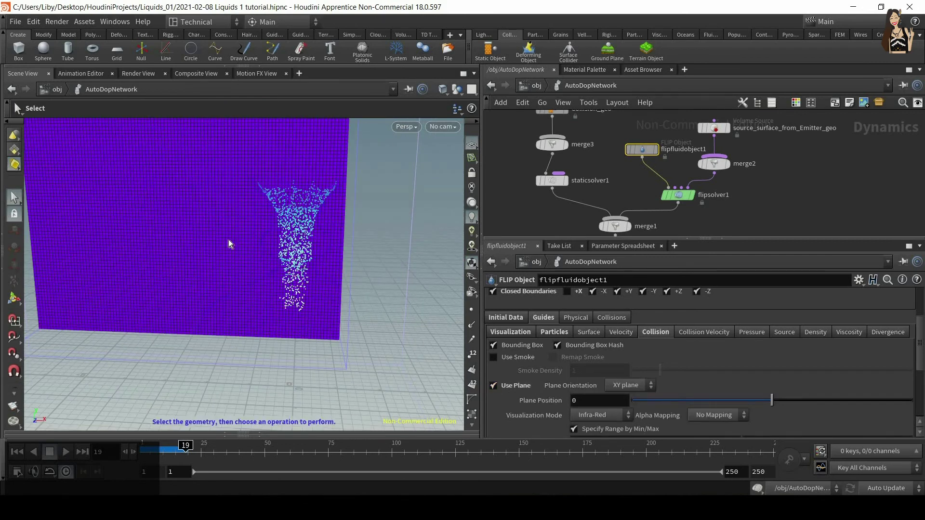
click(493, 385)
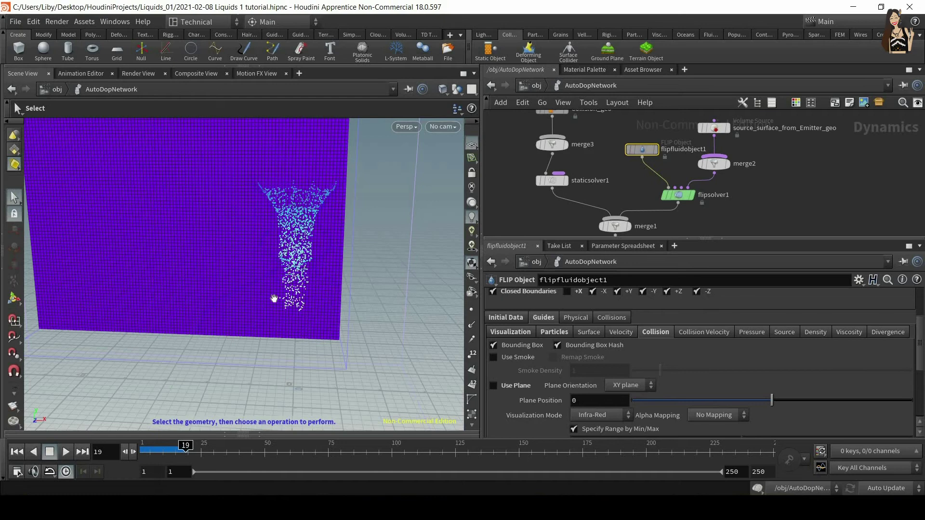
alt+right_drag(273, 299, 172, 453)
mouse_move(173, 452)
mouse_down()
mouse_move(164, 452)
mouse_move(172, 454)
mouse_up()
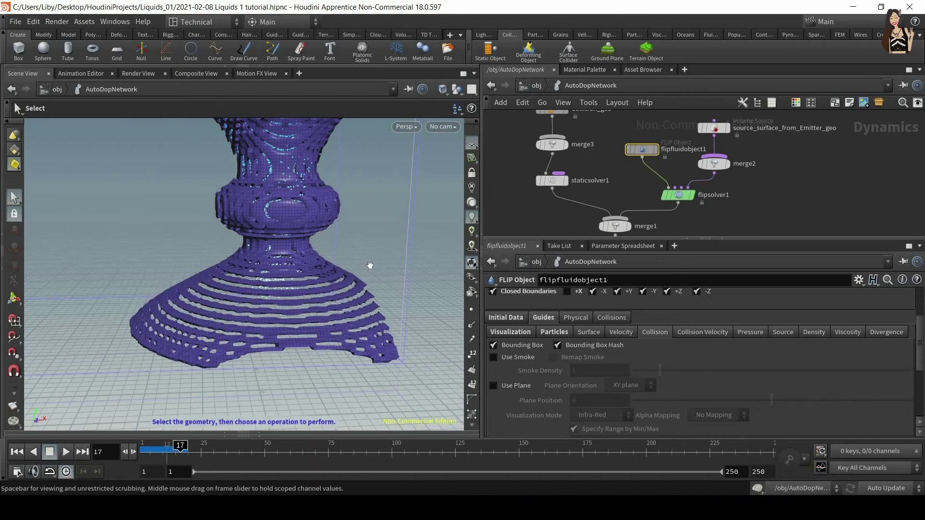
alt+right_drag(364, 272, 551, 376)
alt+middle_drag(551, 375, 546, 426)
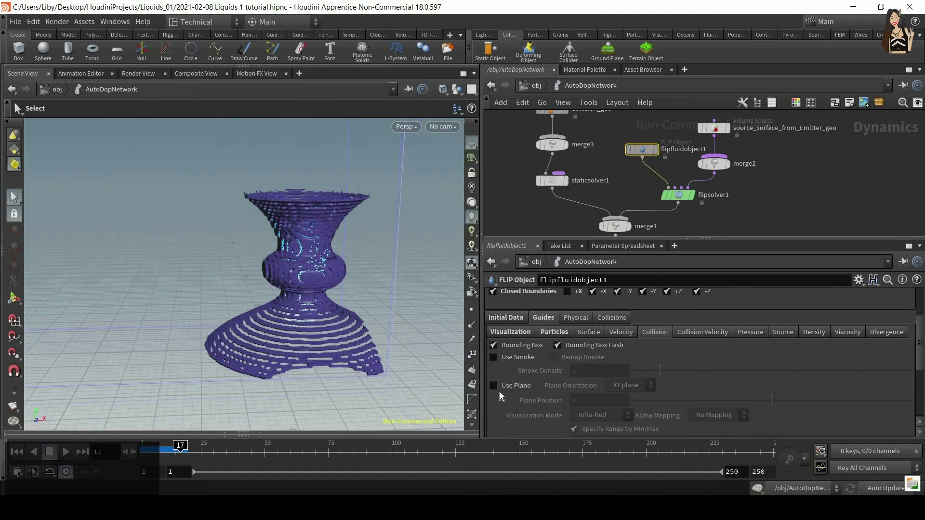
Enable Collision Separation on flipfluidobject1 with a value of 0.03, play the simulation from frame 1 and rewind it.
scroll(563, 375, up, 4)
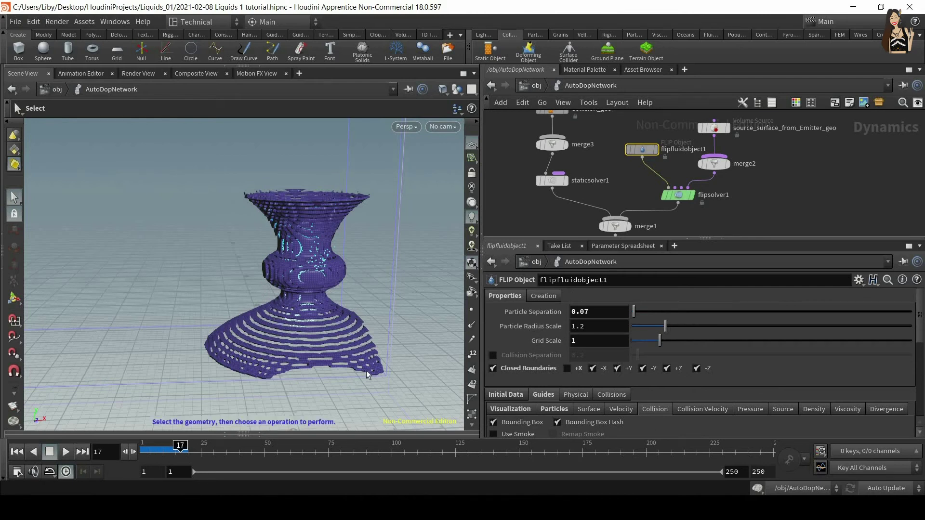
click(576, 341)
click(607, 311)
click(492, 356)
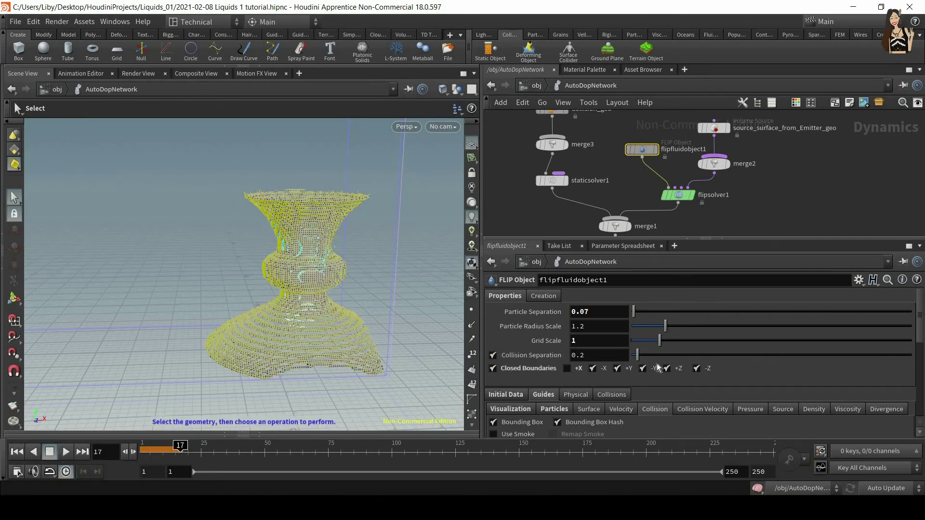
click(149, 444)
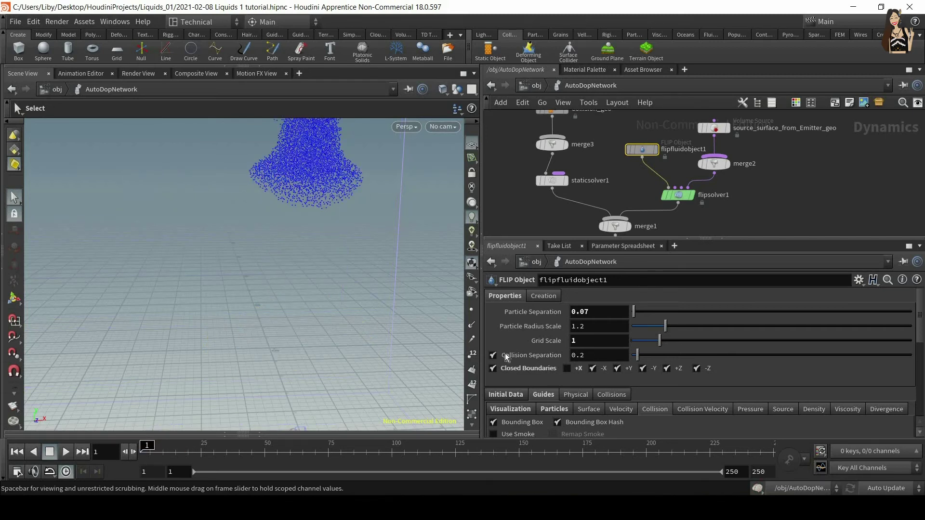
double_click(603, 355)
text(0.03)
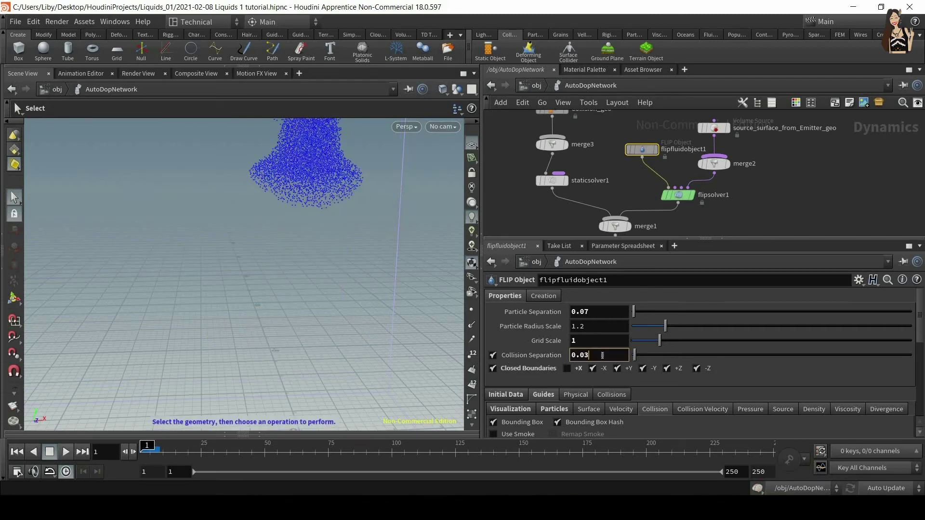
key(Return)
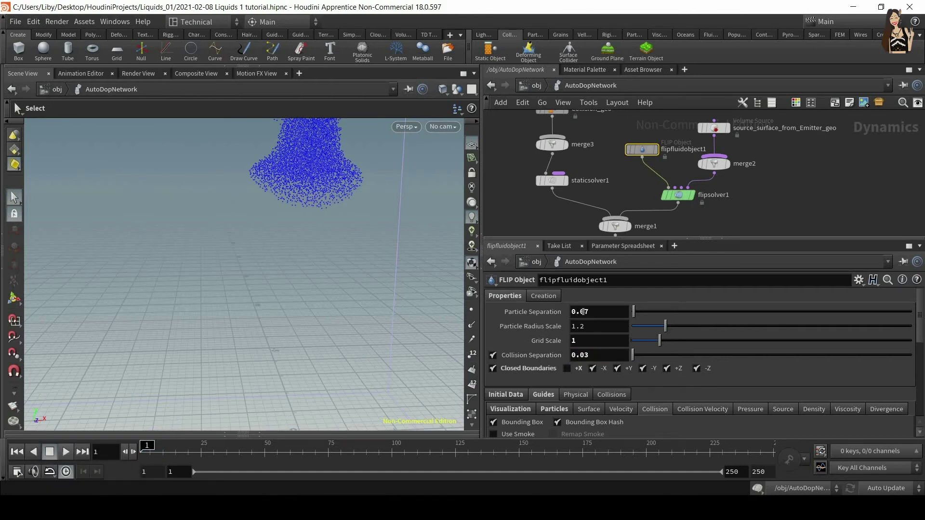
click(67, 455)
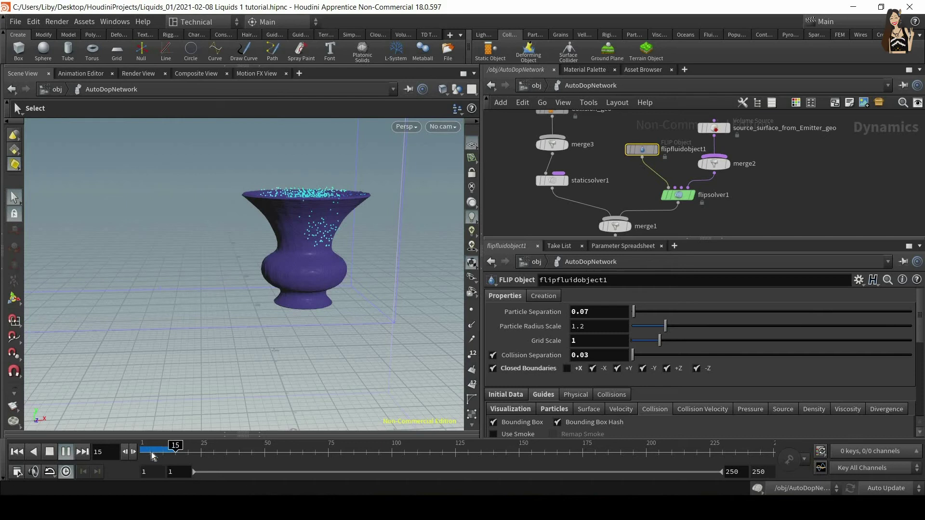
drag(150, 452, 141, 452)
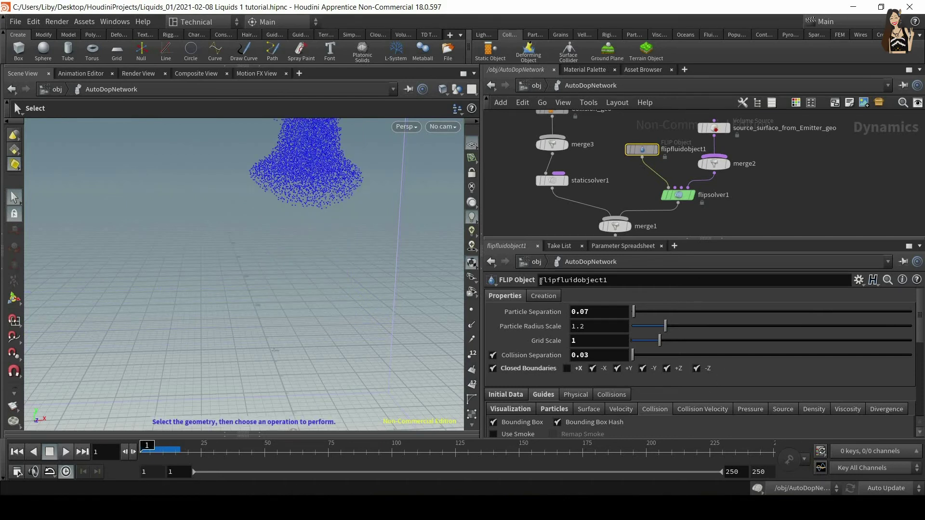
Set the Particle Separation of flipfluidobject1 to 0.1.
click(606, 311)
key(BackSpace)
key(BackSpace)
text(1)
key(Return)
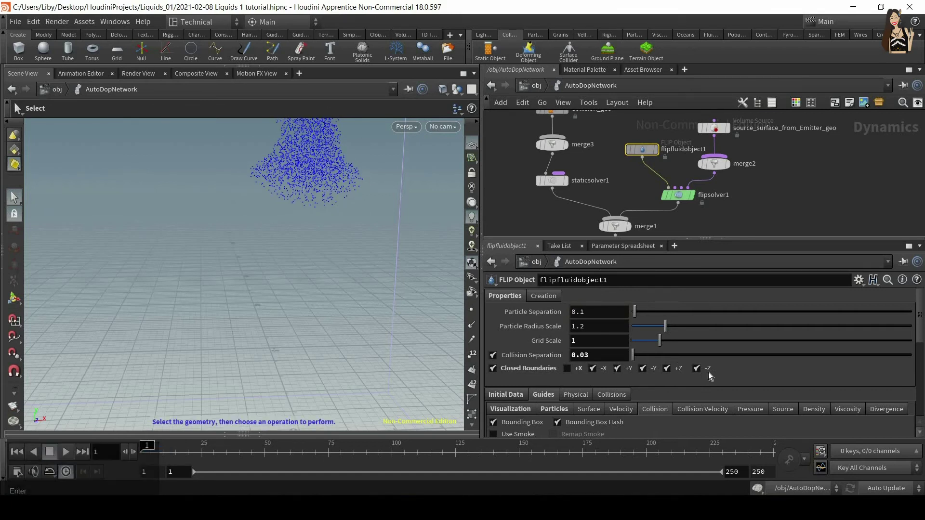
Turn off the Collision guide visualization for flipfluidobject1.
scroll(544, 396, down, 2)
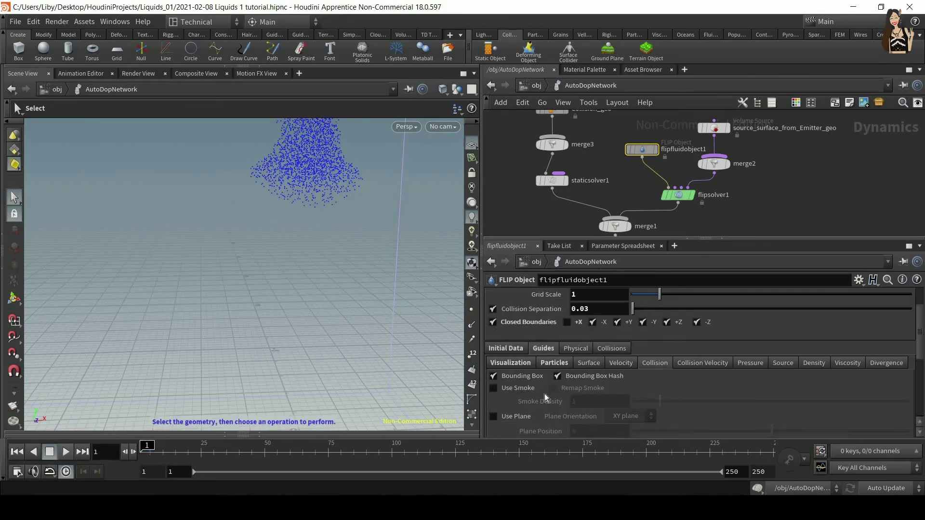
click(505, 363)
scroll(503, 385, down, 1)
click(492, 393)
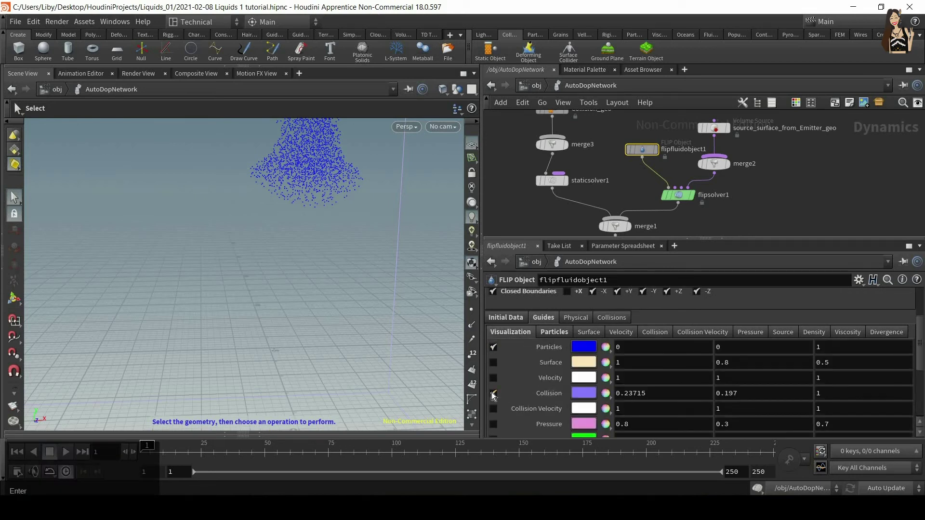
scroll(741, 310, up, 3)
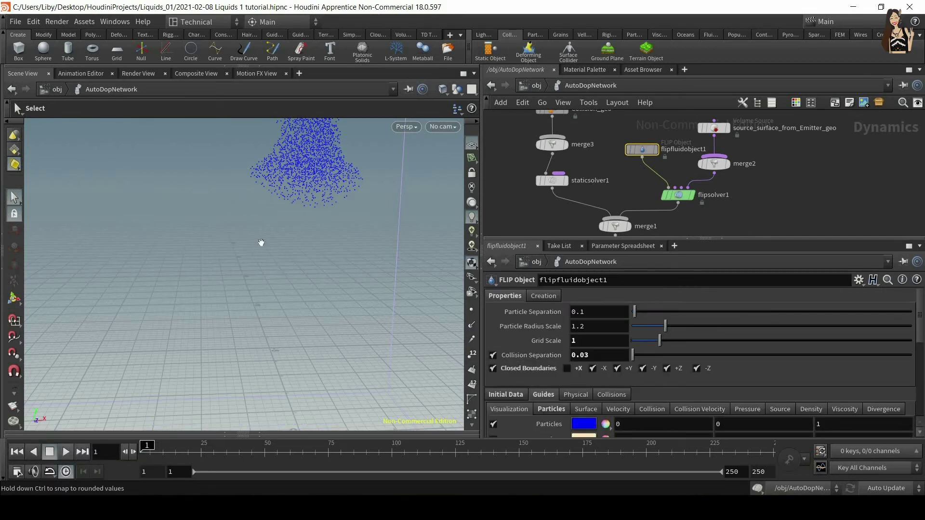
Return to the object level, enter the Collision_geo network and select its transform1 node.
alt+right_drag(252, 176, 252, 266)
alt+right_drag(281, 299, 319, 410)
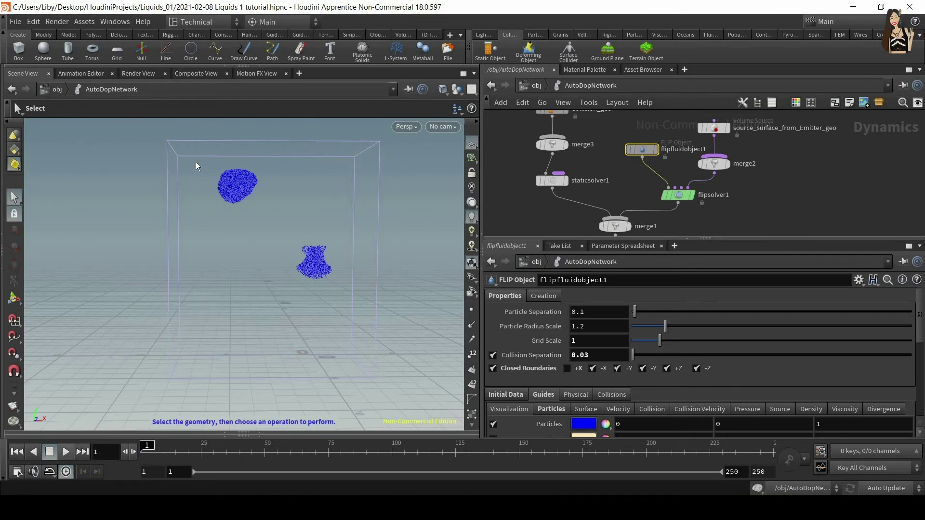
alt+drag(250, 223, 527, 105)
click(530, 87)
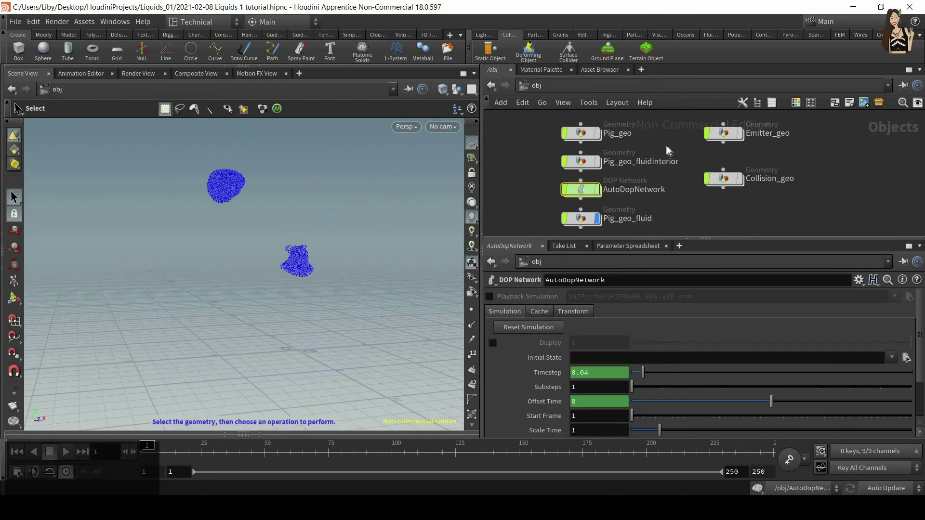
double_click(727, 182)
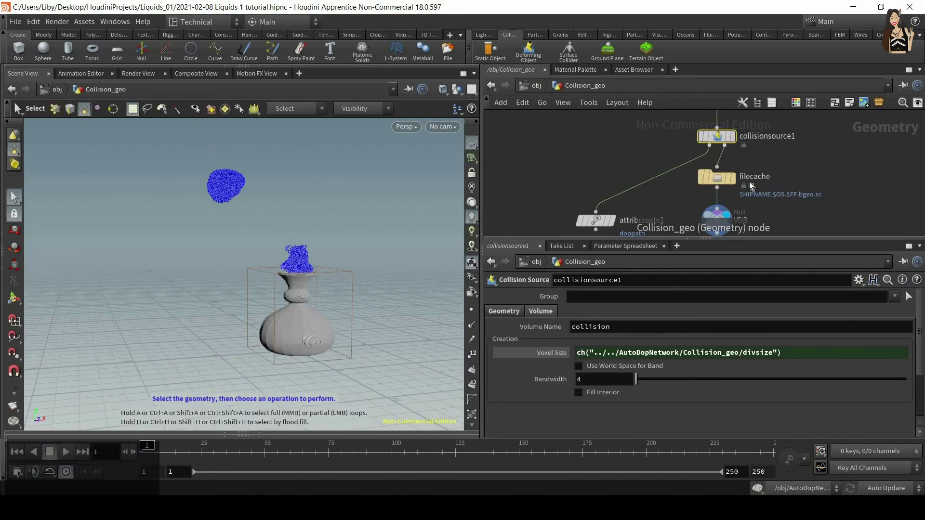
middle_drag(793, 128, 749, 224)
scroll(725, 177, up, 1)
middle_drag(729, 149, 731, 176)
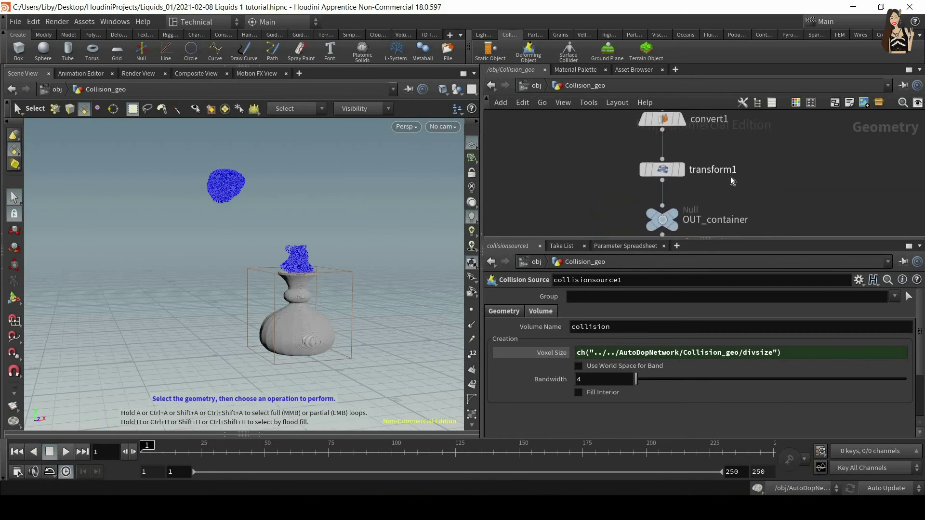
scroll(730, 176, down, 1)
click(657, 170)
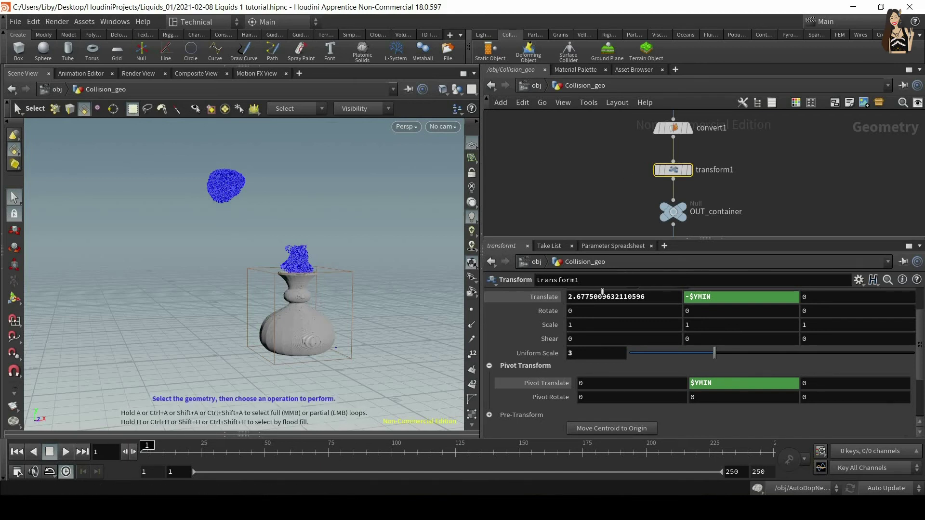
Keyframe the X Translate of transform1 at frame 1 and display the Translate parameter's values instead of its expressions.
key(alt)
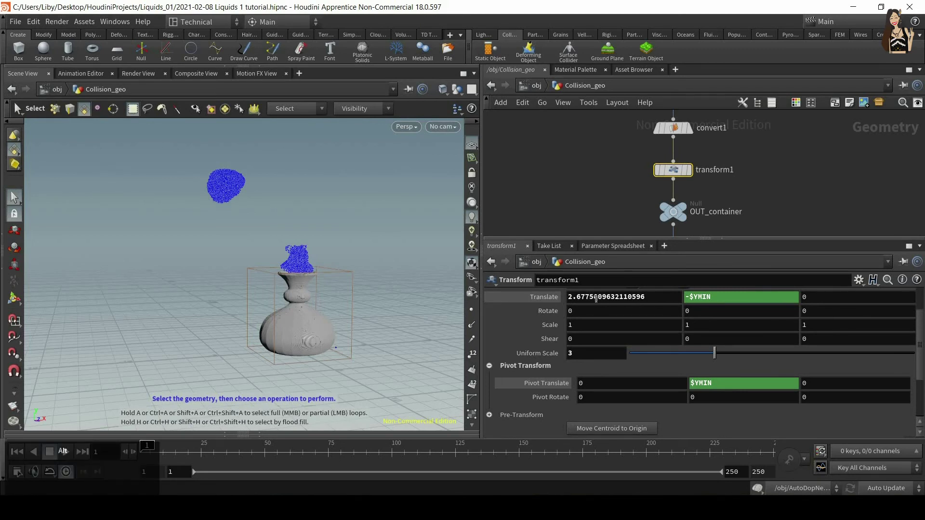
alt+click(589, 298)
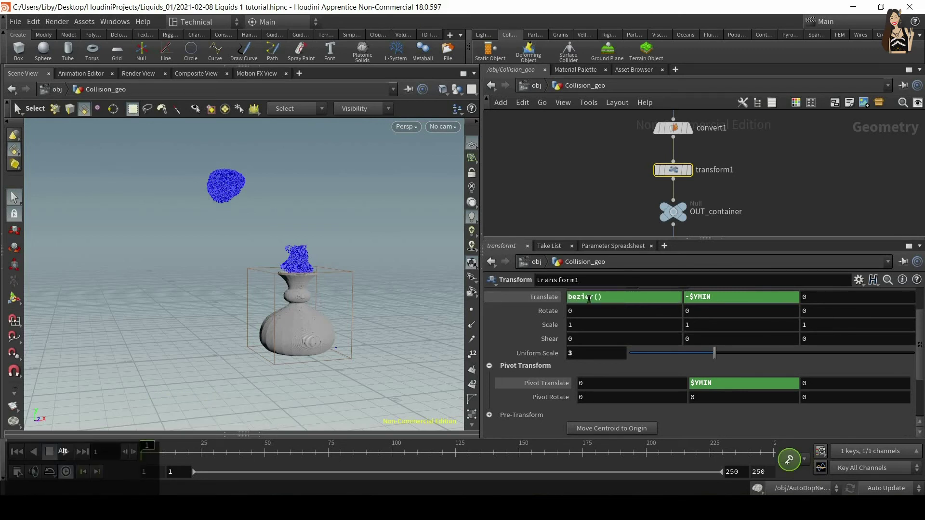
click(554, 294)
click(543, 298)
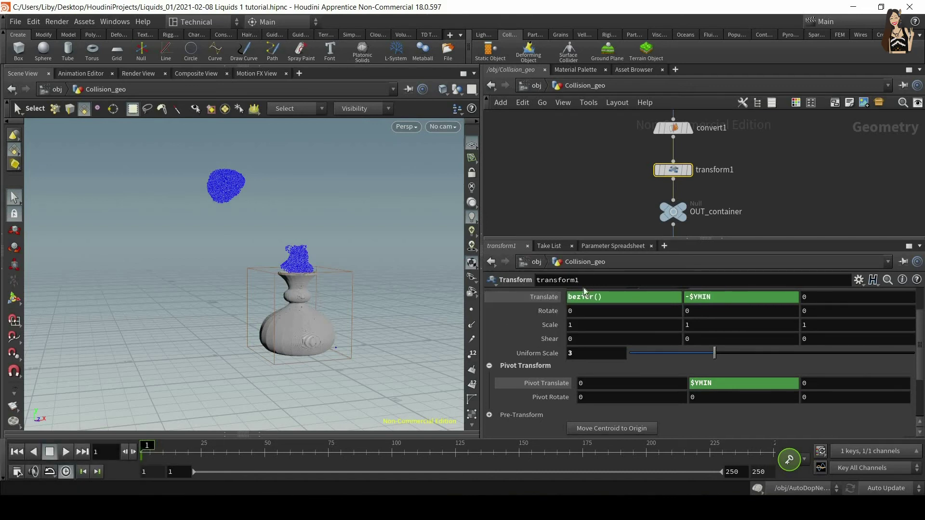
click(543, 297)
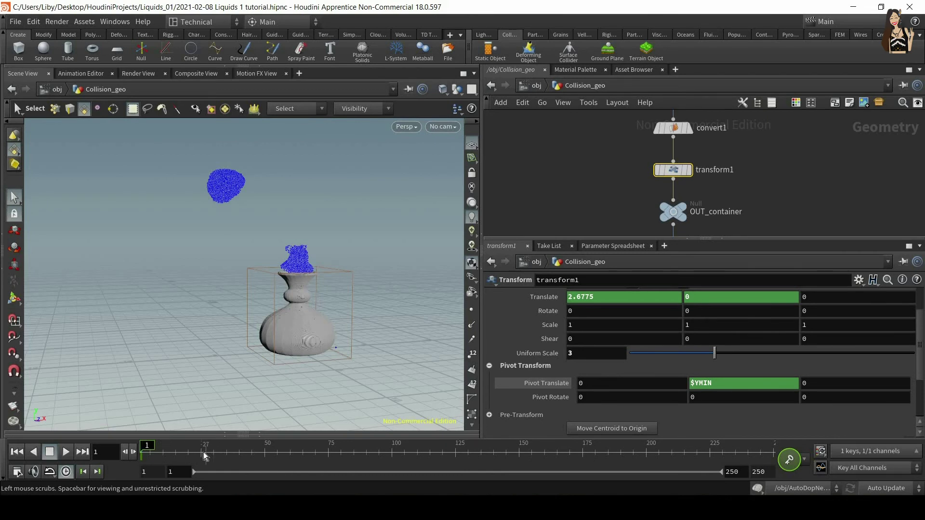
Disable the dynamics simulation, go to frame 25 and keyframe the X Translate of transform1 at -2.
click(758, 489)
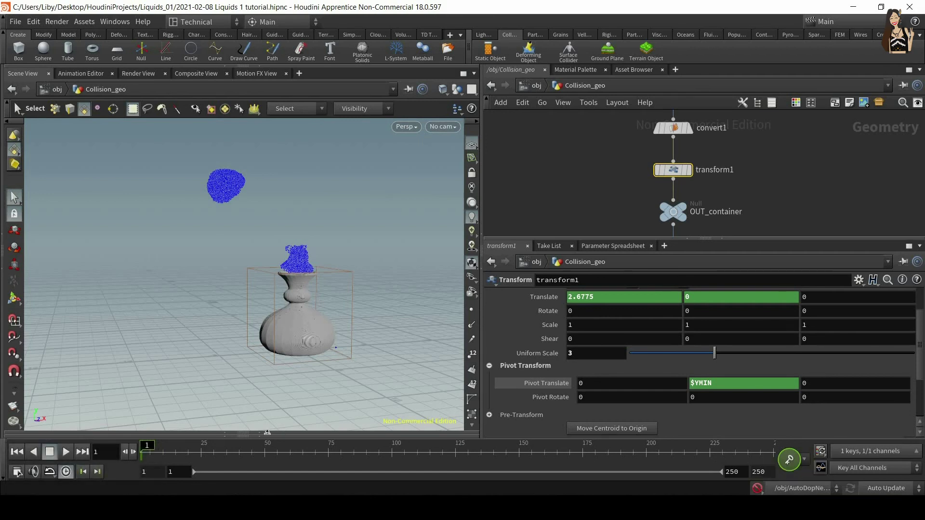
click(202, 454)
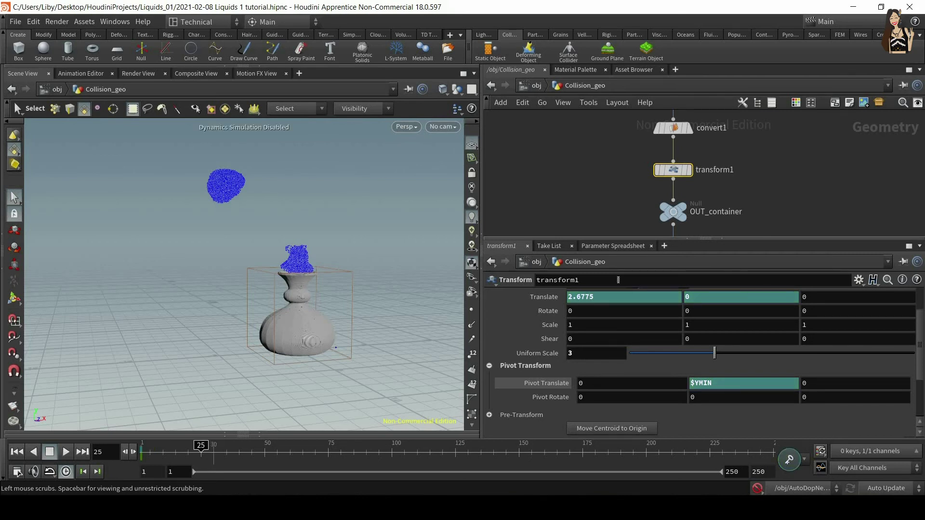
middle_drag(605, 296, 388, 313)
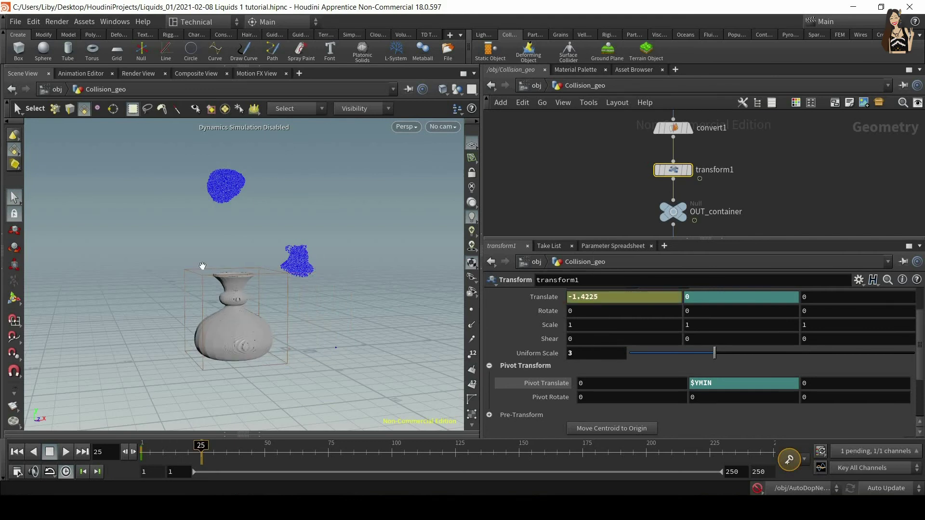
alt+drag(178, 312, 155, 355)
drag(599, 297, 581, 299)
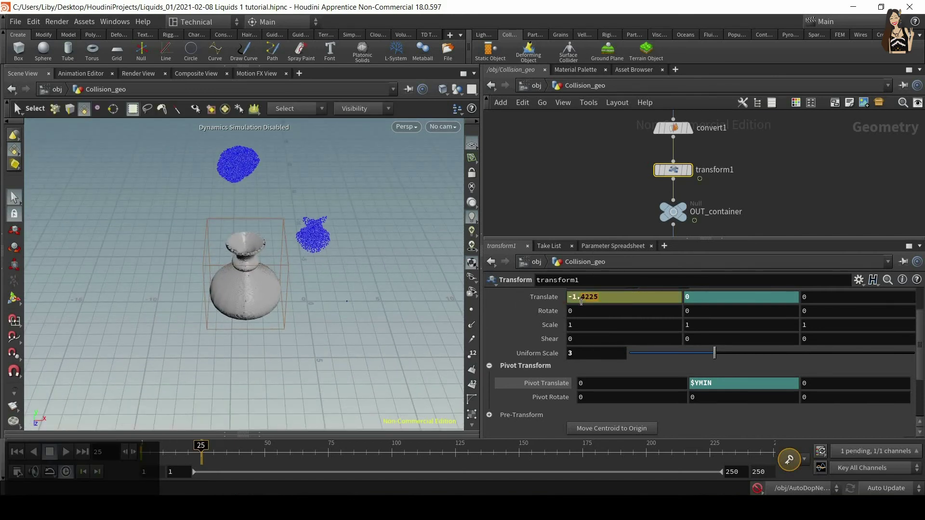
text(5)
key(Return)
middle_drag(582, 300, 580, 299)
alt+drag(268, 241, 239, 242)
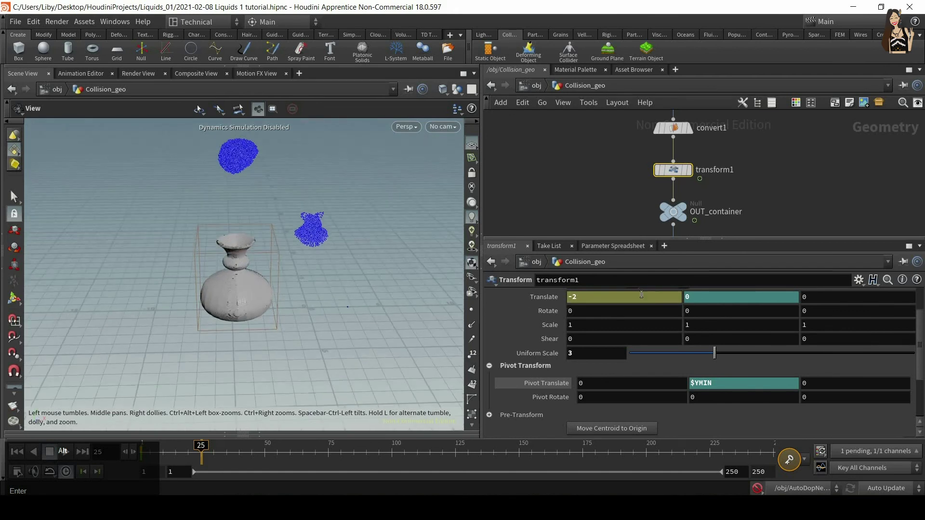
key(alt)
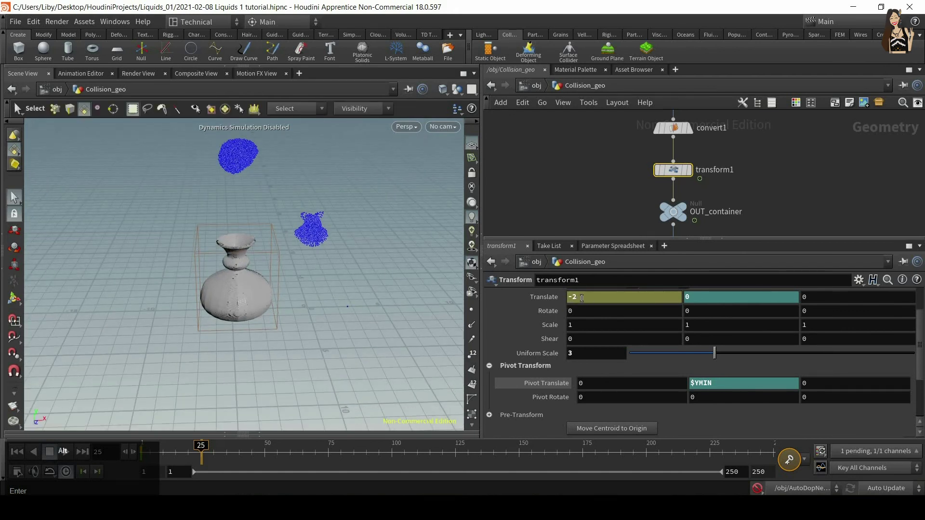
alt+click(581, 298)
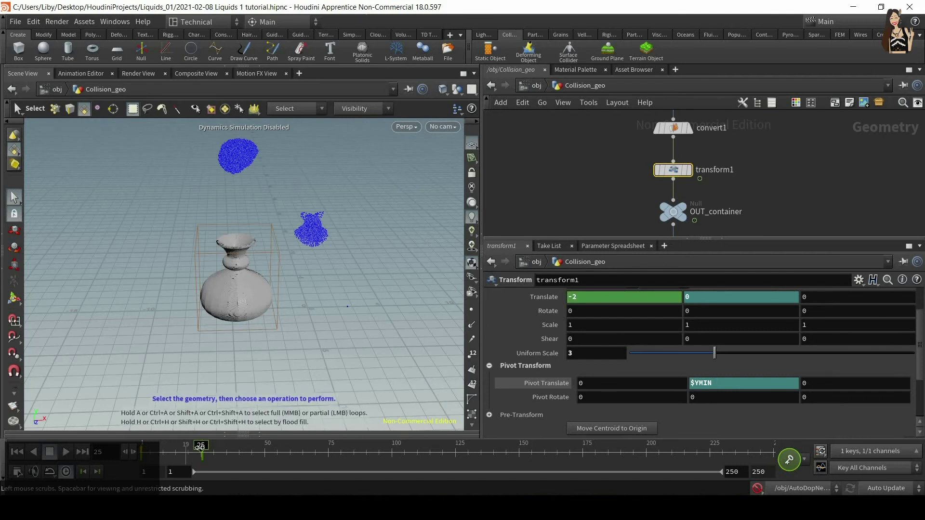
Return to frame 1, re-enable the dynamics simulation and play it with the animated container.
click(146, 448)
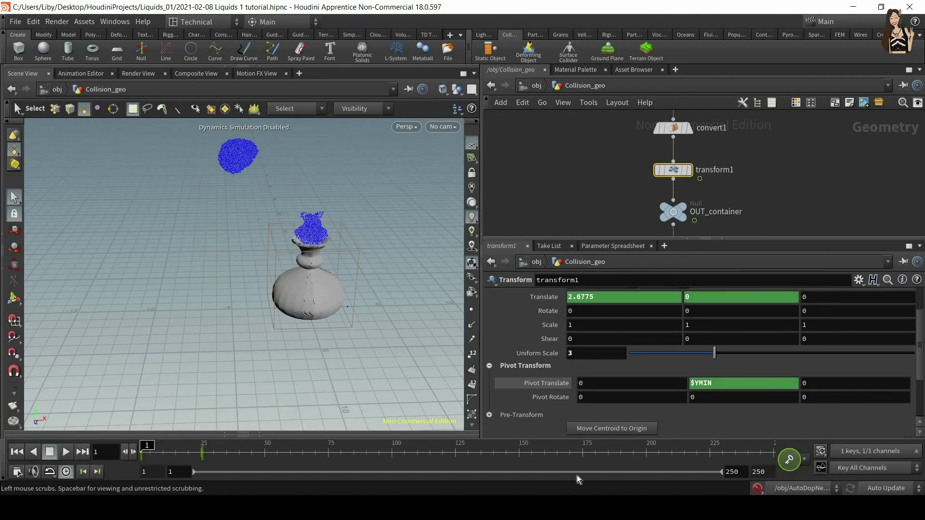
click(756, 489)
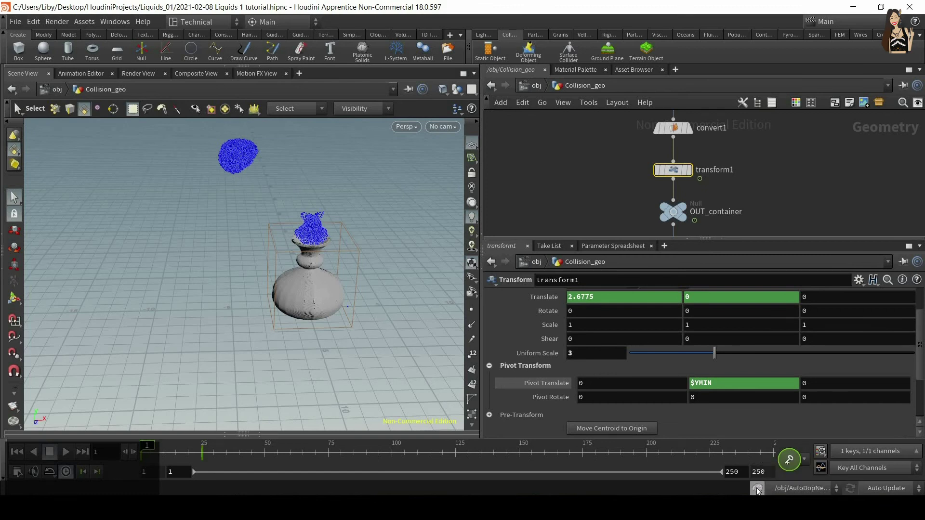
click(66, 451)
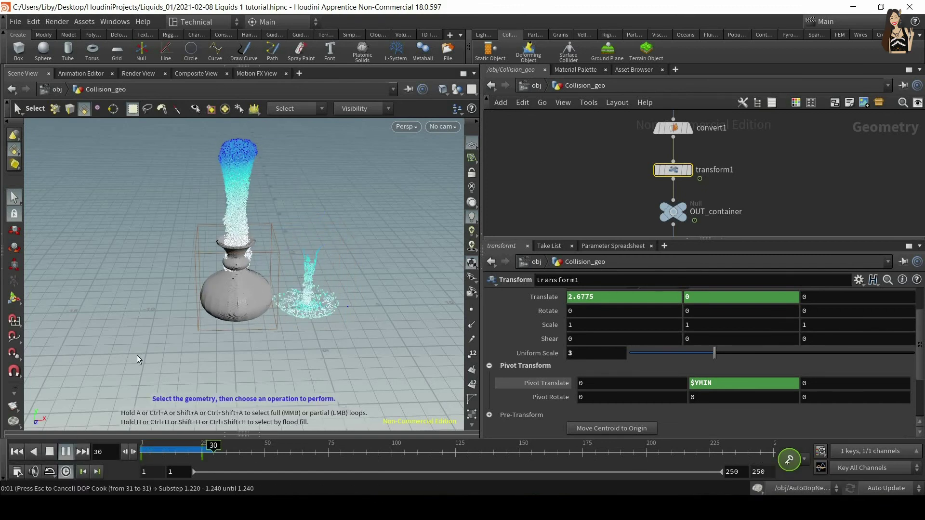
click(145, 452)
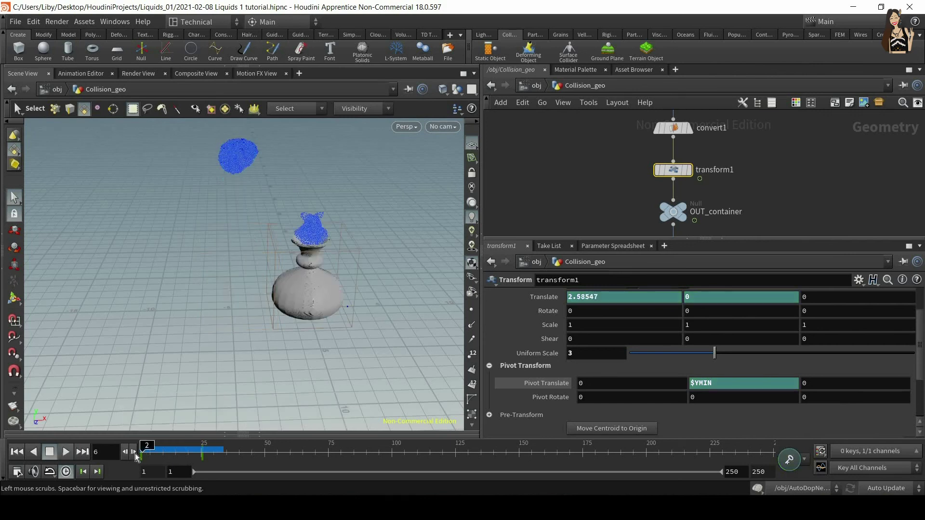
Go up to the object level and scrub the cached simulation to check how the liquid reacts to the moving container.
click(538, 87)
click(161, 452)
drag(182, 452, 219, 454)
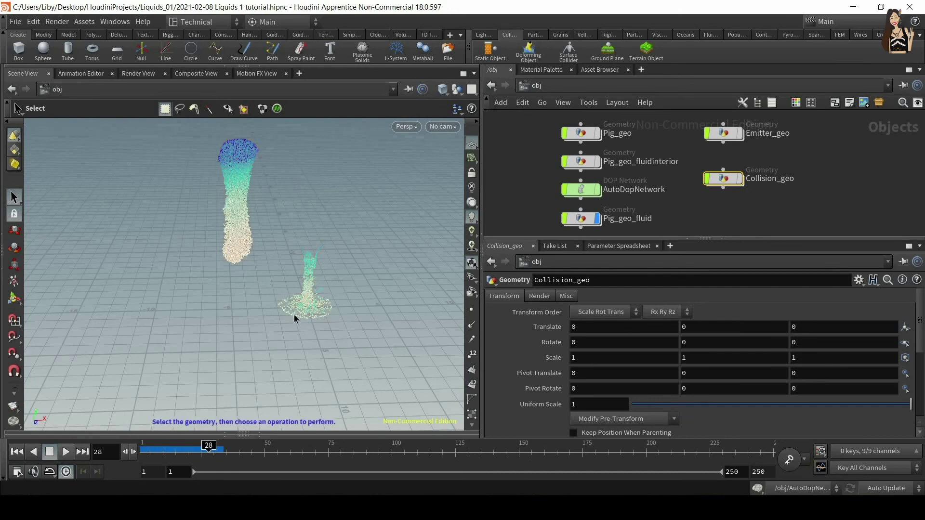
click(217, 449)
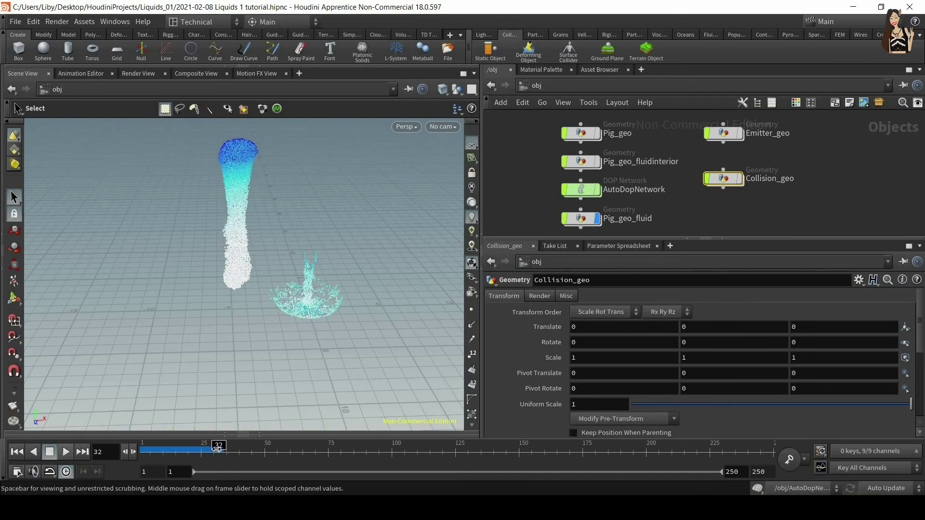
drag(212, 449, 127, 450)
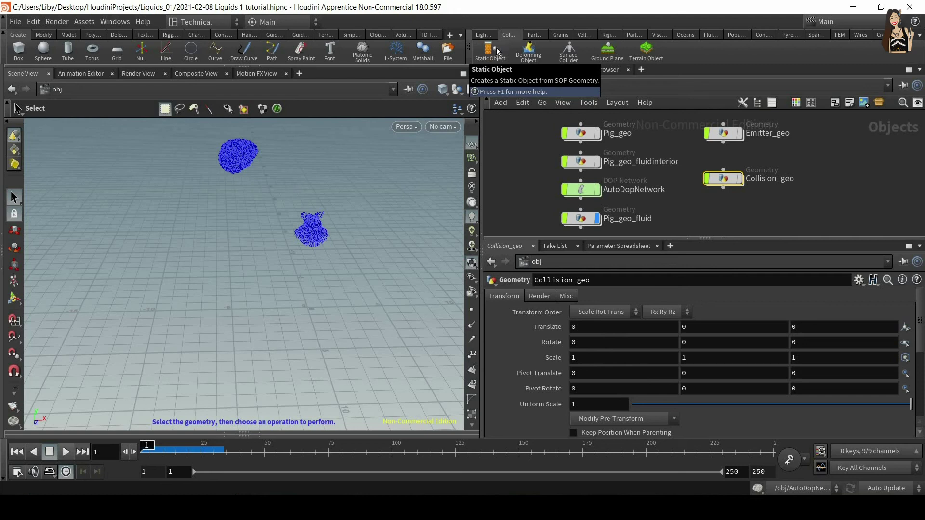
Compare the object-level transform parameters of Collision_geo with the keyframed transform1 node inside its network.
alt+drag(289, 291, 259, 230)
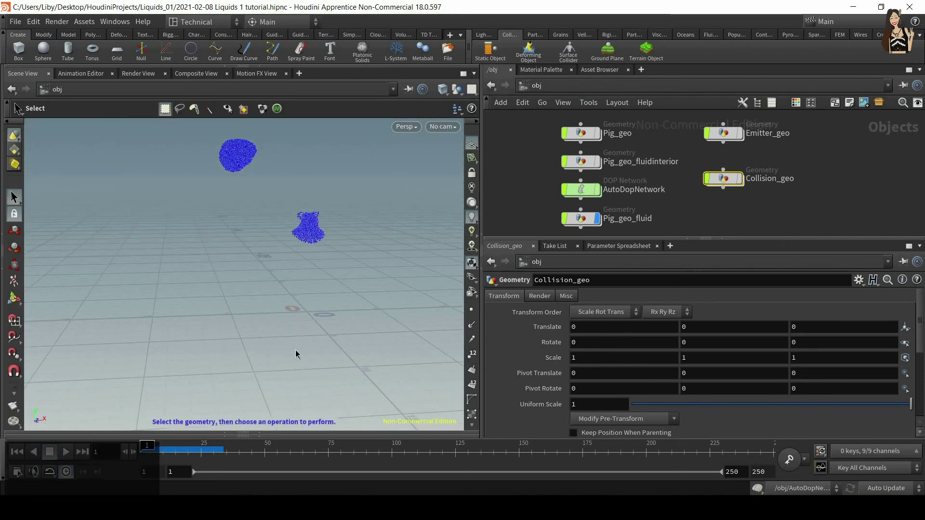
alt+drag(349, 275, 351, 290)
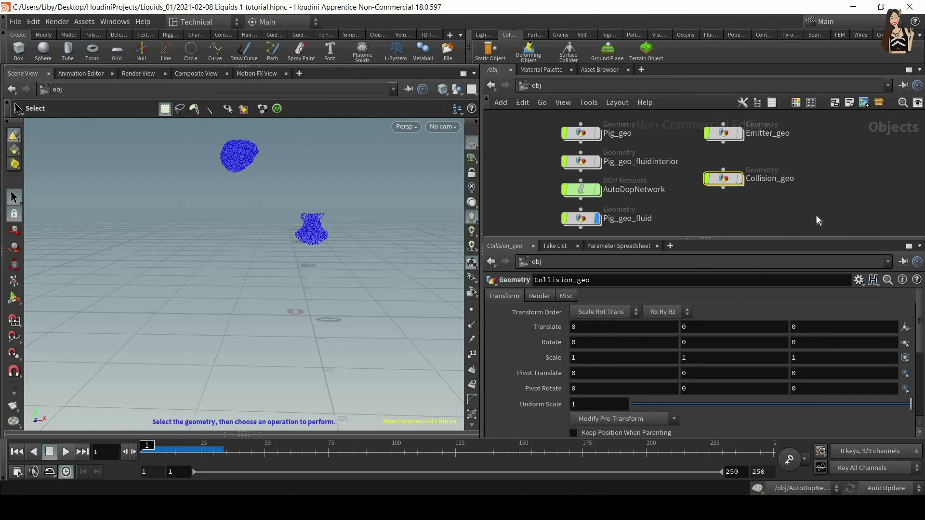
double_click(722, 181)
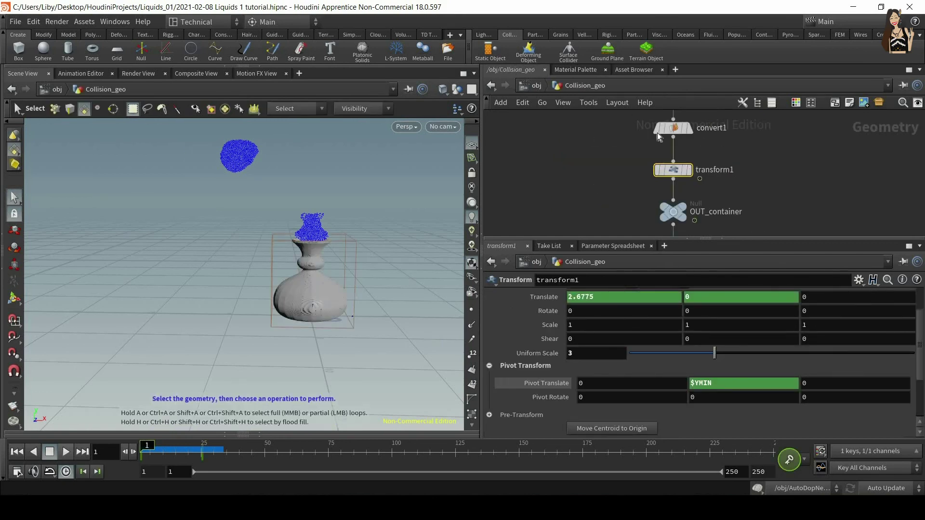
key(u)
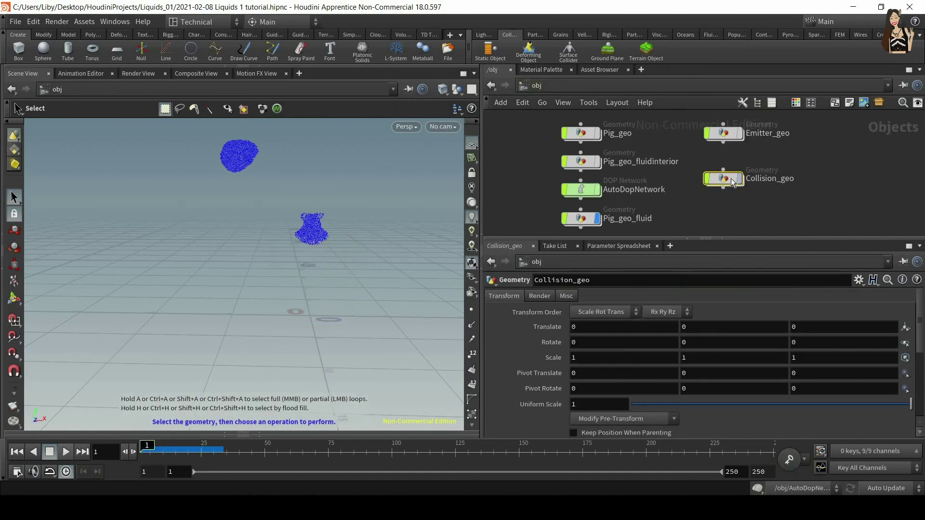
key(i)
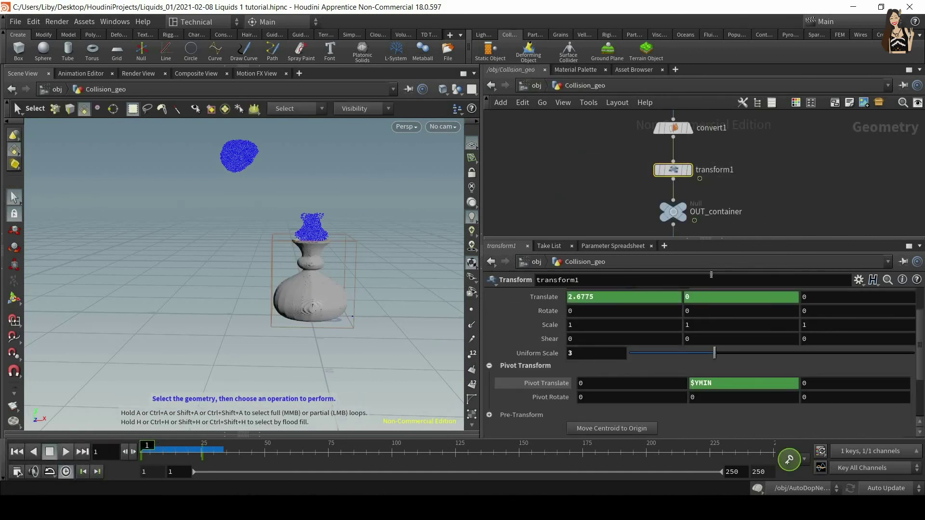
click(532, 86)
mouse_move(790, 160)
mouse_down()
mouse_move(692, 204)
mouse_move(711, 192)
mouse_up()
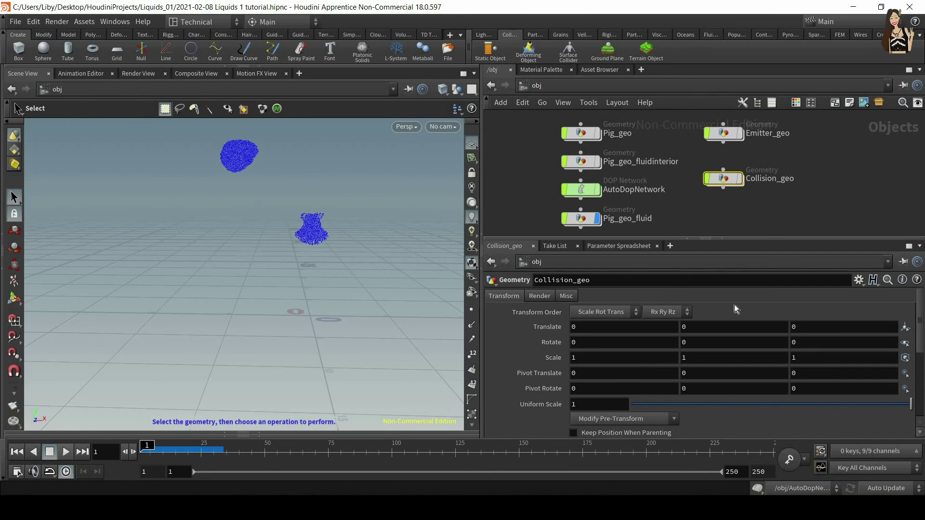
double_click(731, 185)
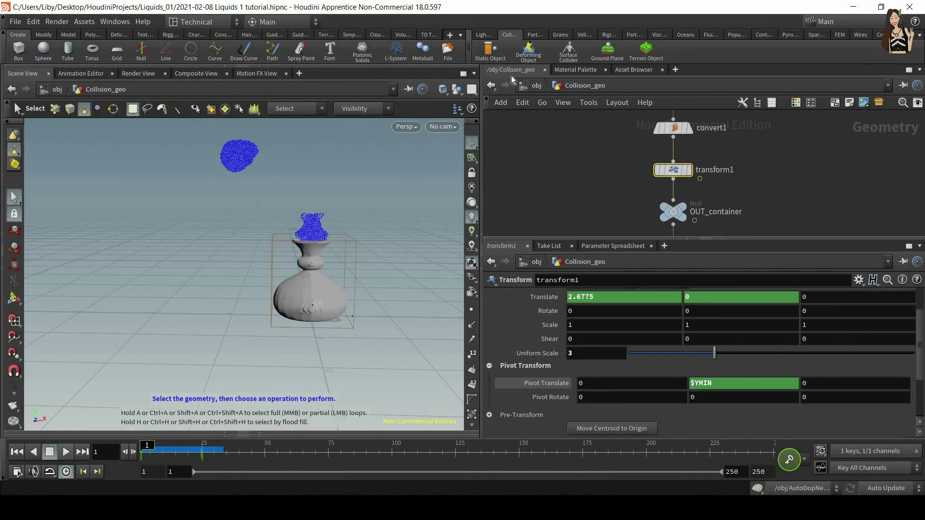
click(534, 86)
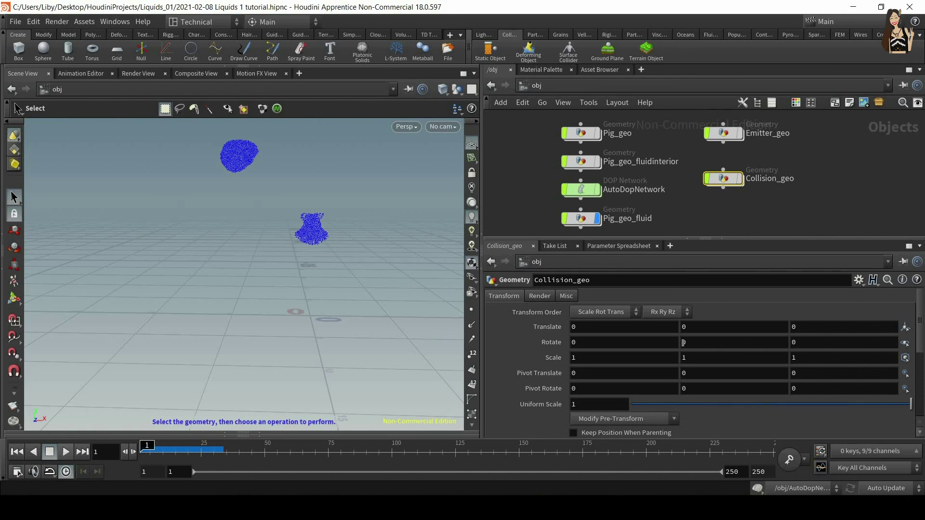
double_click(716, 182)
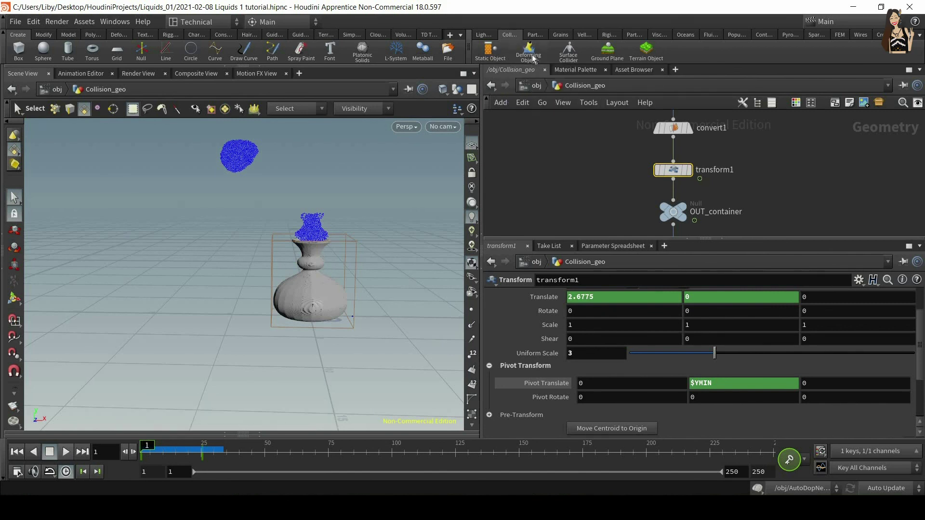
click(541, 86)
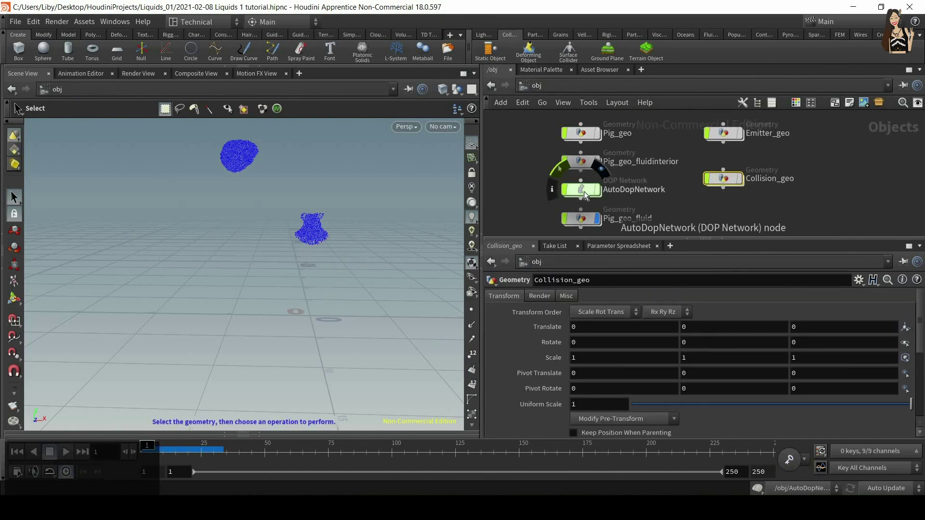
Inside AutoDopNetwork, enable Use Deforming Geometry on the Collision_geo static object.
double_click(584, 192)
middle_drag(604, 150, 614, 187)
drag(531, 124, 638, 158)
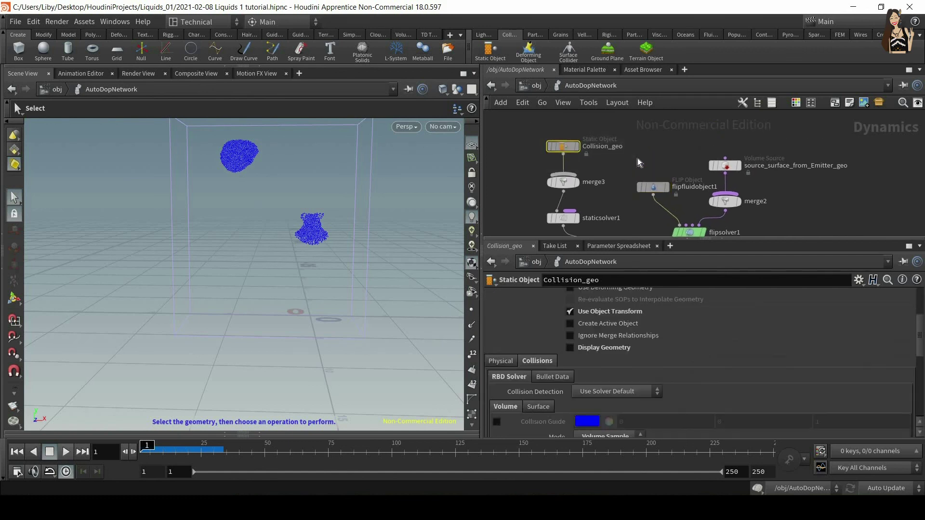
scroll(774, 346, up, 5)
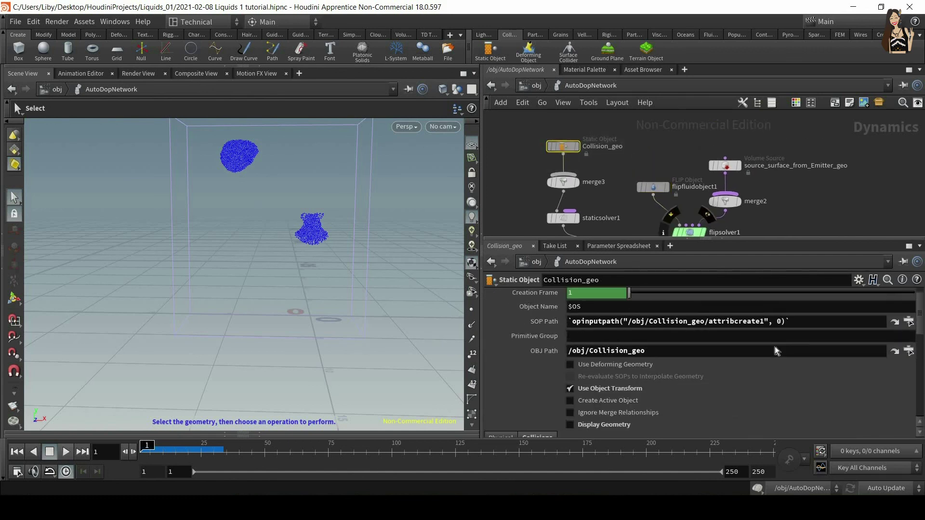
scroll(591, 312, down, 2)
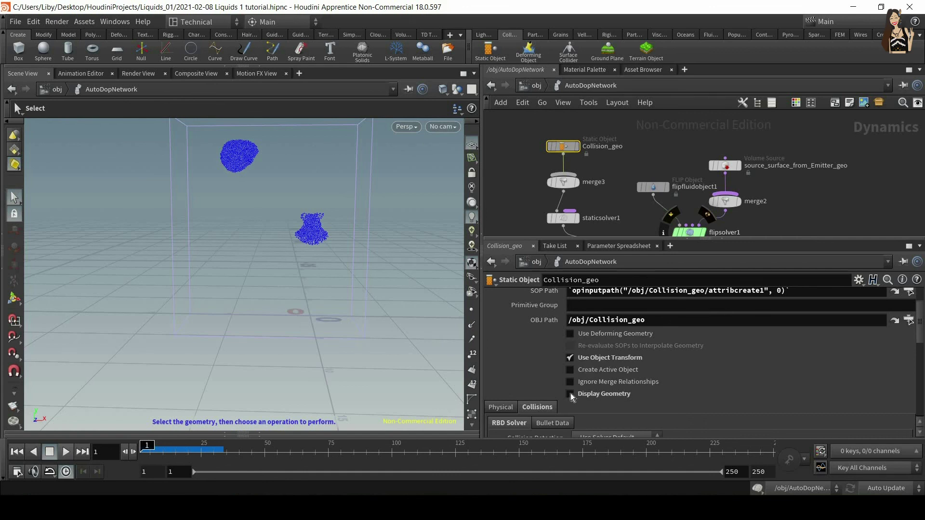
click(570, 334)
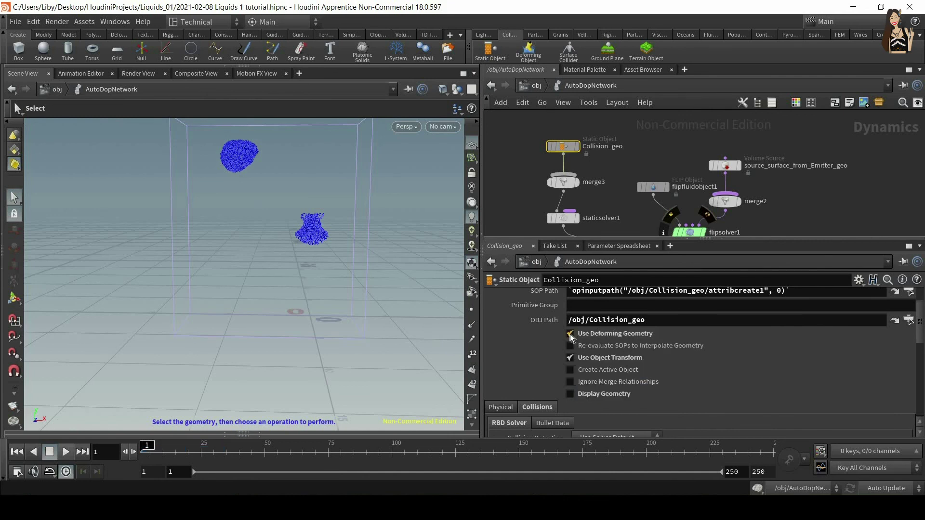
Return to the object level, play the simulation with the deforming collider and scrub back towards the start.
click(537, 85)
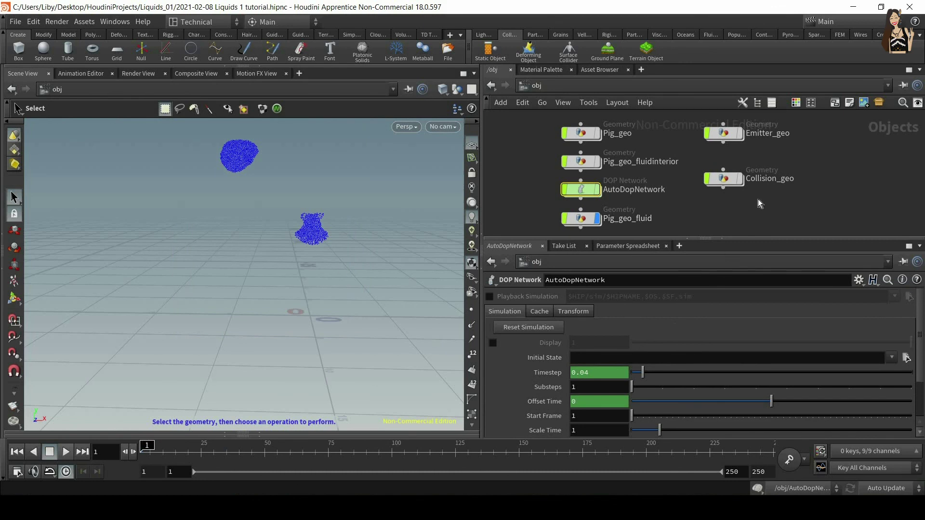
click(66, 452)
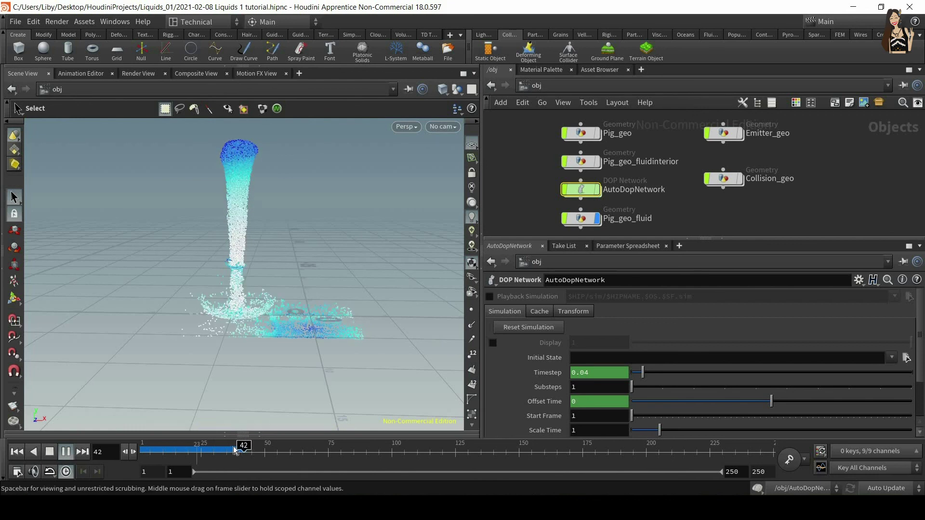
drag(230, 448, 142, 448)
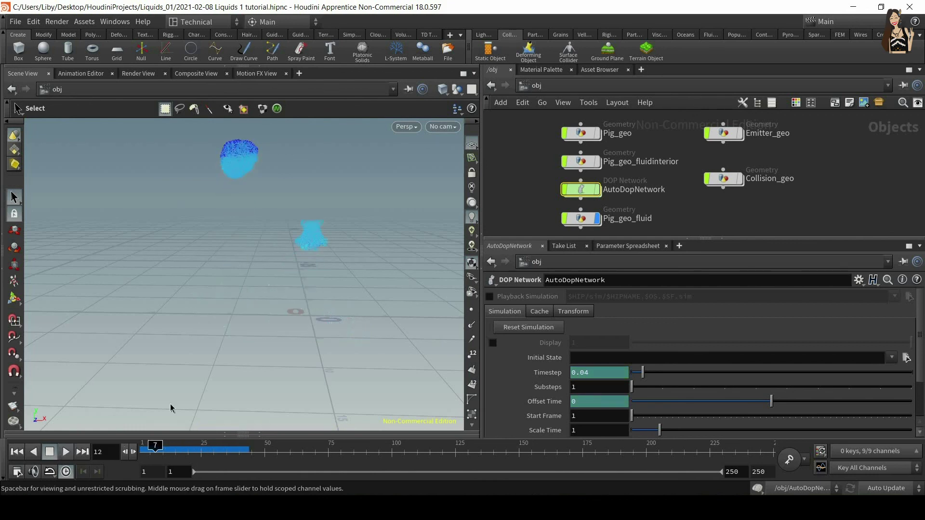
In the Collision_geo network, disable the simulation and move transform1's first keyframe from frame 1 to about frame 5.
double_click(723, 180)
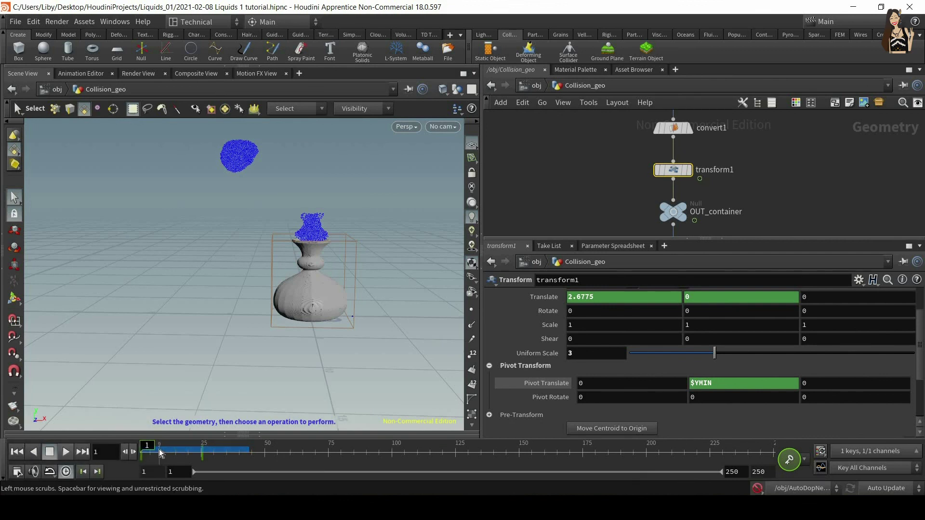
key(shift)
middle_drag(152, 452, 152, 453)
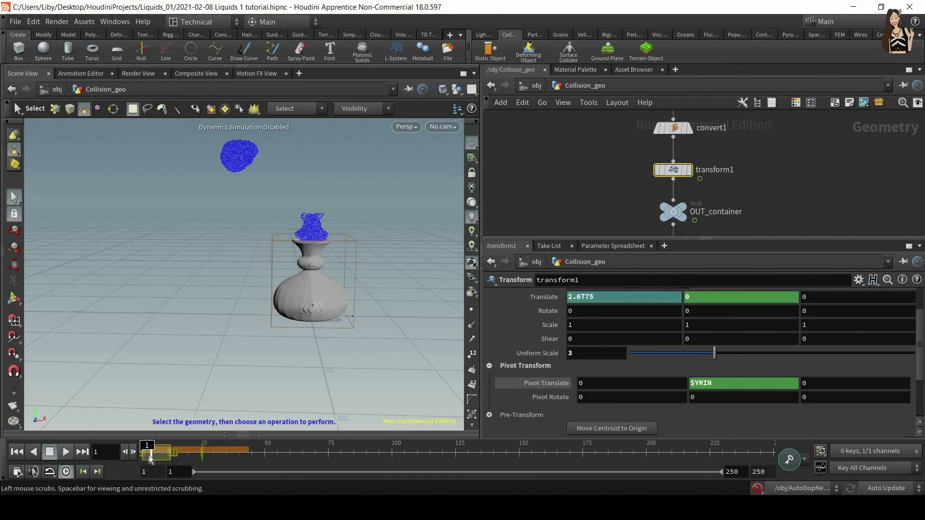
click(18, 454)
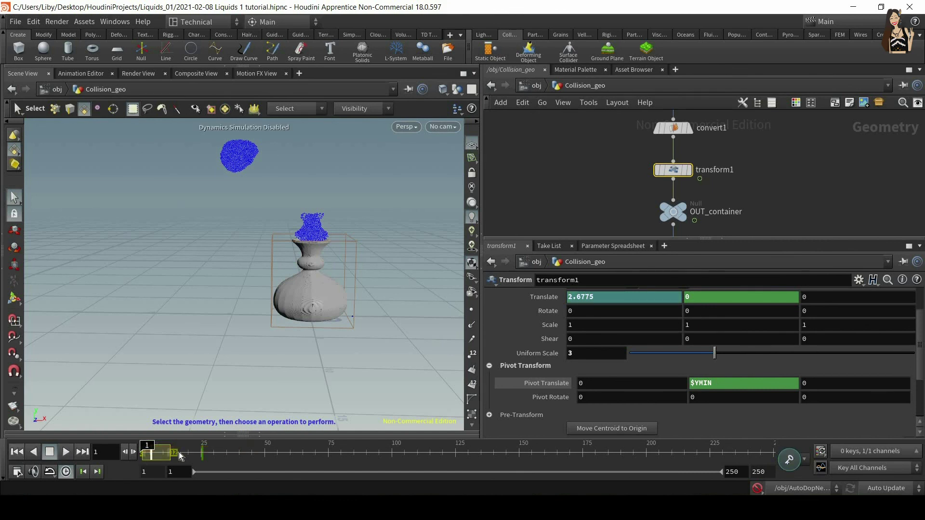
click(176, 453)
click(18, 453)
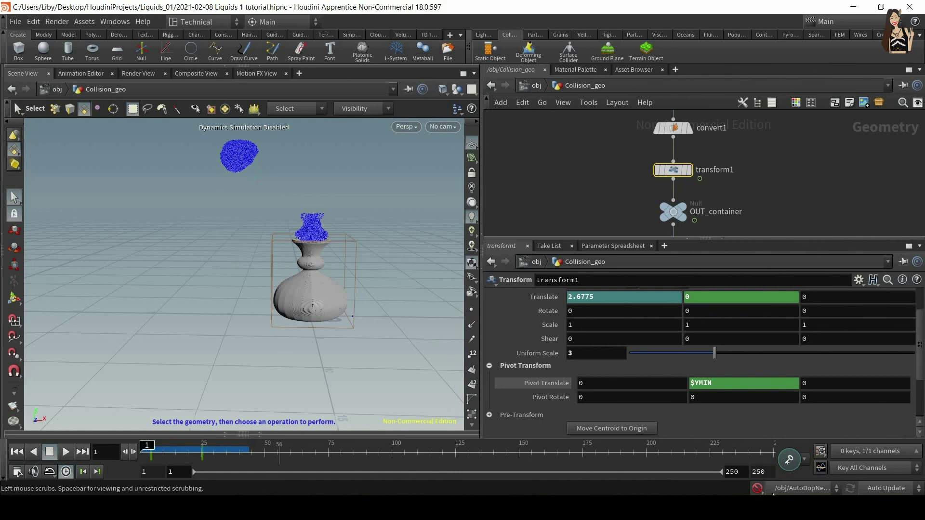
Re-enable the dynamics simulation and return to the object level.
click(758, 488)
click(535, 87)
alt+drag(311, 243, 331, 268)
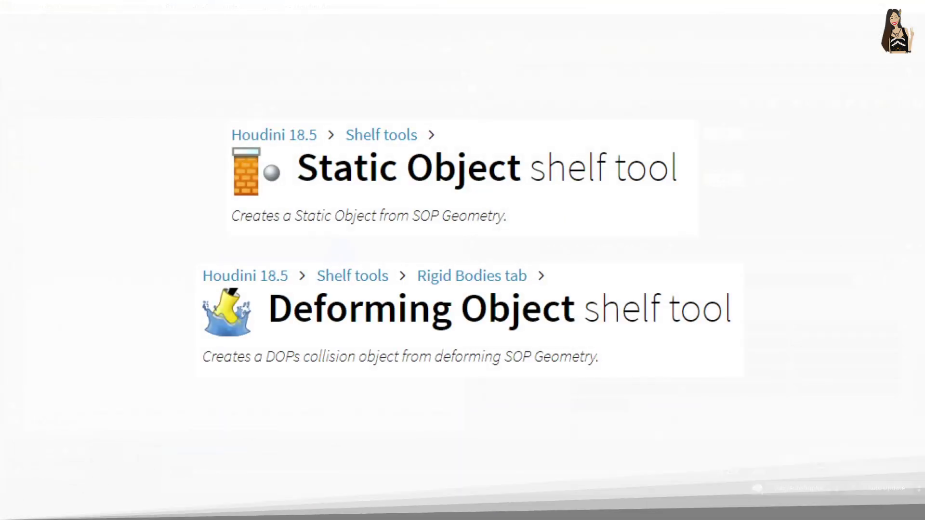